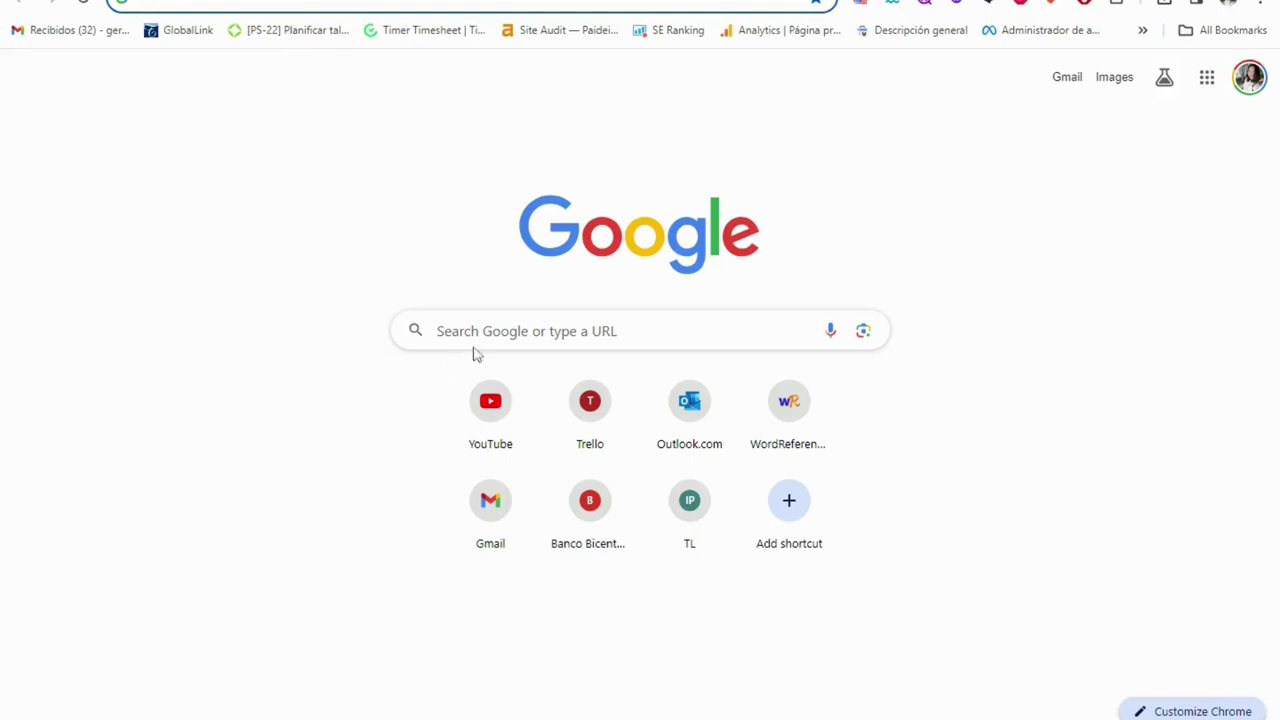
- Search Google for scispace, open the SciSpace by Typeset result and continue to the typeset.io site
click(476, 335)
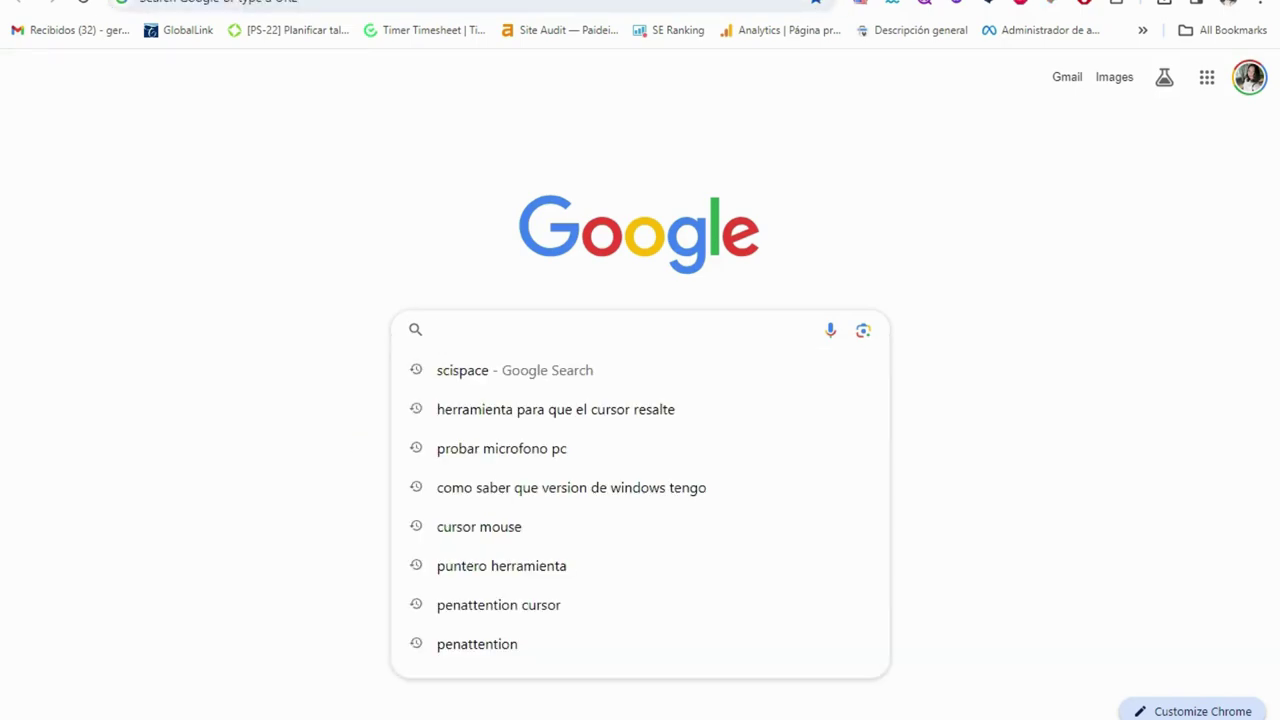
text(s)
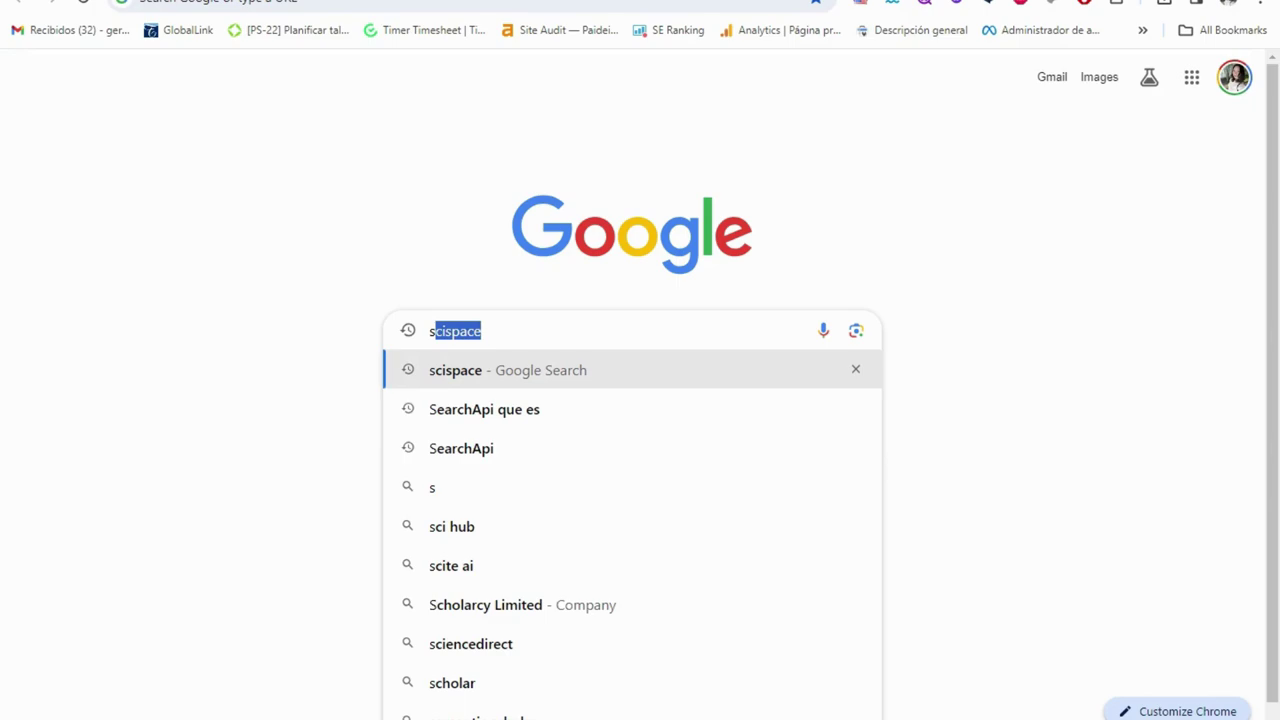
key(Return)
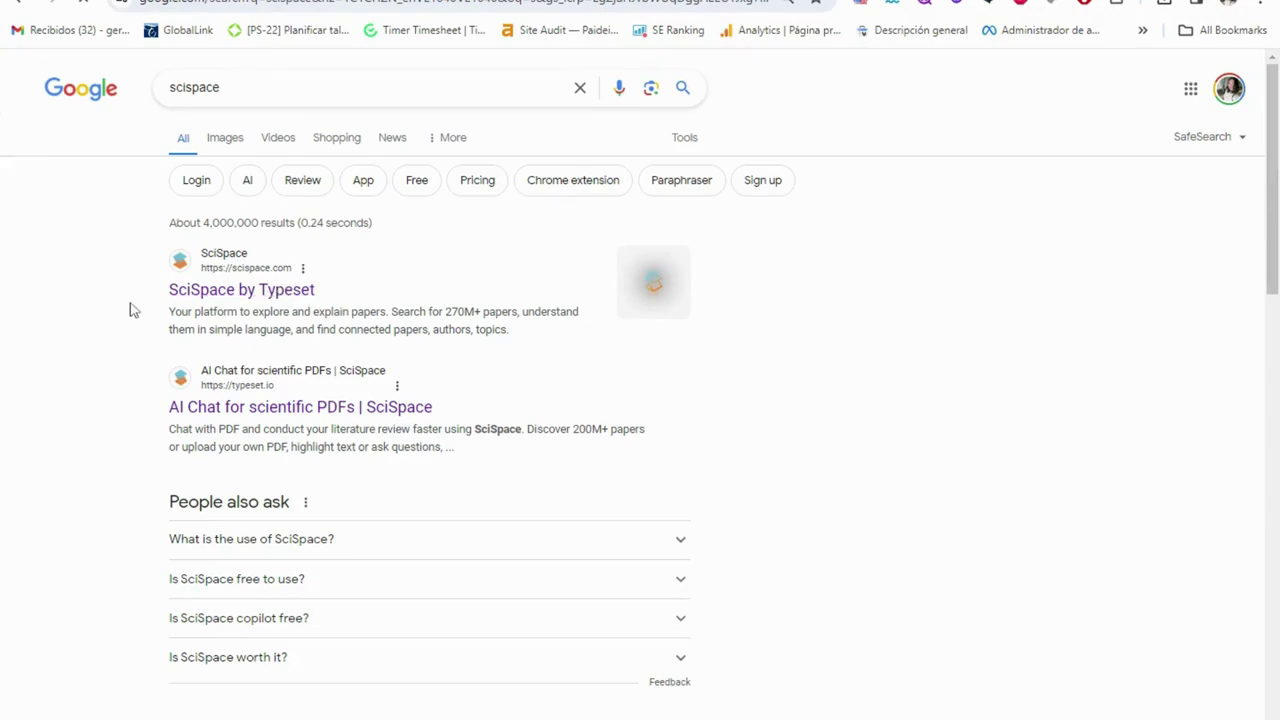
click(228, 296)
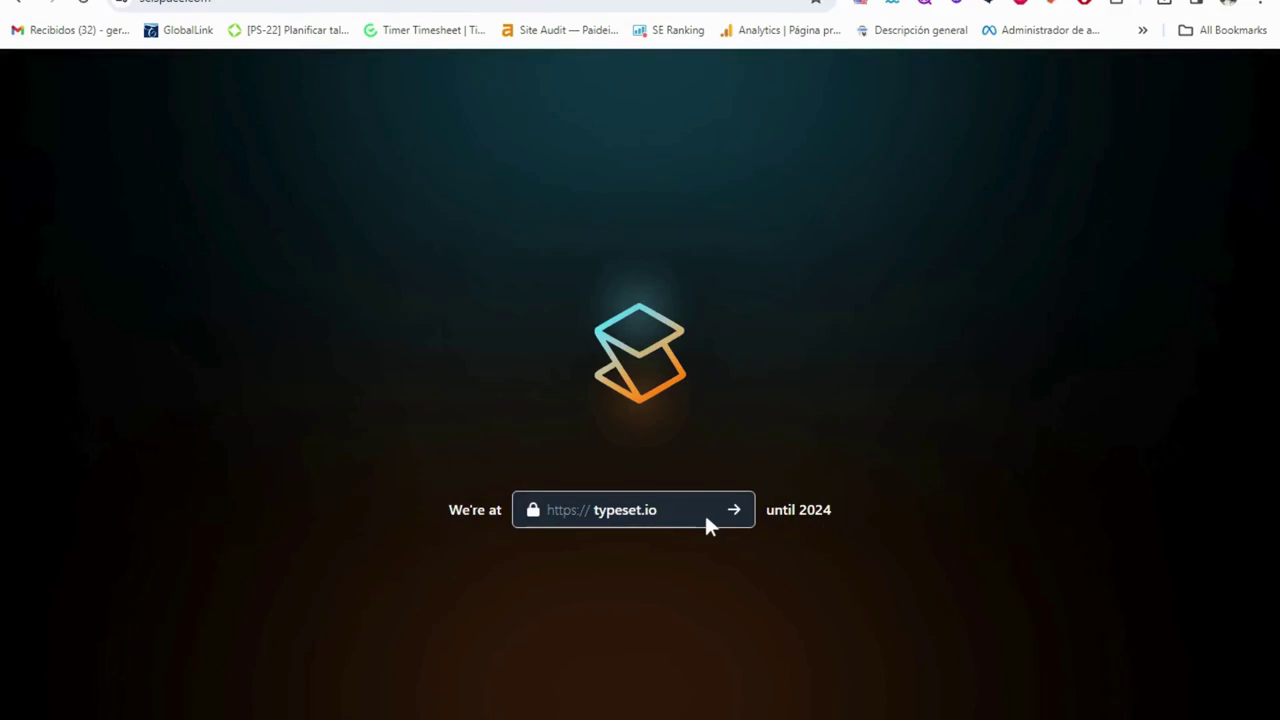
double_click(815, 510)
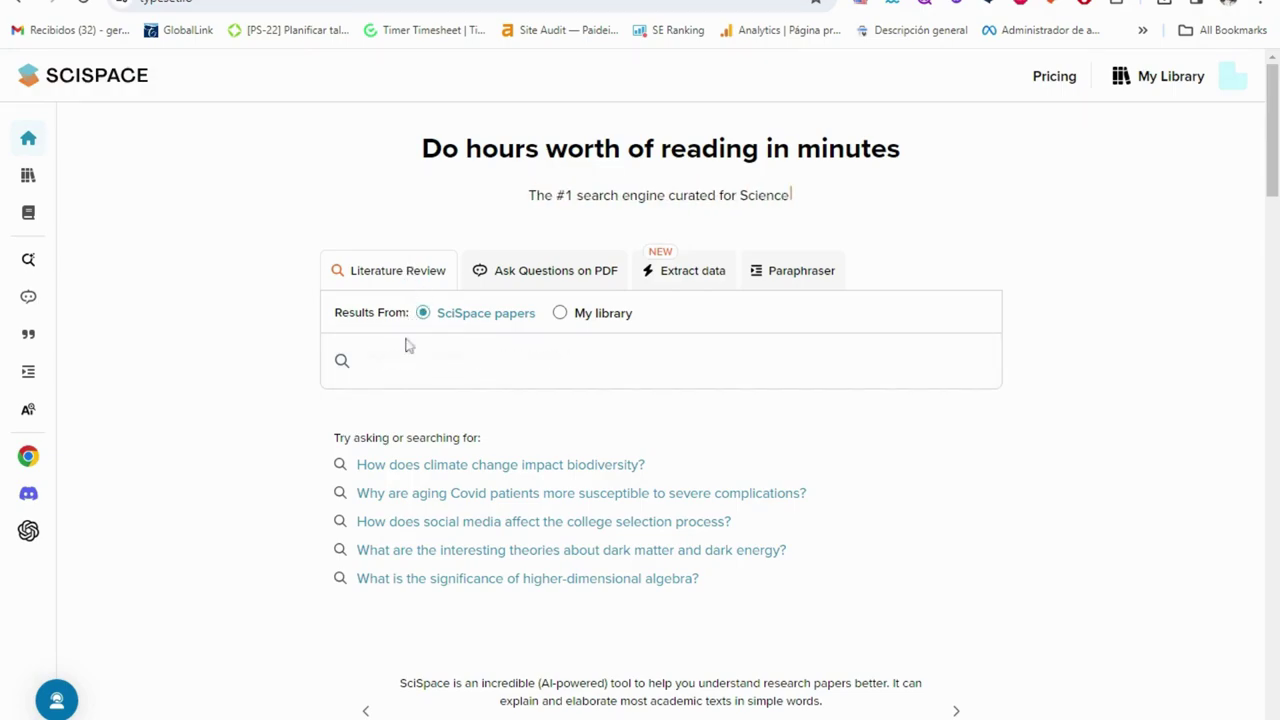
- Look through the Ask Questions on PDF, Extract data and Paraphraser tools on the home page
click(510, 281)
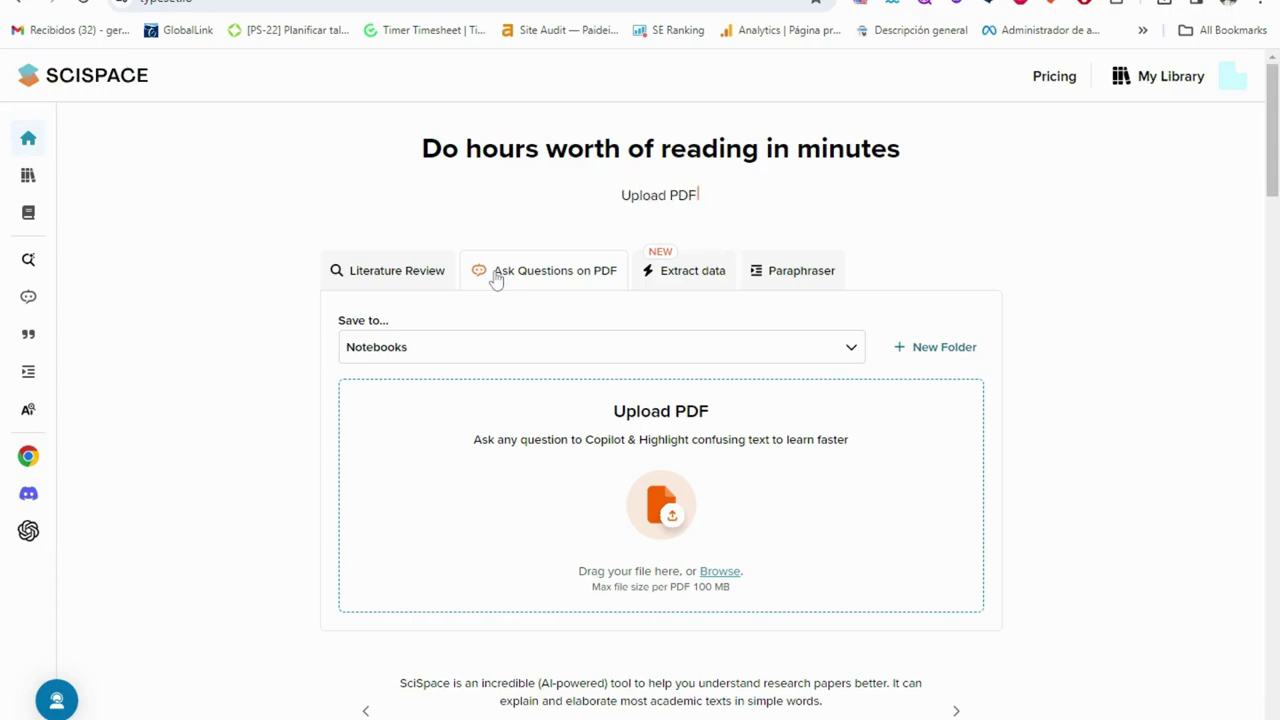
click(686, 277)
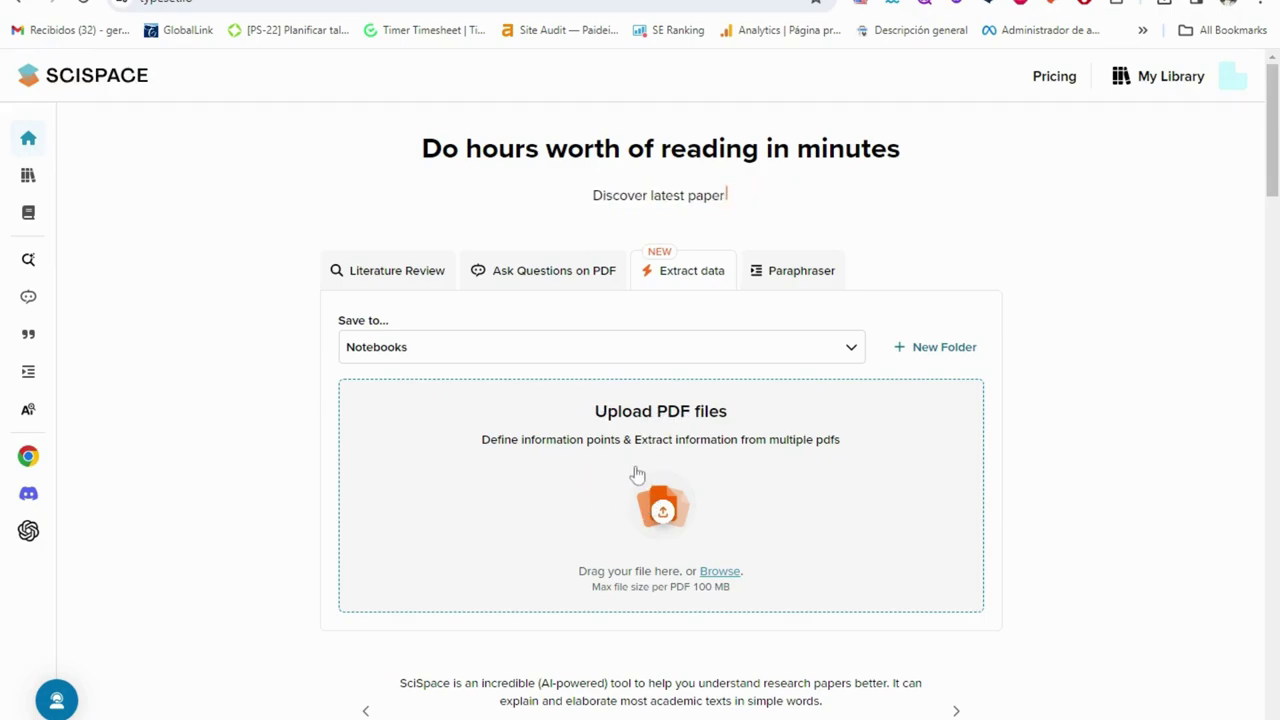
click(775, 284)
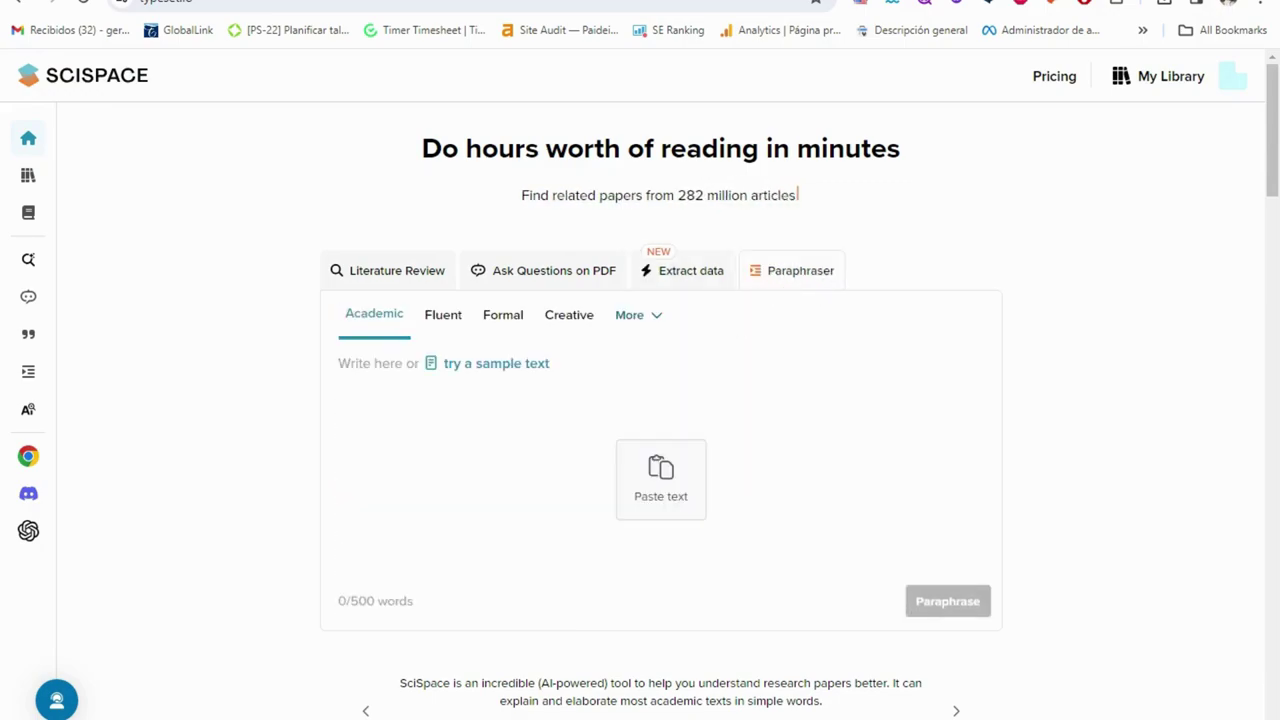
click(336, 363)
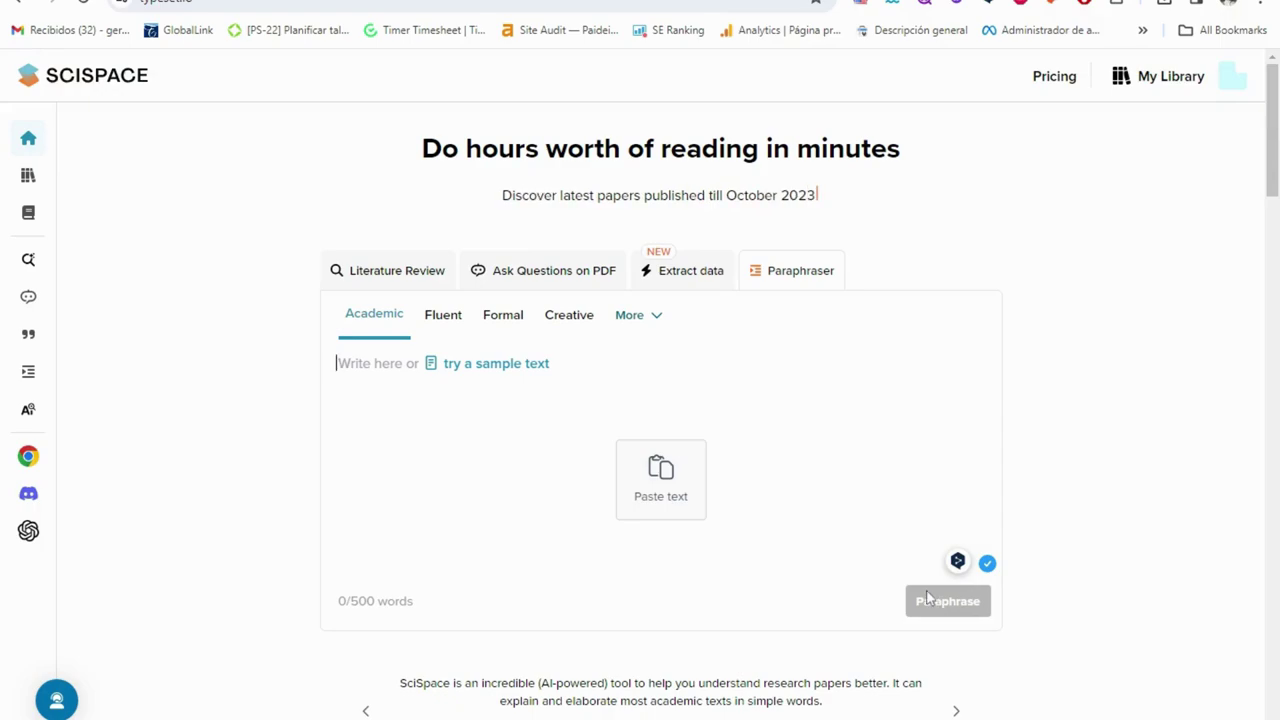
- Run a Literature Review search in SciSpace papers for "Dark matter"
click(411, 277)
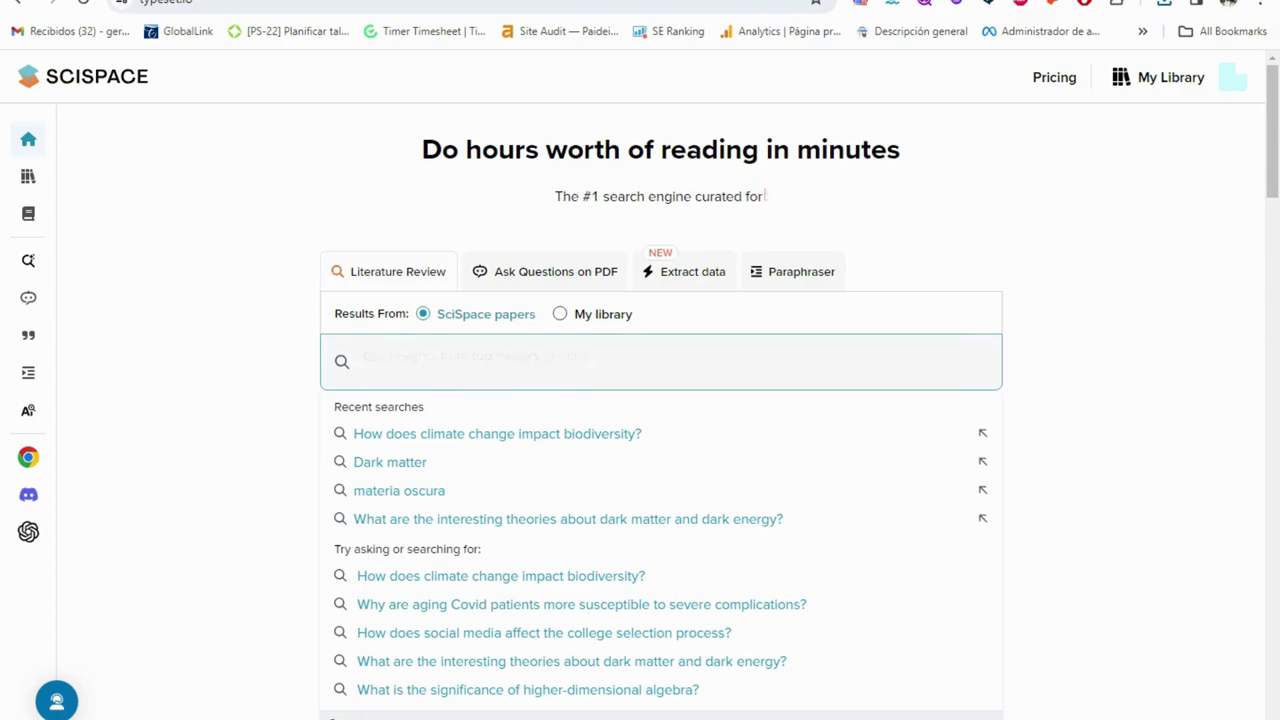
text(dar)
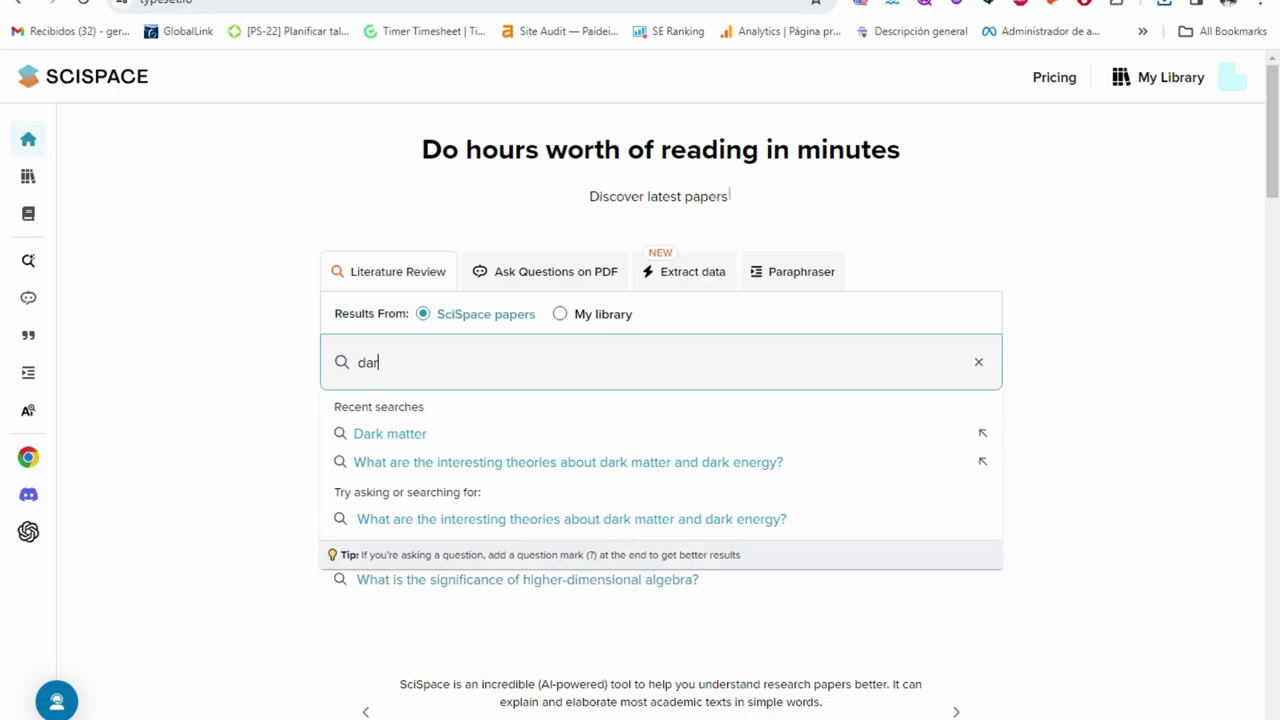
click(380, 433)
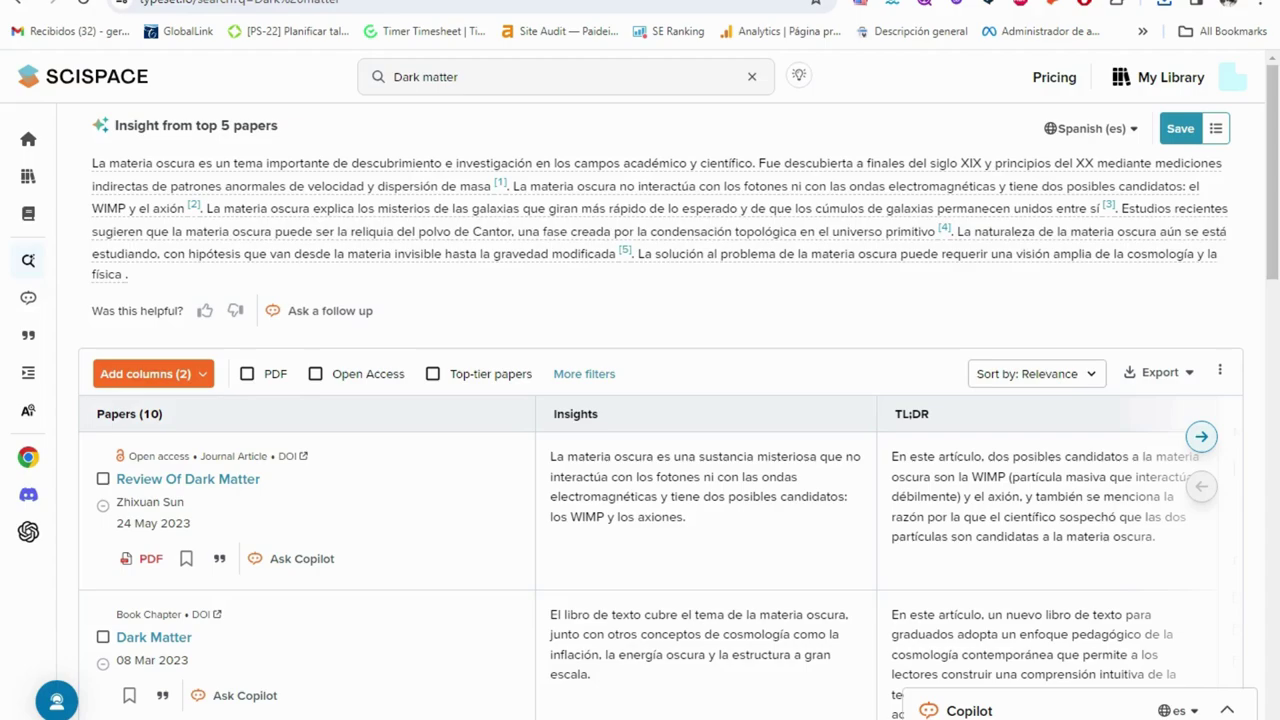
- Examine the search term, the insight summary from the top papers and the list of papers in the results
click(425, 76)
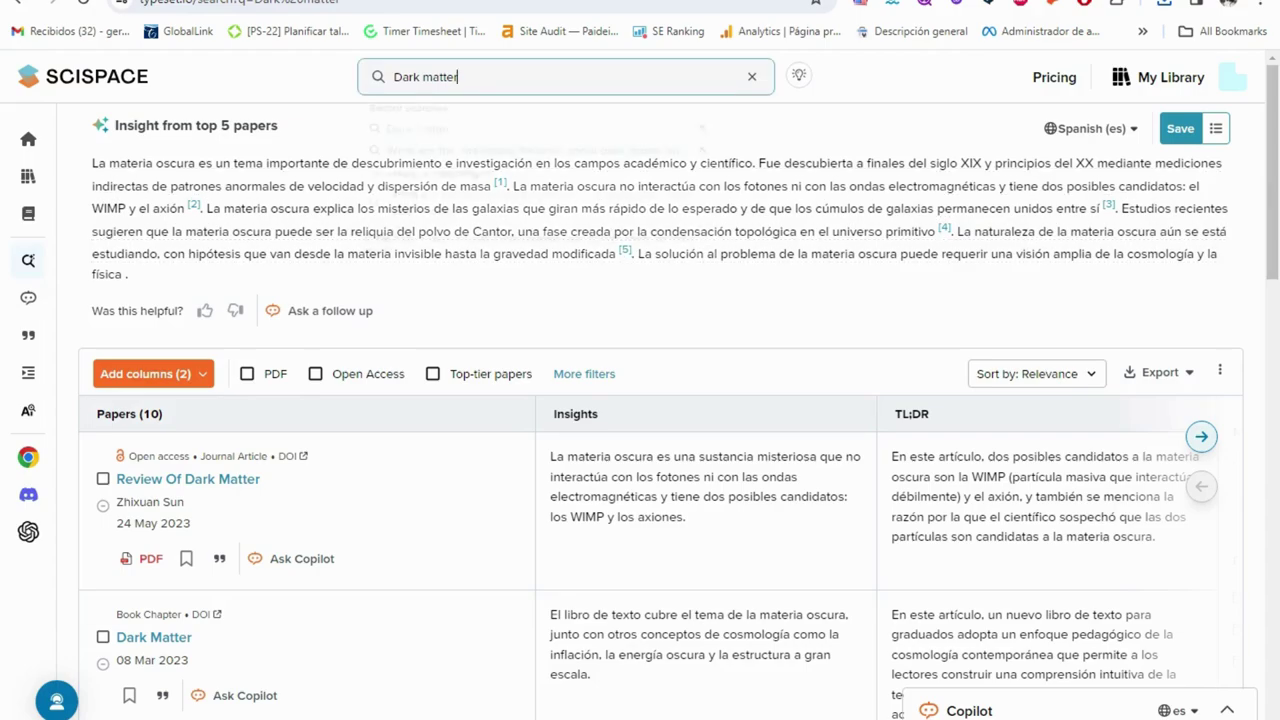
click(315, 127)
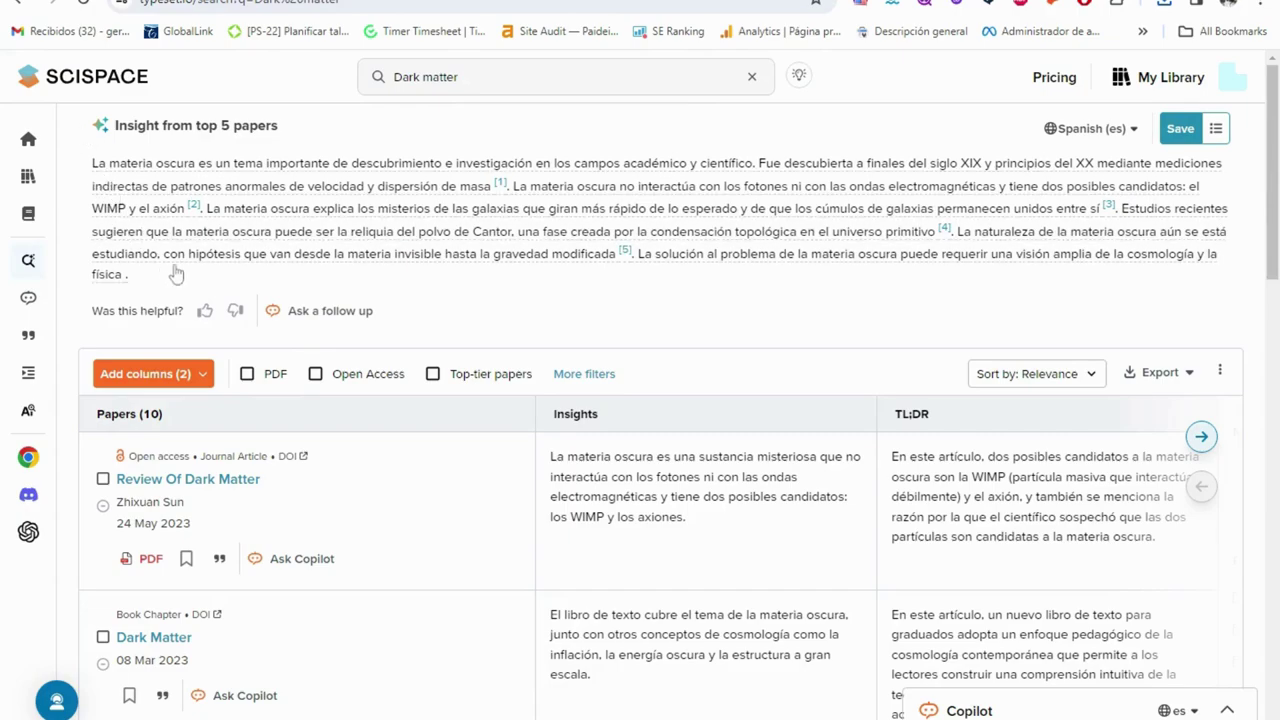
scroll(680, 507, down, 2)
scroll(680, 507, down, 10)
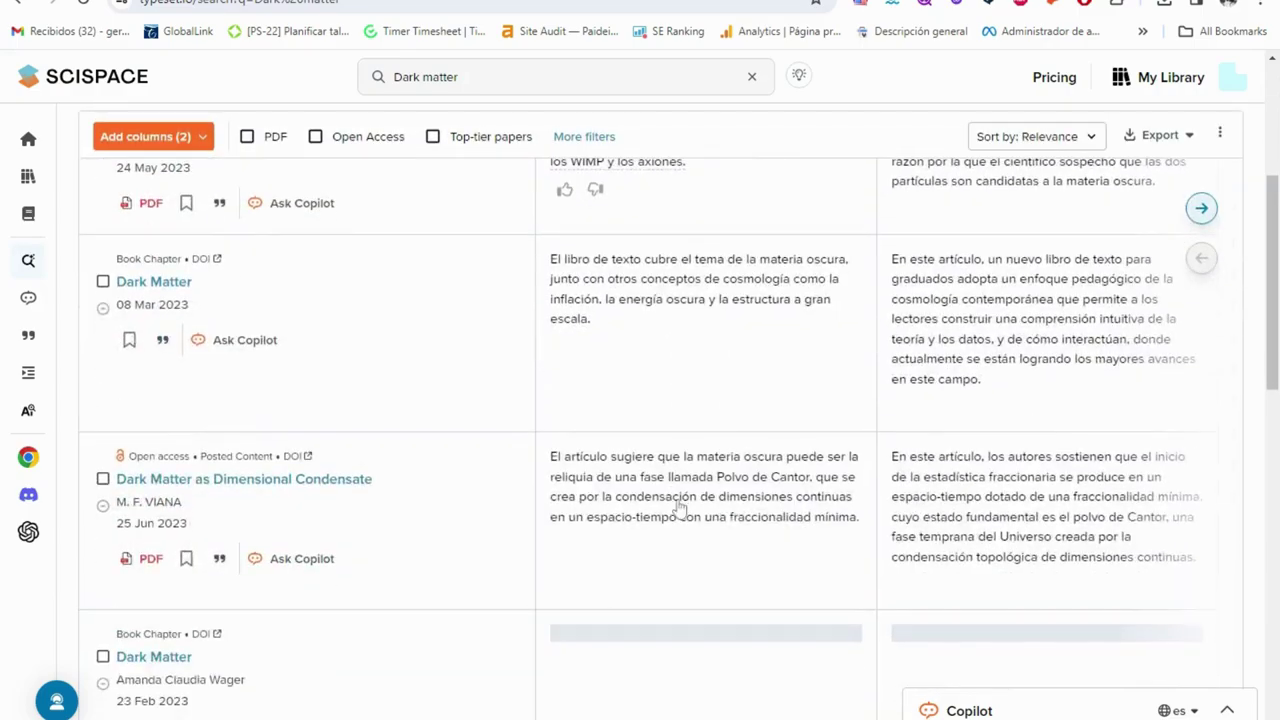
scroll(678, 507, up, 12)
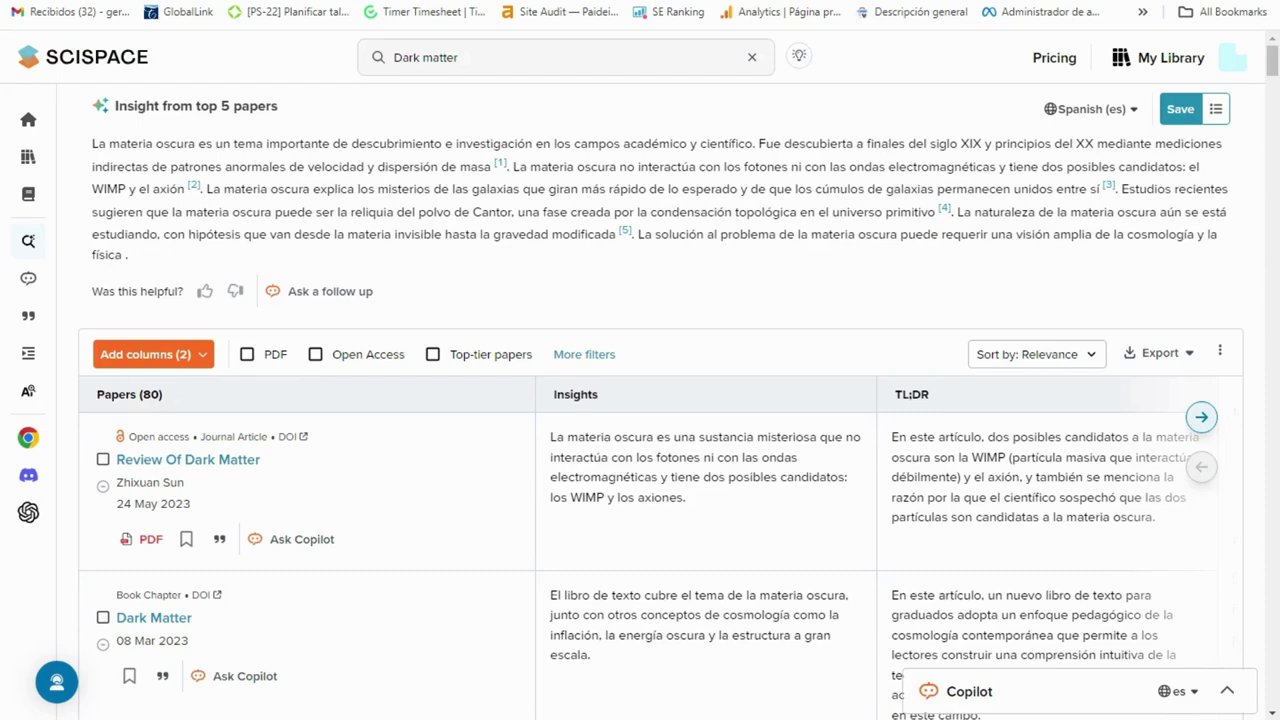
drag(100, 402, 177, 409)
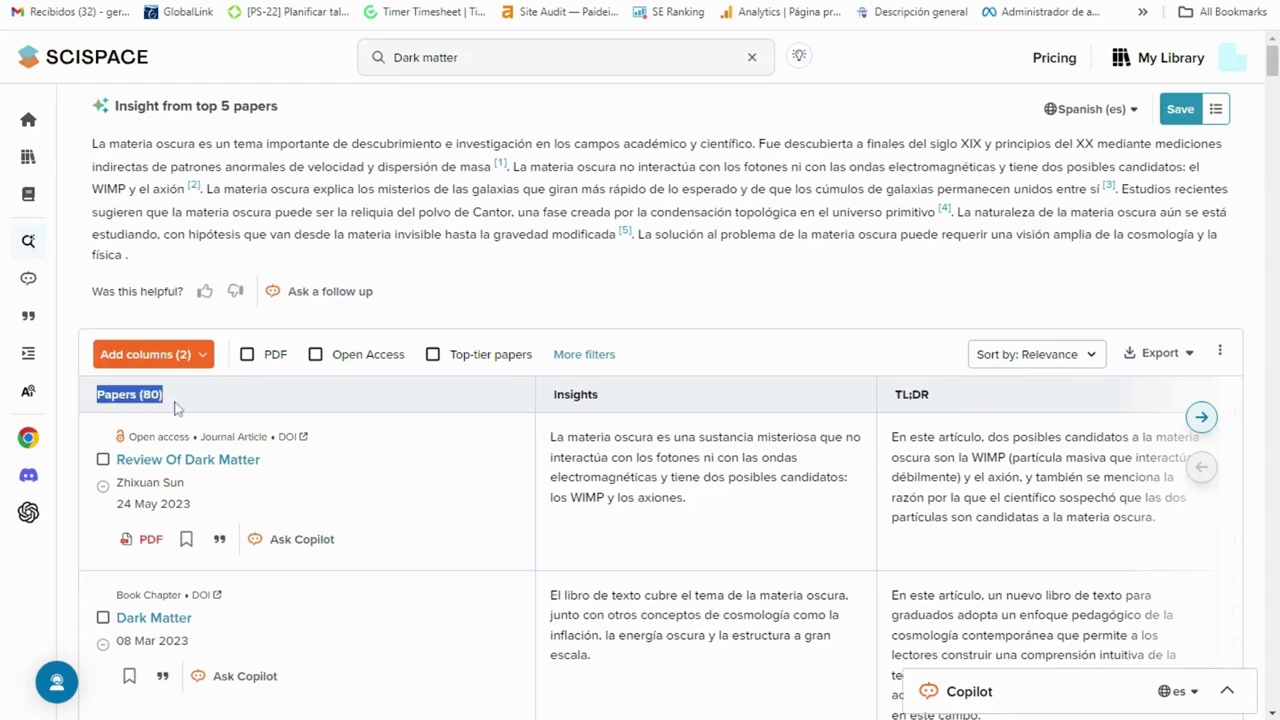
click(190, 400)
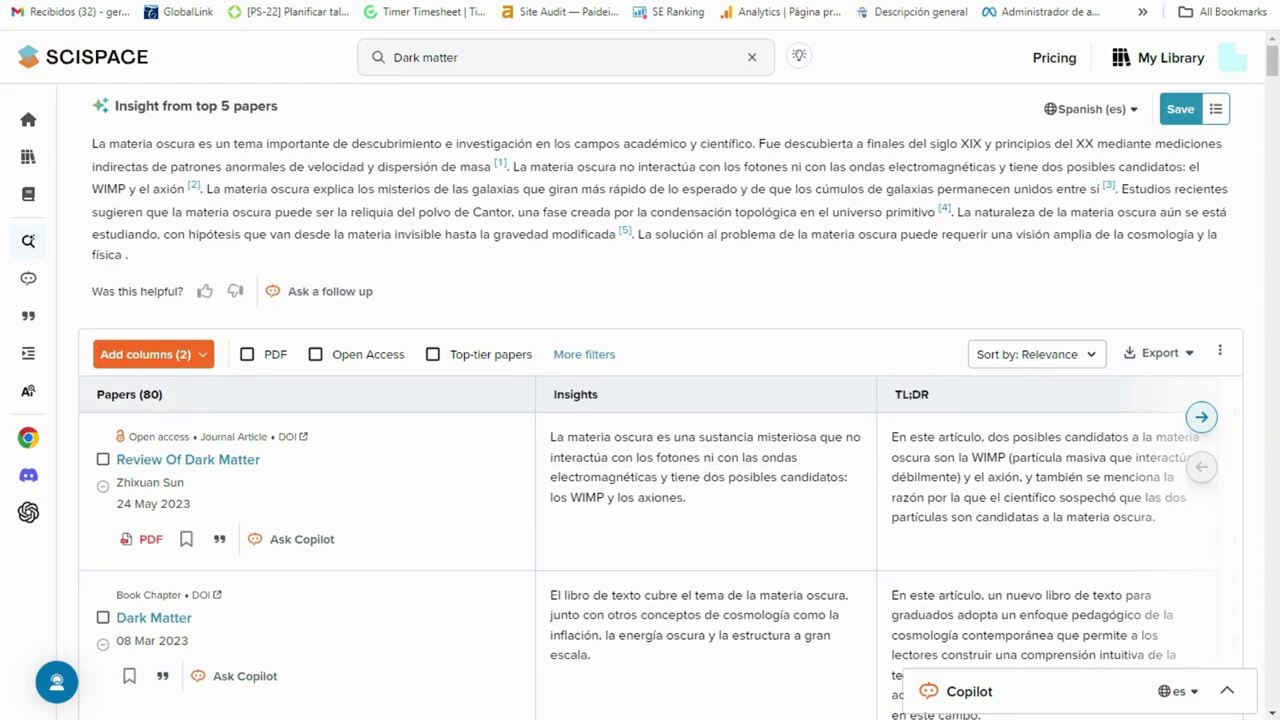
drag(1273, 68, 1274, 195)
- Bookmark the paper "Review Of Dark Matter" in a new collection named Prueba1
click(187, 541)
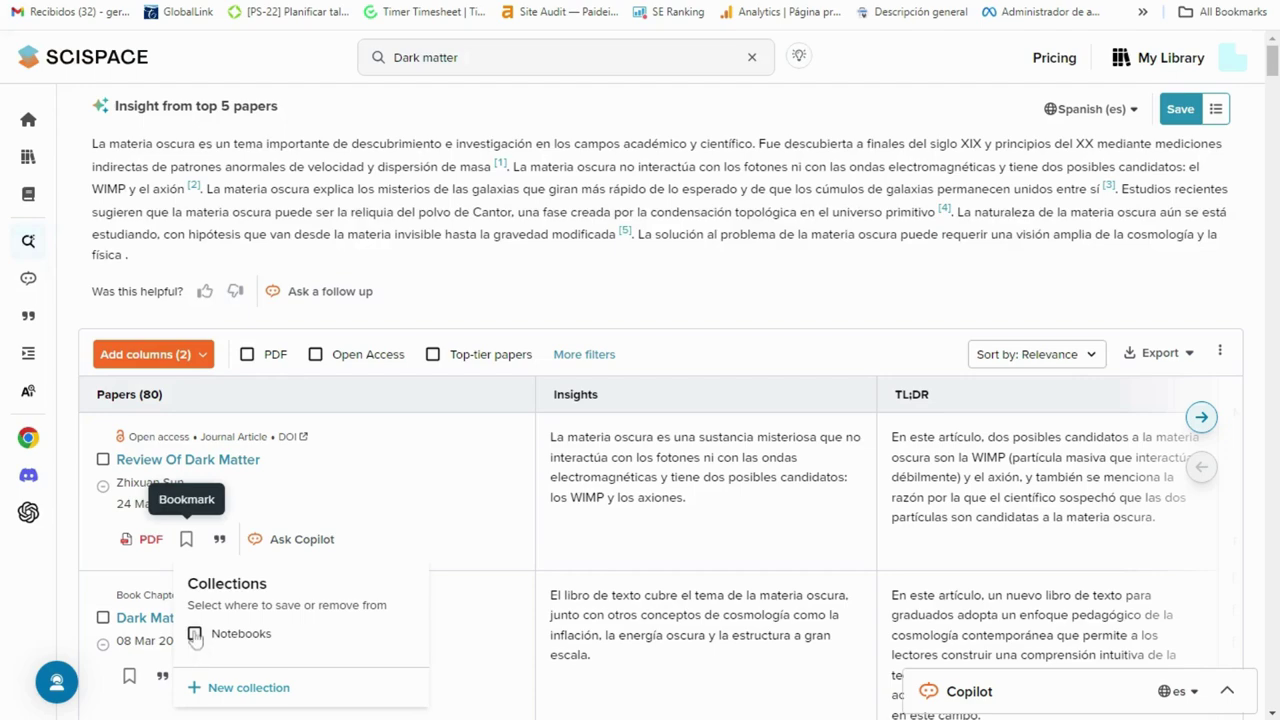
click(208, 690)
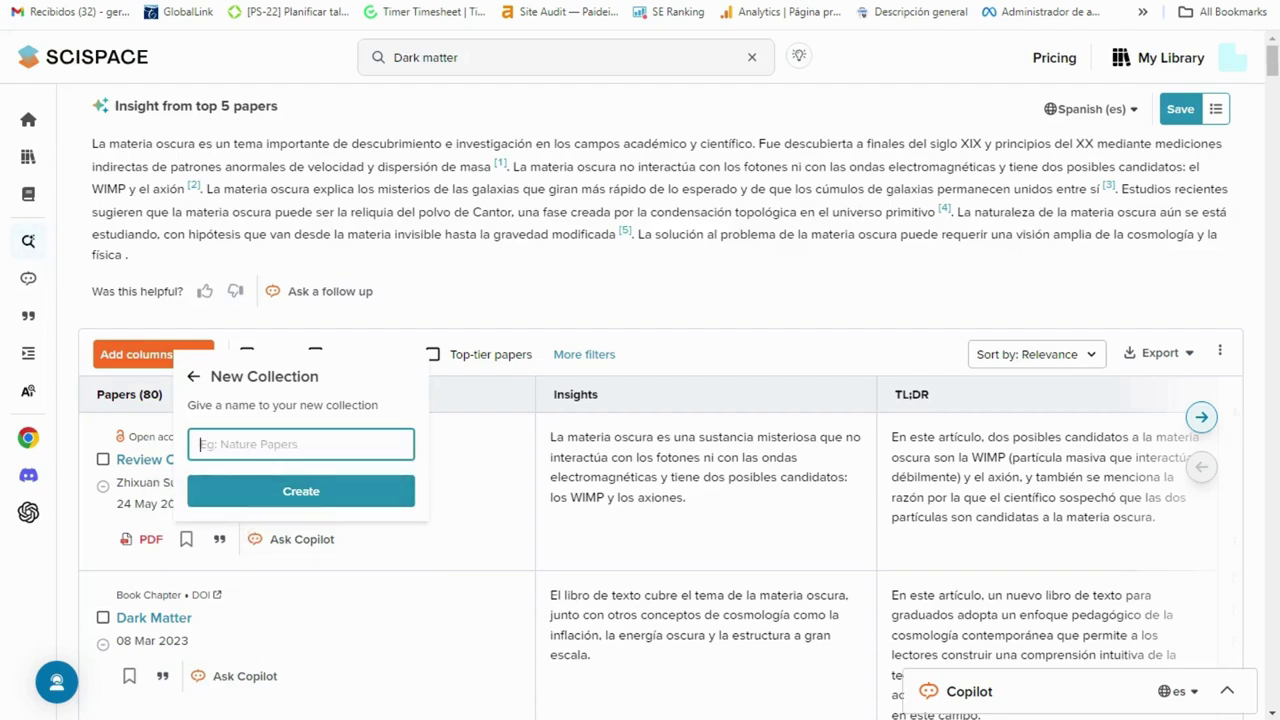
text(Prueba1)
click(275, 494)
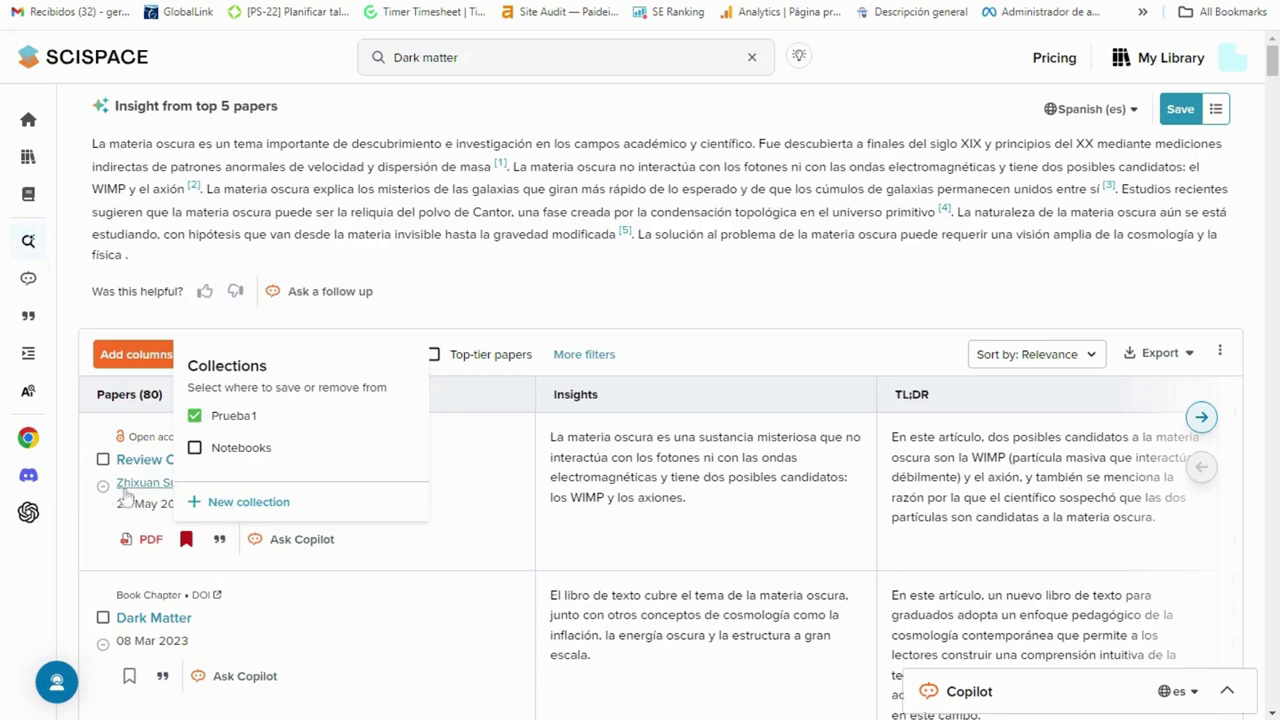
click(108, 528)
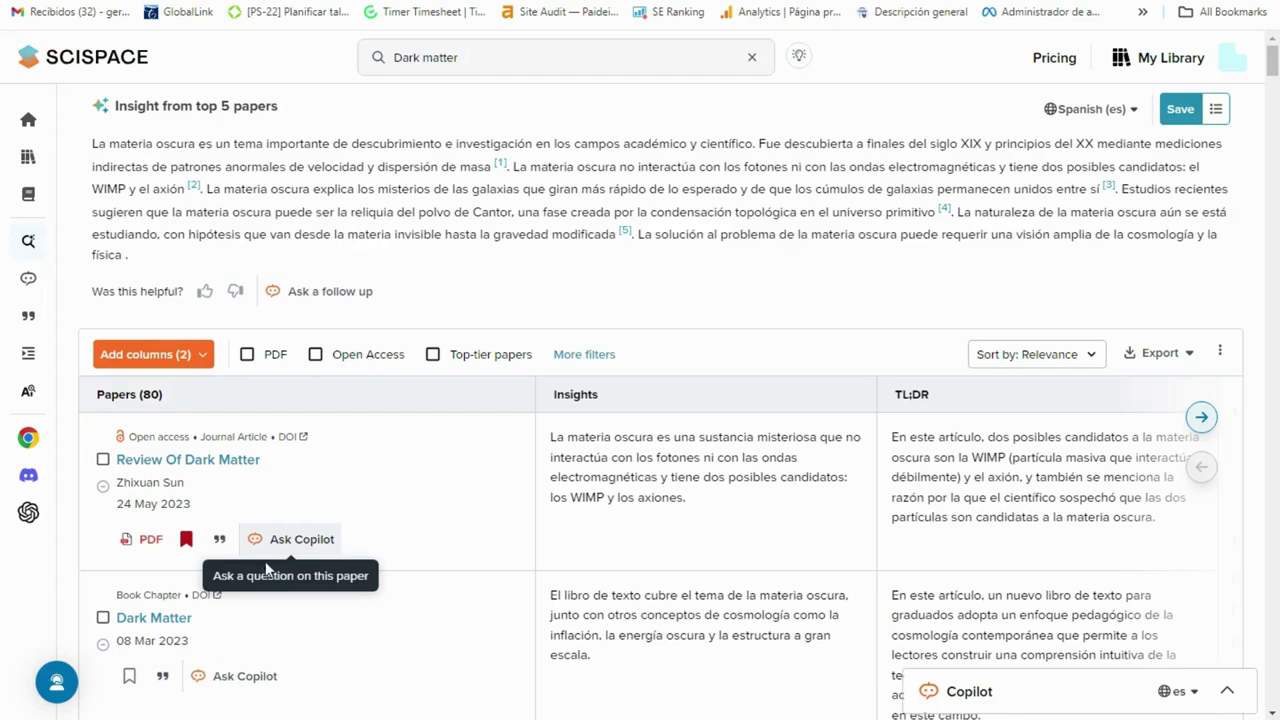
- Examine the listed papers' details and access options, and read the Insights text for "Review Of Dark Matter"
scroll(477, 454, down, 2)
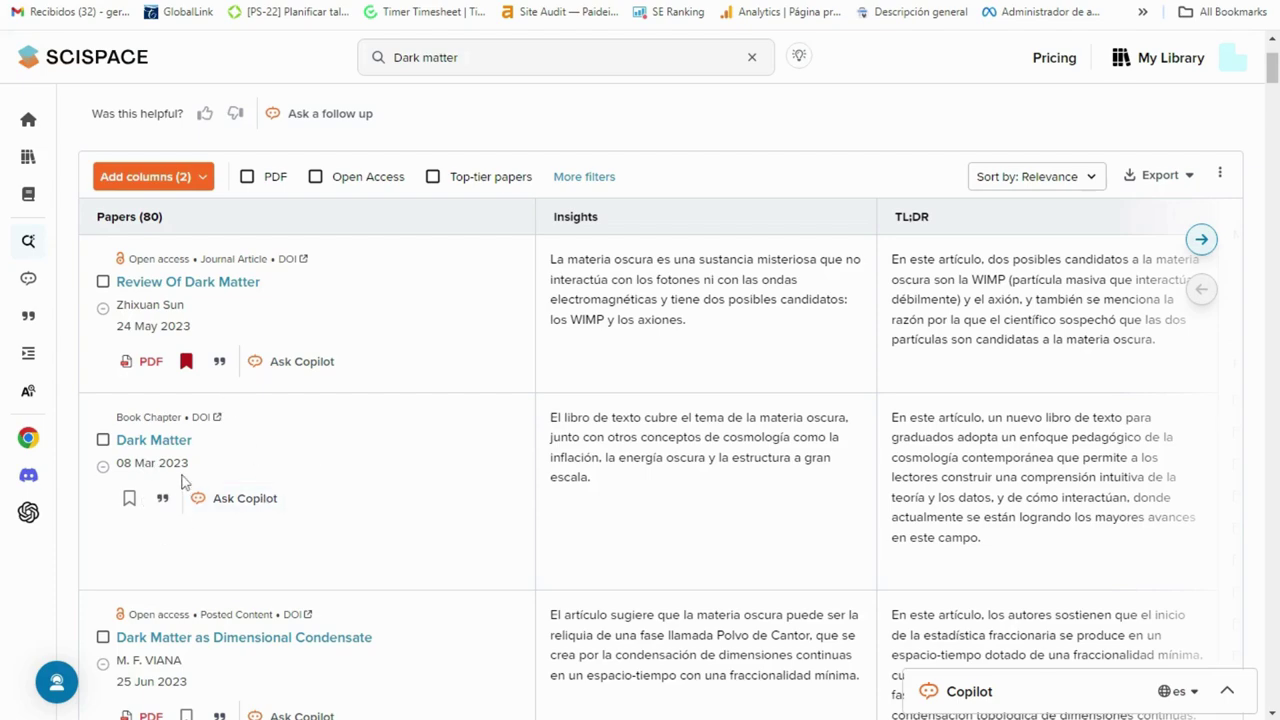
scroll(183, 485, down, 3)
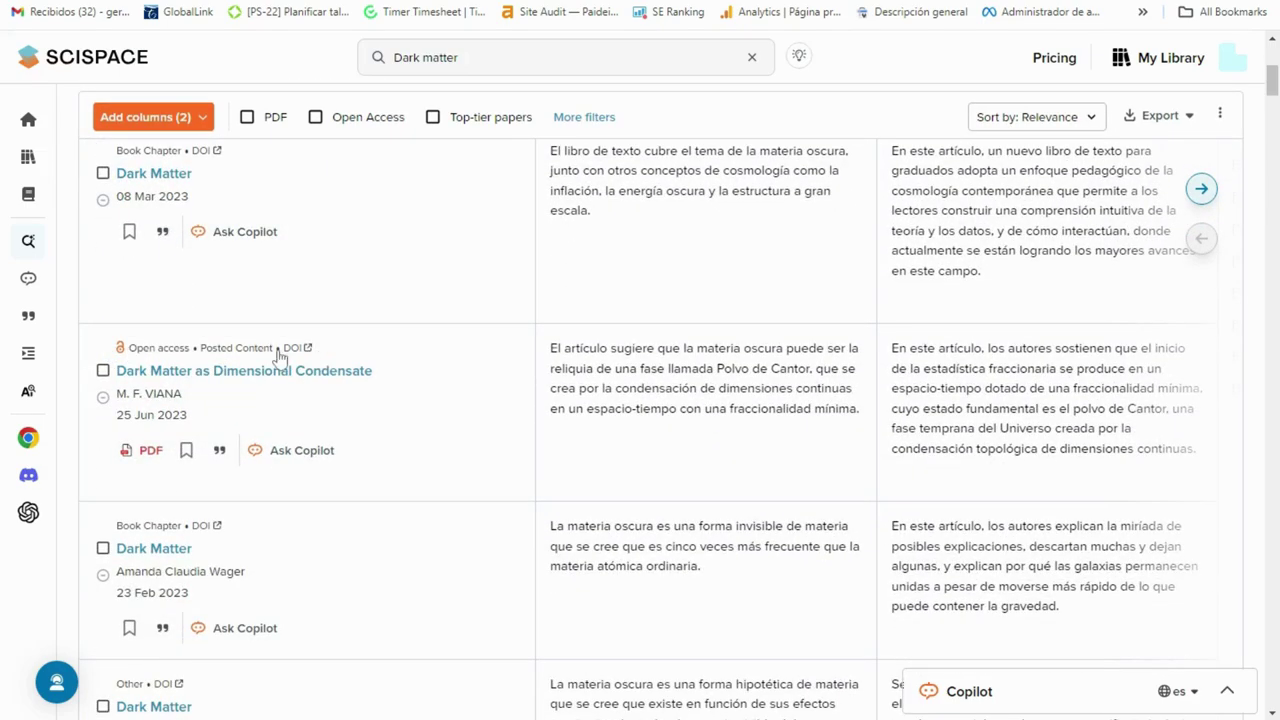
scroll(157, 457, down, 3)
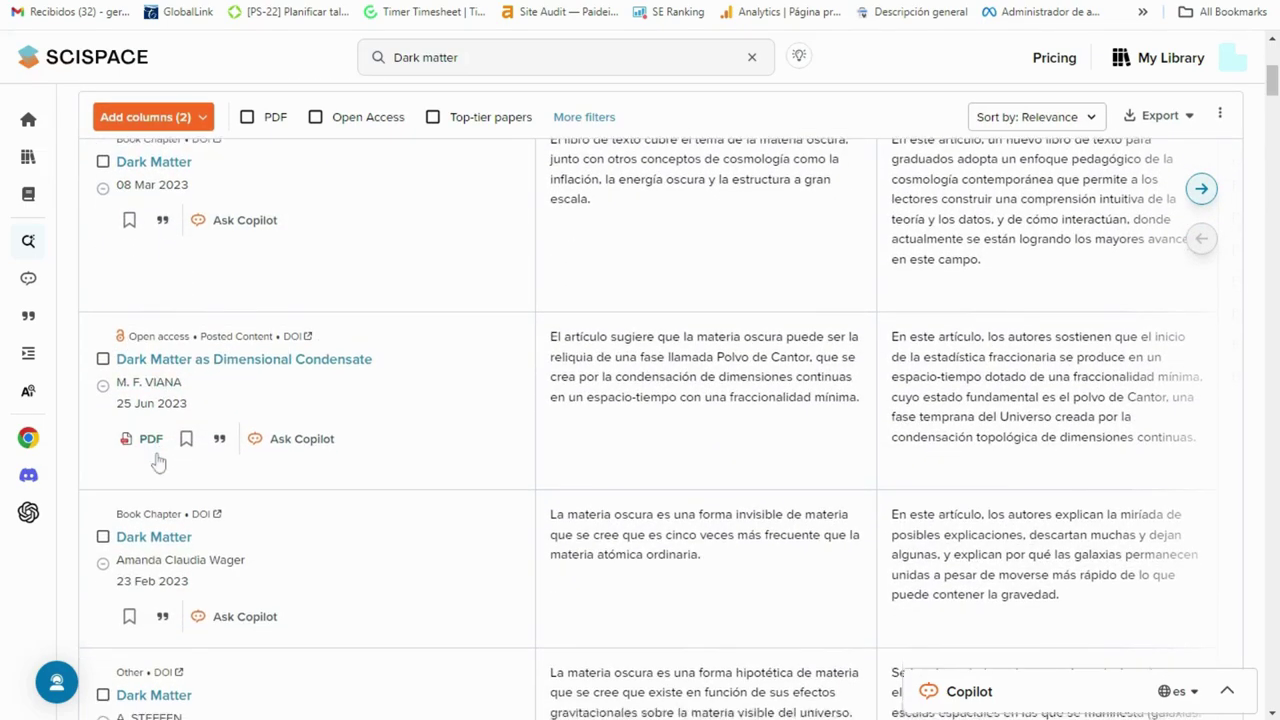
scroll(157, 457, down, 2)
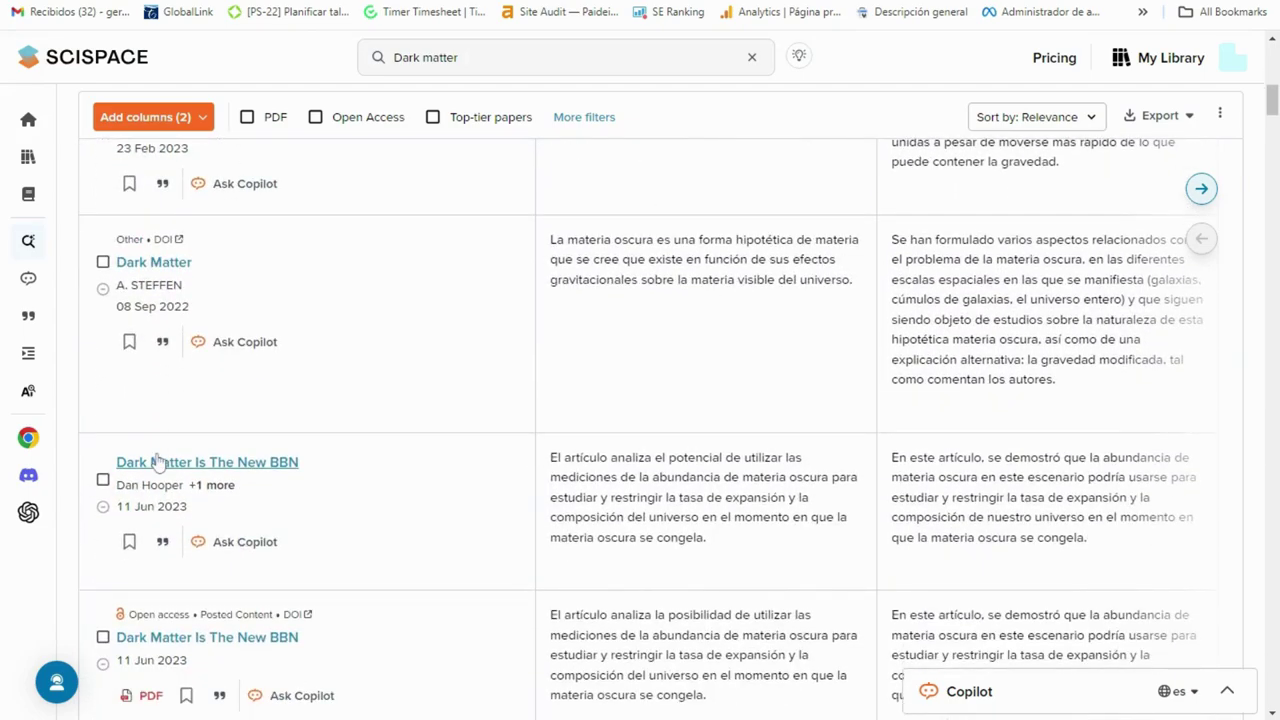
scroll(285, 465, up, 1)
scroll(285, 465, up, 5)
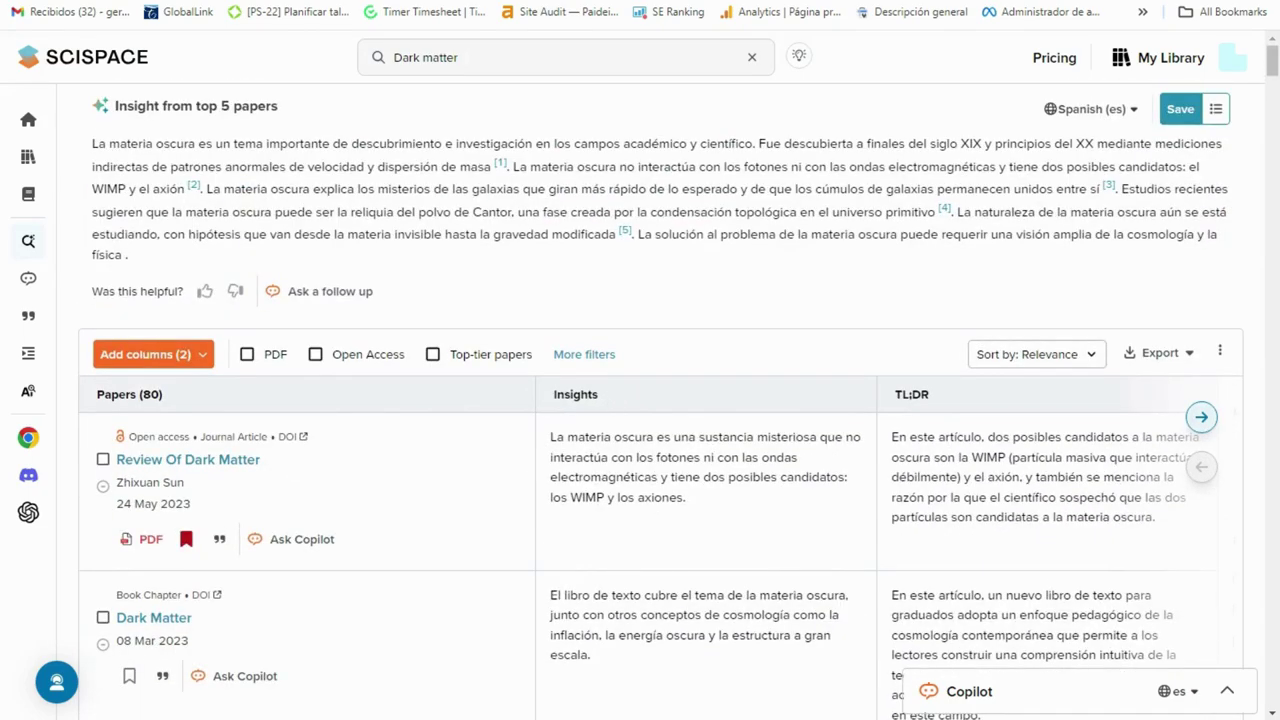
scroll(540, 348, down, 1)
double_click(575, 306)
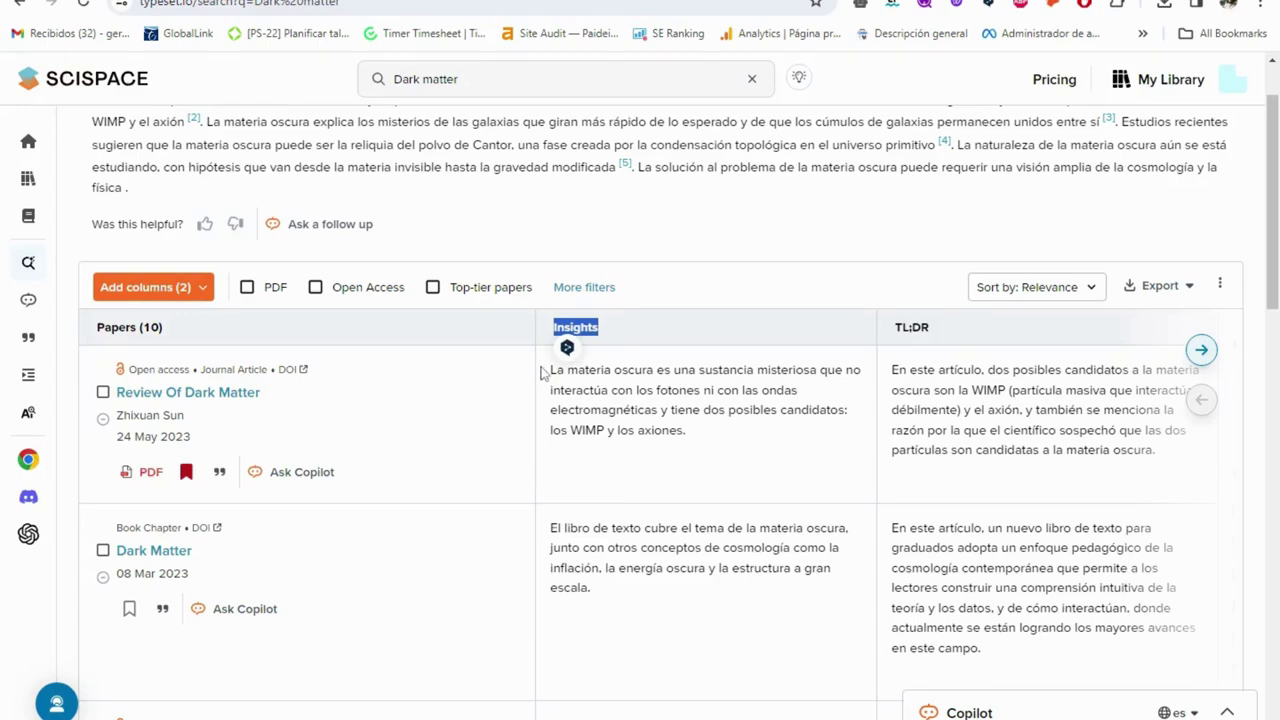
drag(543, 372, 706, 440)
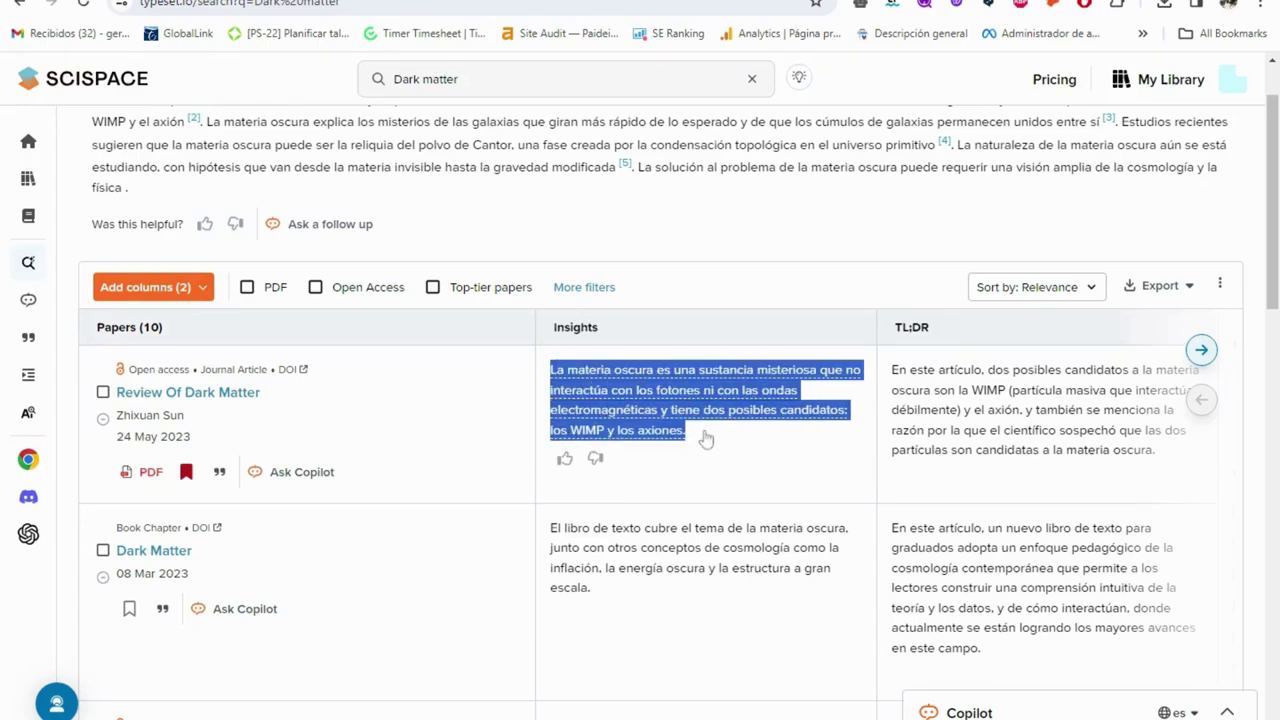
click(888, 348)
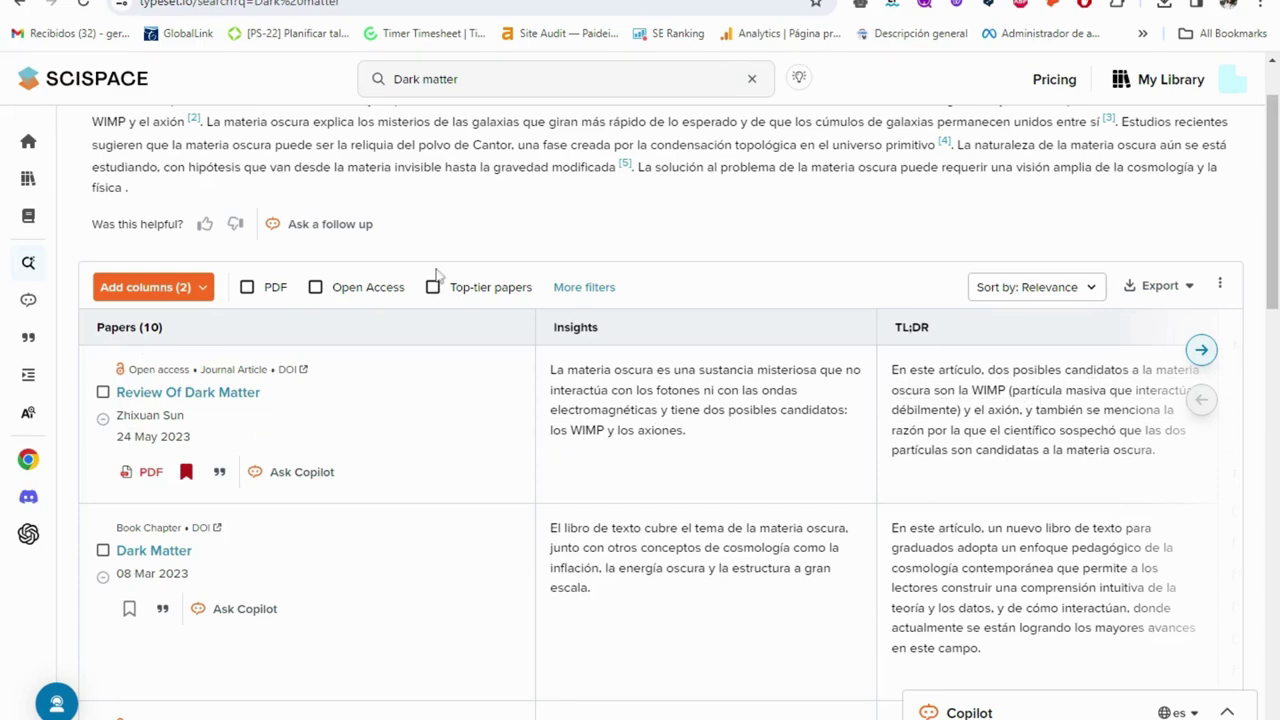
- Show the additional result filters and view the options for Keywords, Journals and Conferences
scroll(507, 258, down, 1)
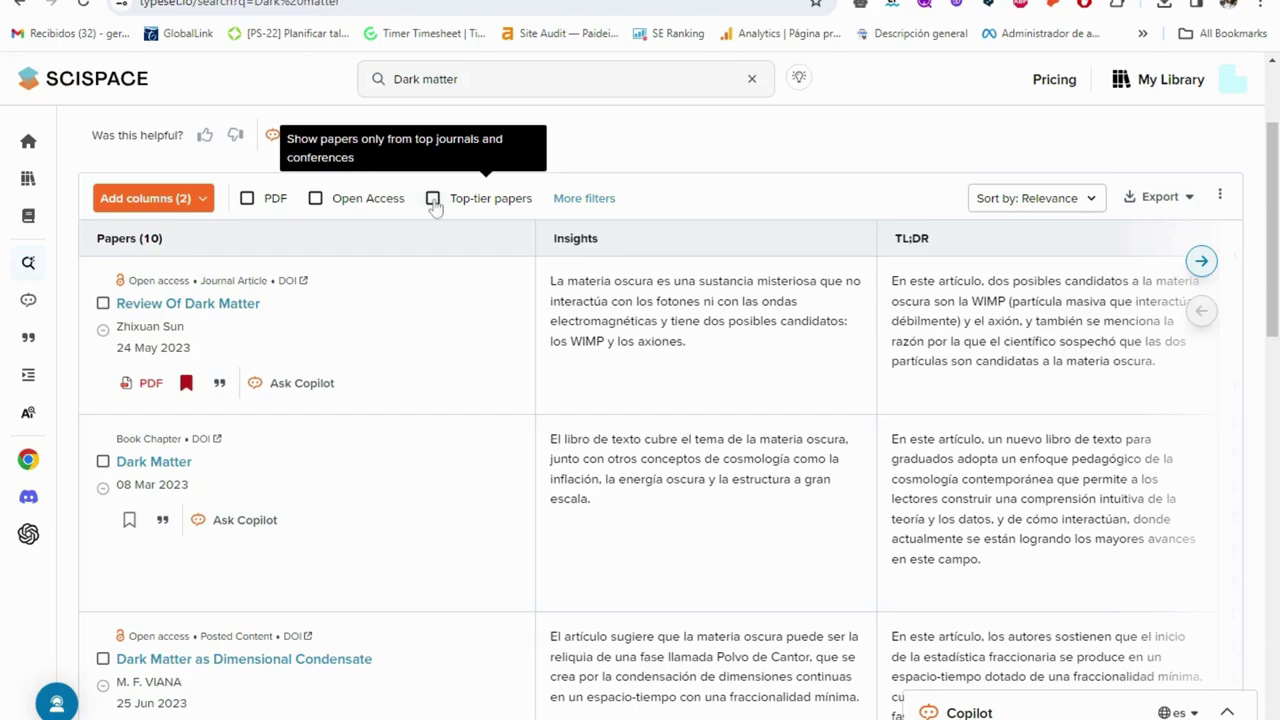
click(584, 198)
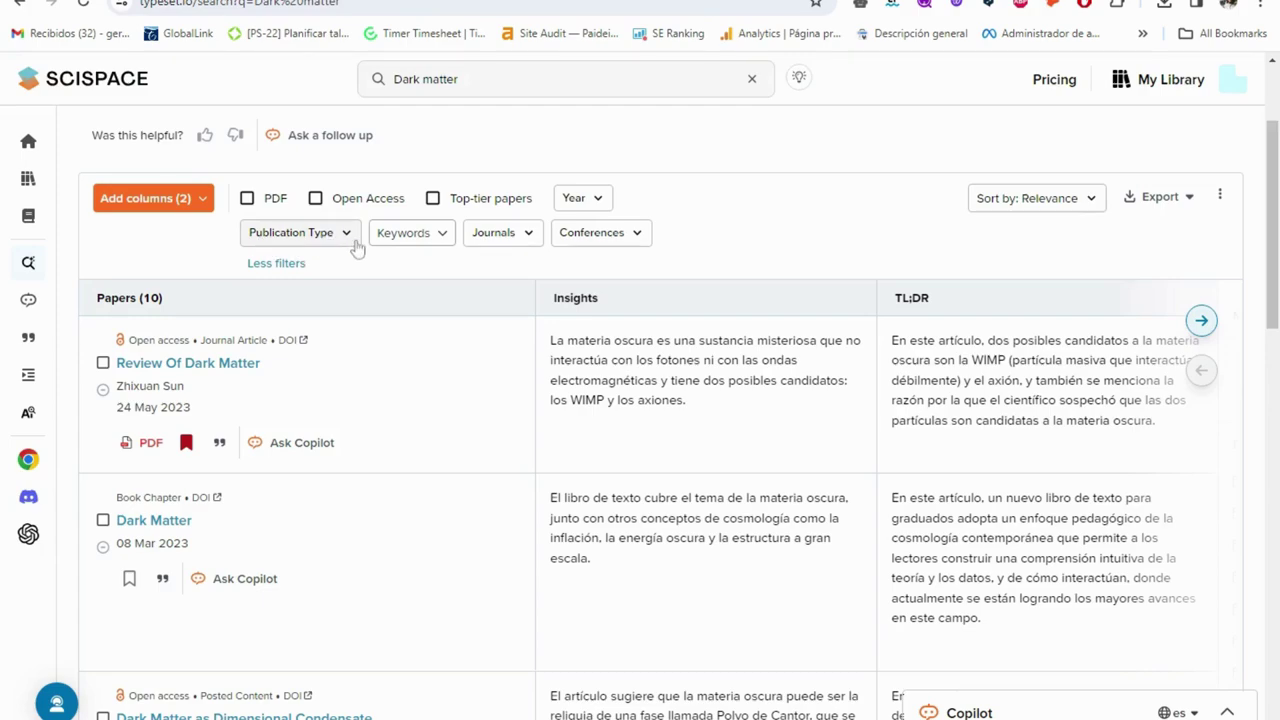
click(436, 240)
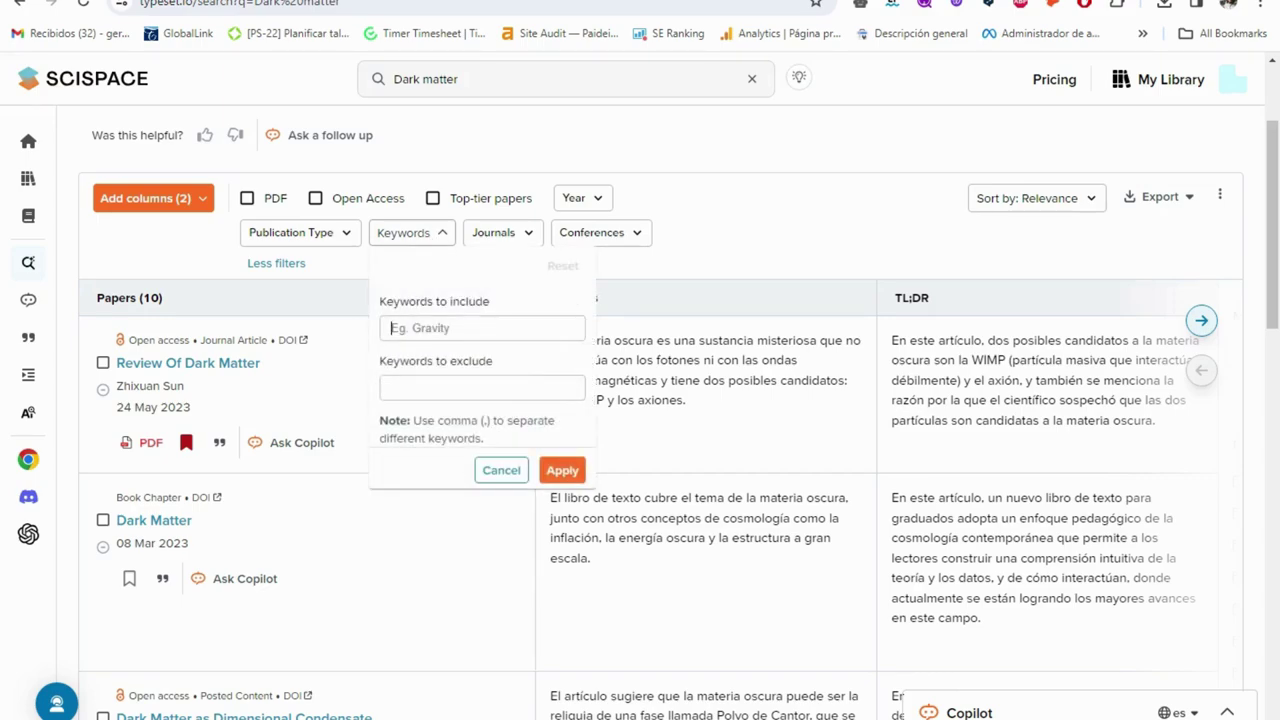
click(522, 236)
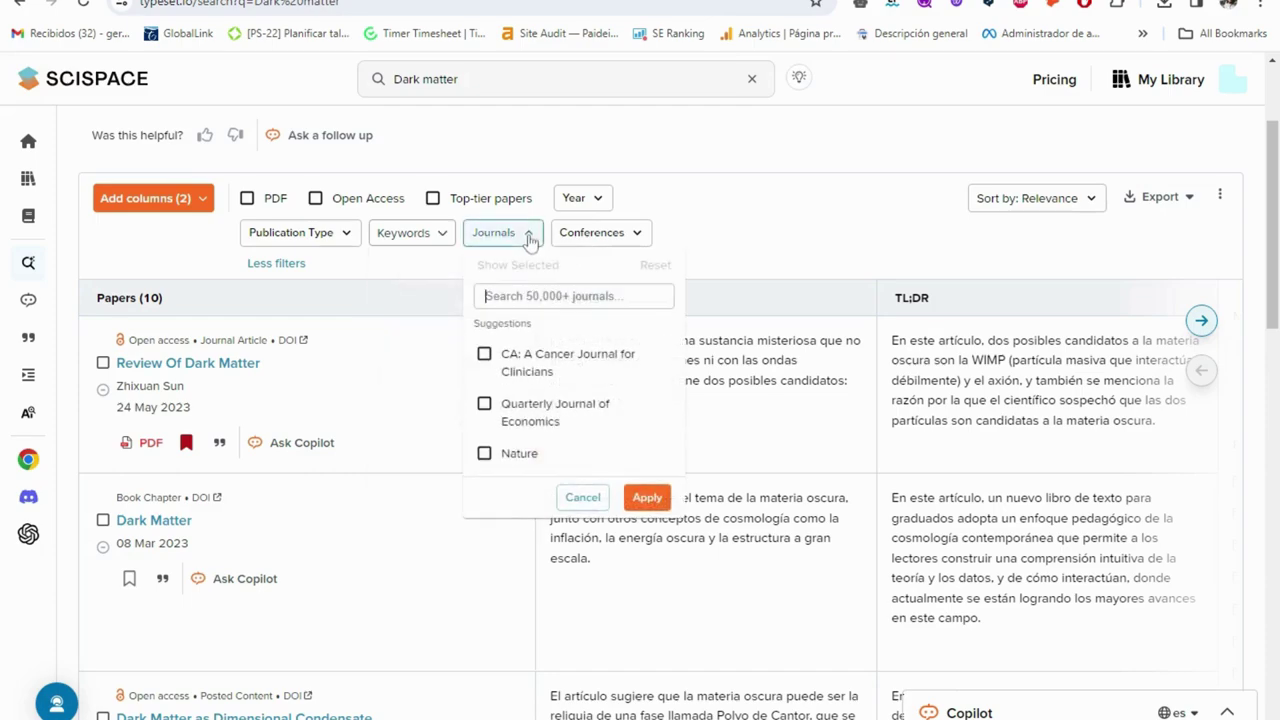
click(647, 242)
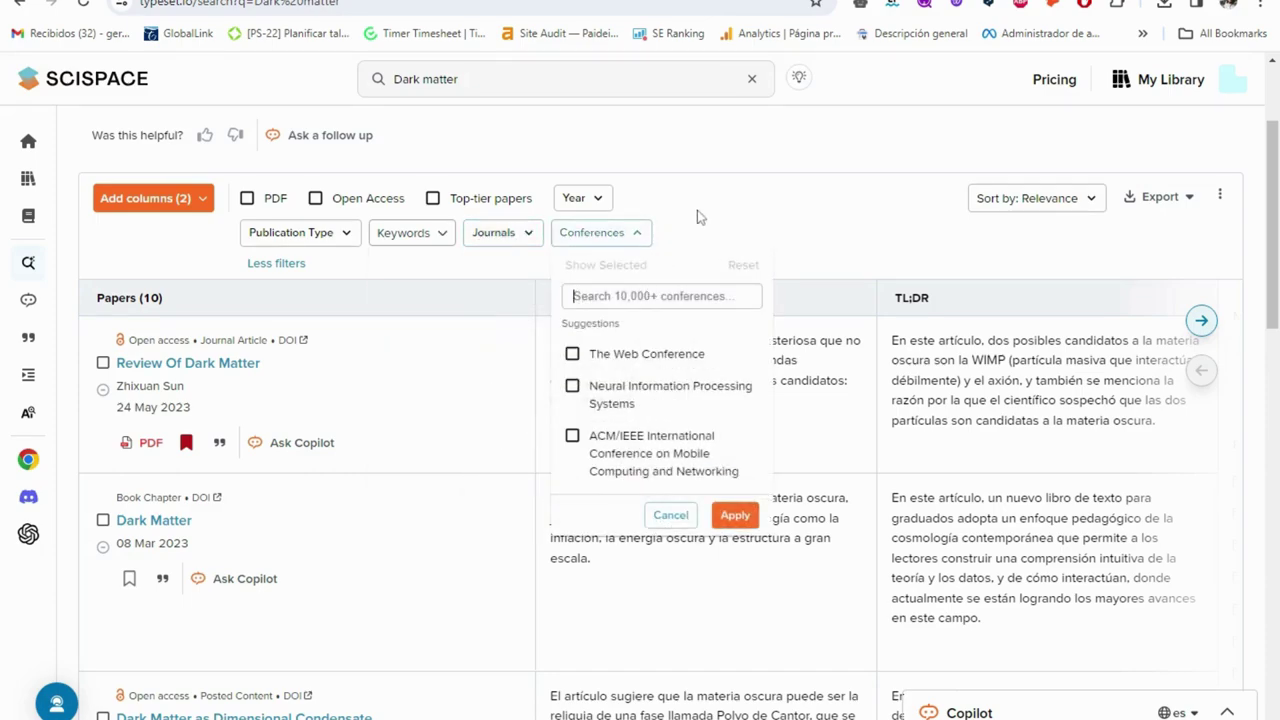
- Examine the publications listed on the author's page for "Review Of Dark Matter" and return to the search results
click(700, 217)
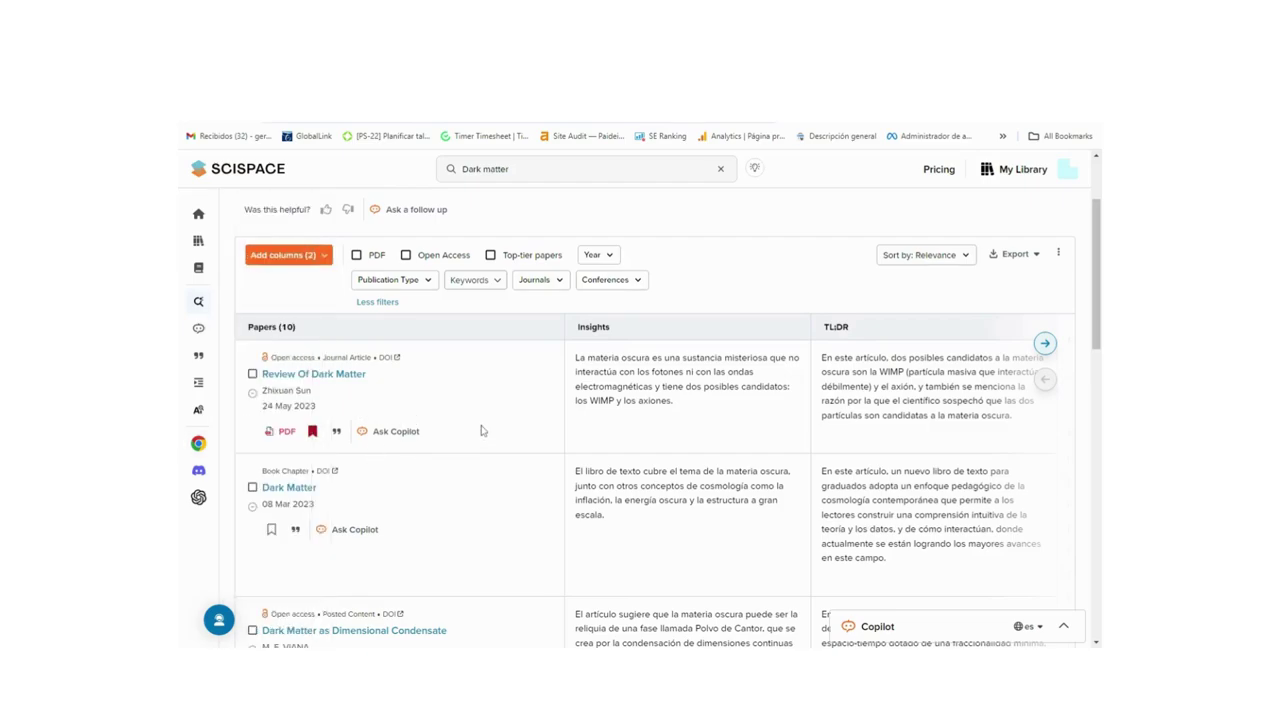
click(278, 393)
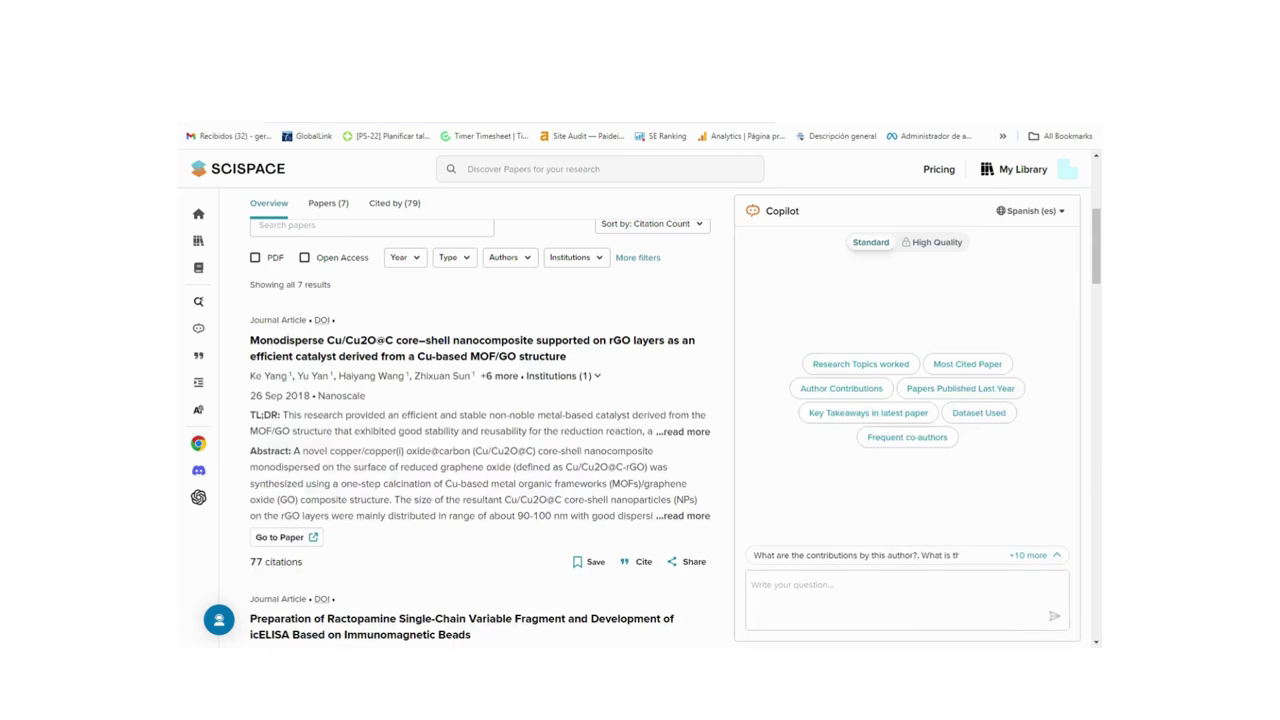
scroll(410, 340, down, 4)
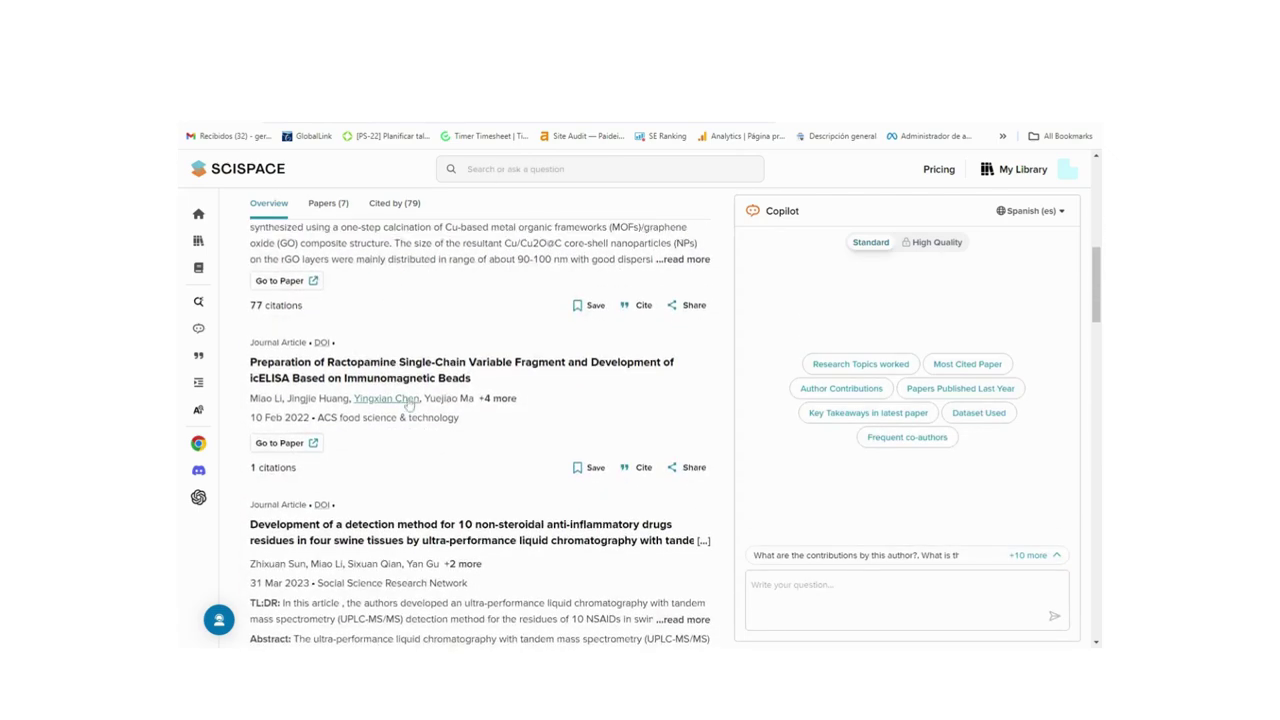
scroll(524, 468, down, 2)
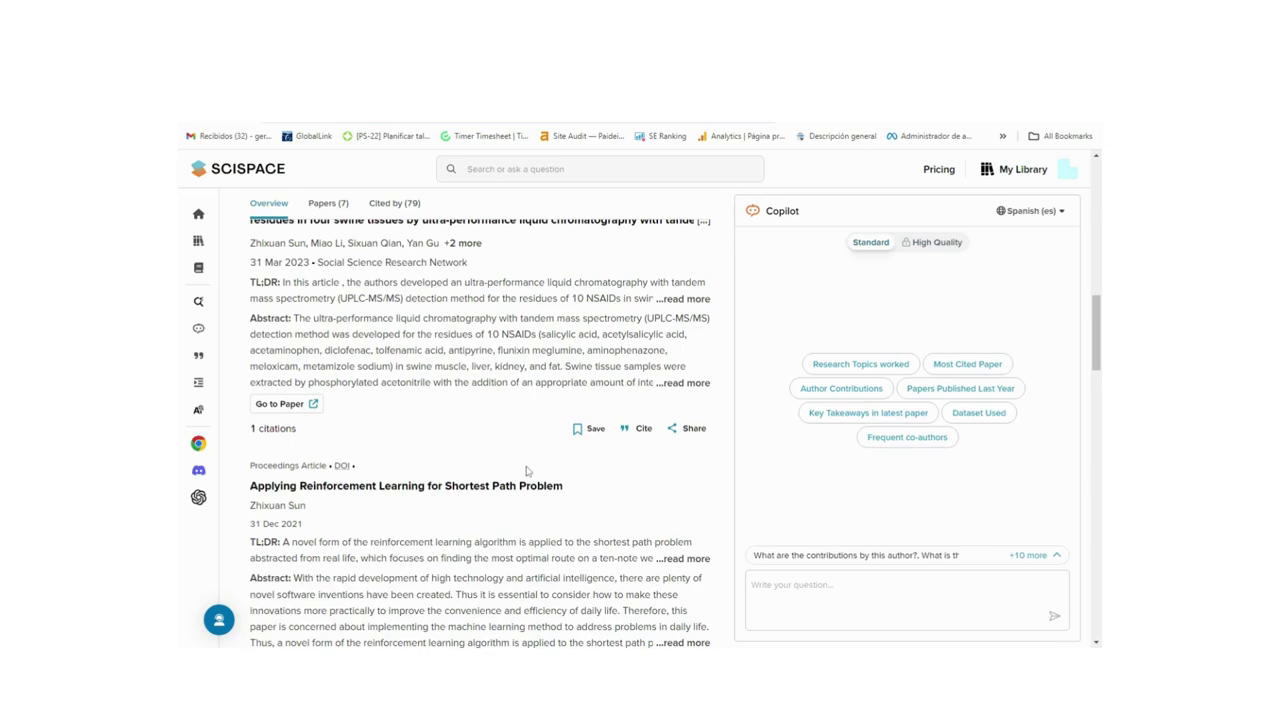
scroll(524, 470, down, 3)
scroll(524, 470, up, 6)
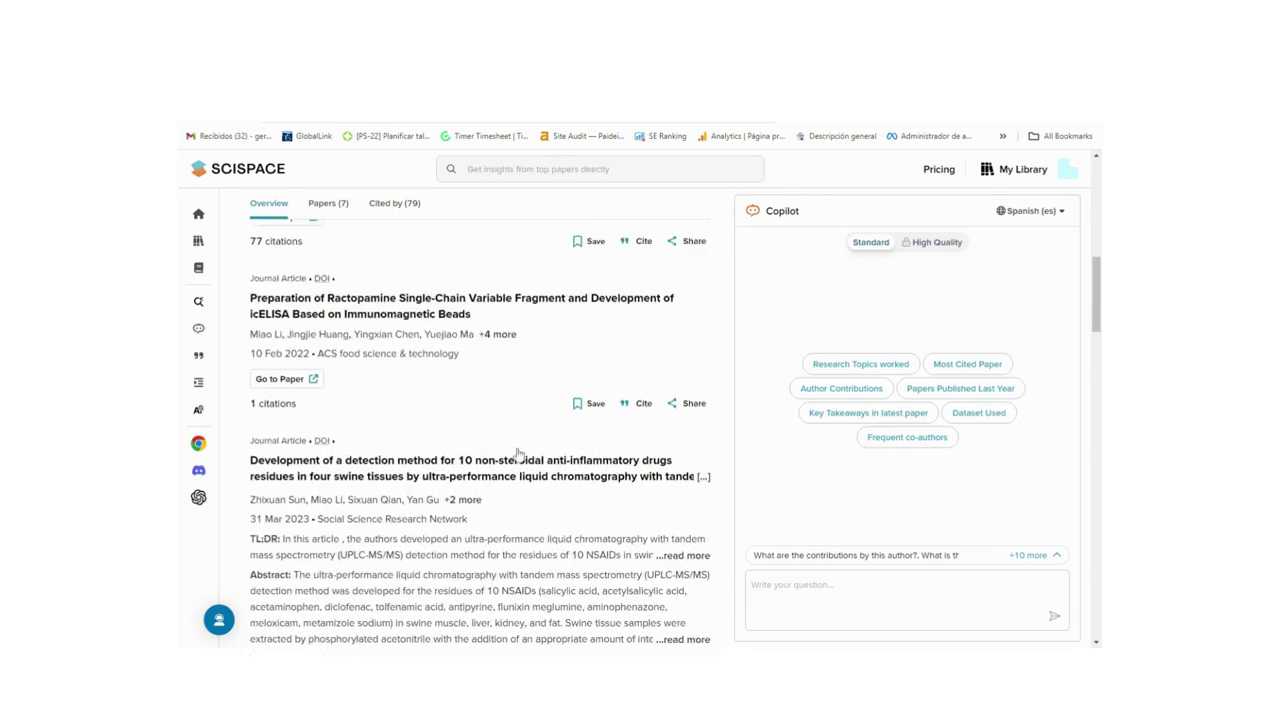
key(alt+Left)
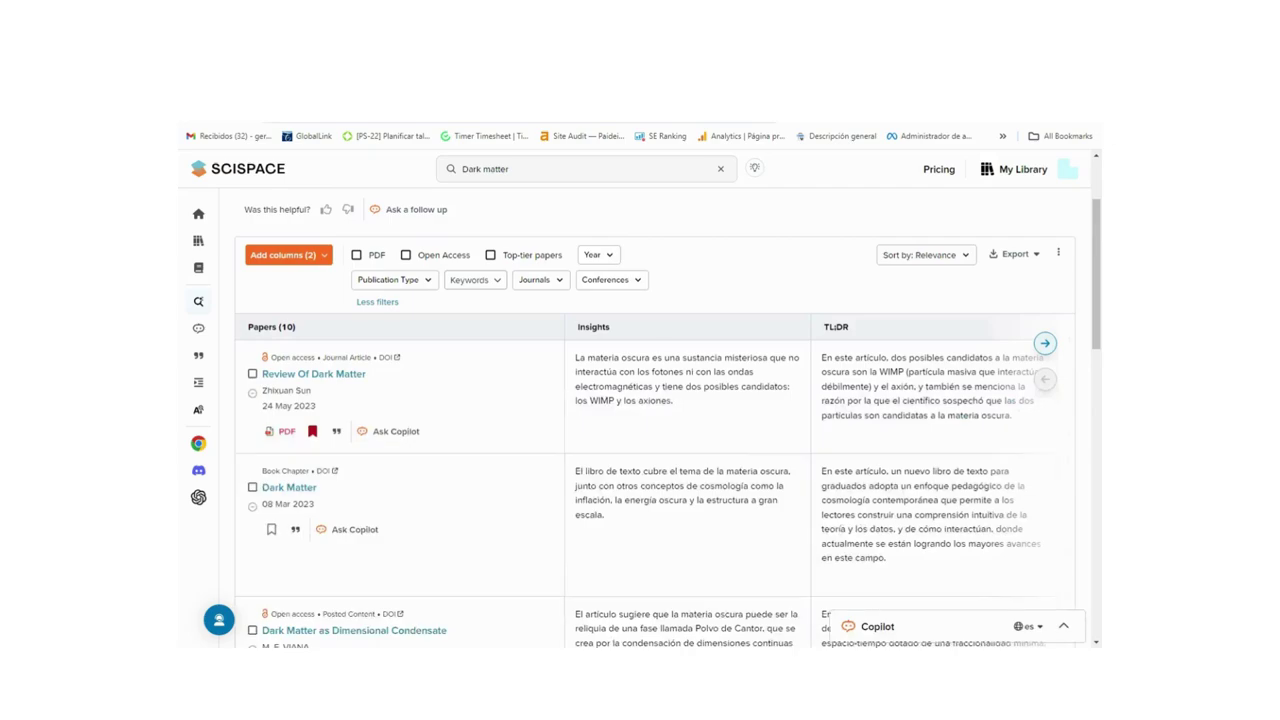
- Open the paper "Review Of Dark Matter" and examine its abstract, suggested Copilot questions and PDF preview
scroll(420, 408, up, 1)
scroll(415, 399, down, 1)
click(280, 377)
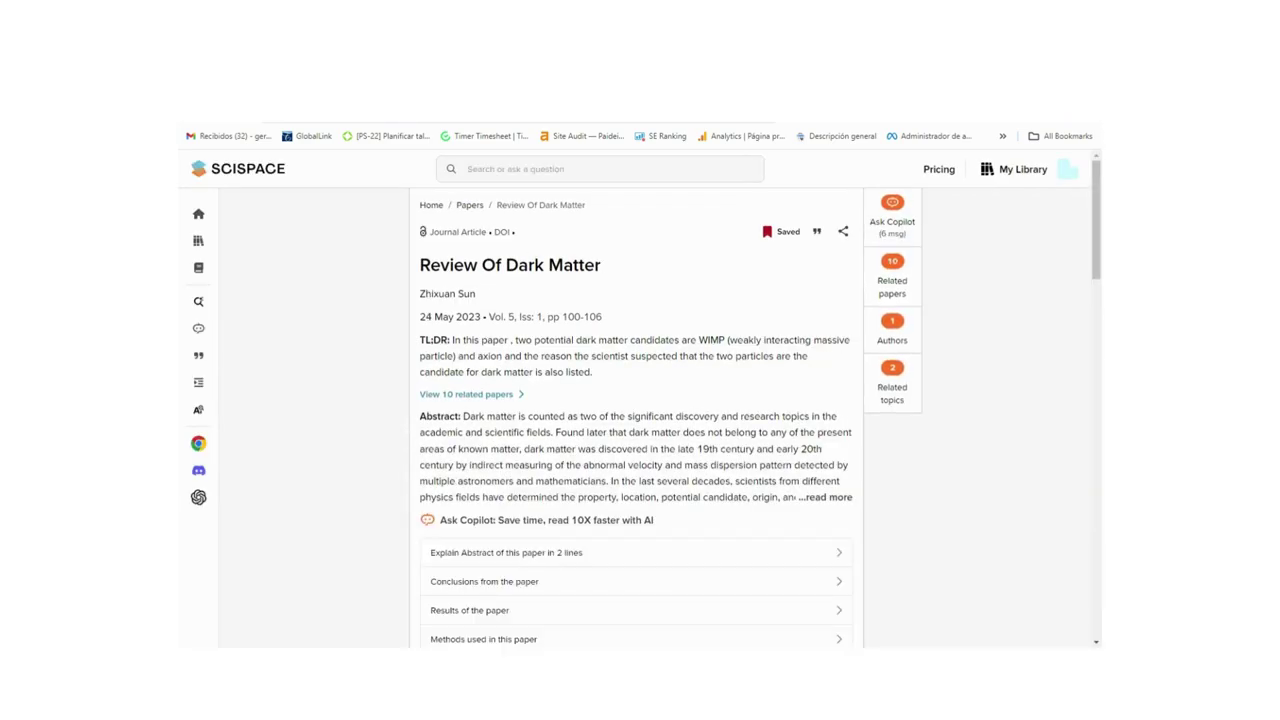
scroll(640, 415, down, 2)
scroll(566, 346, down, 3)
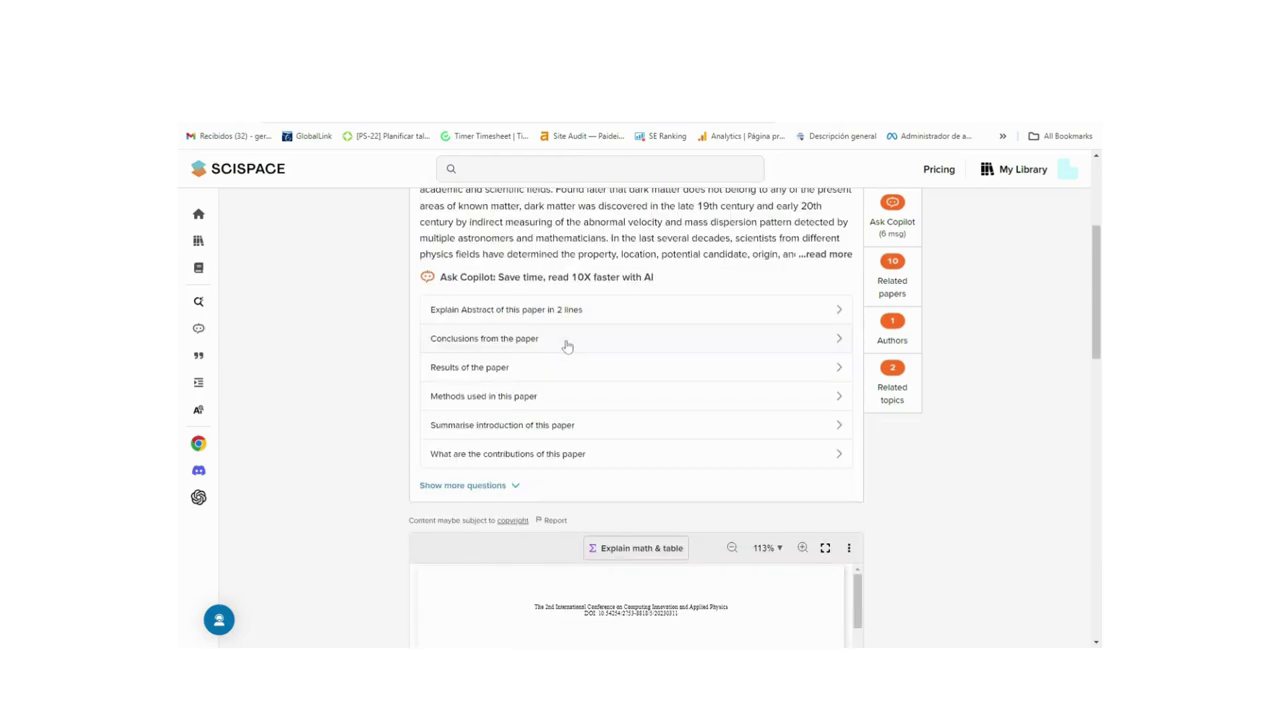
scroll(566, 346, down, 5)
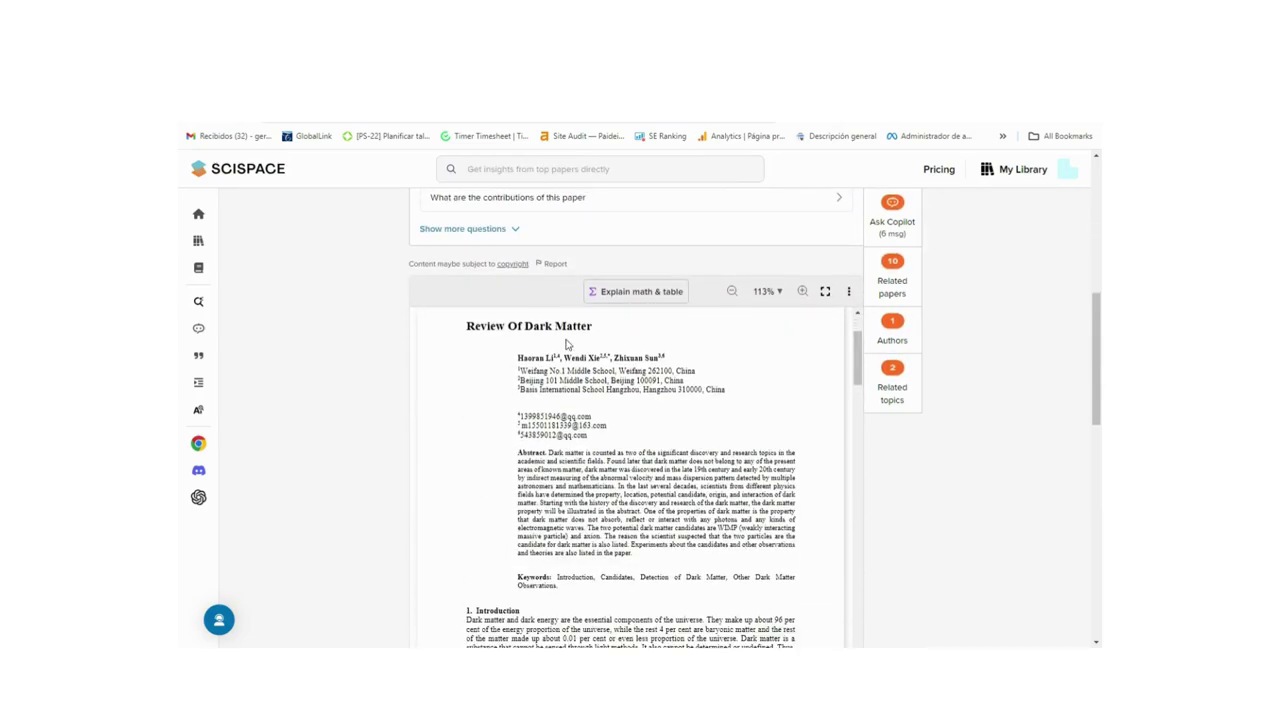
scroll(366, 377, down, 4)
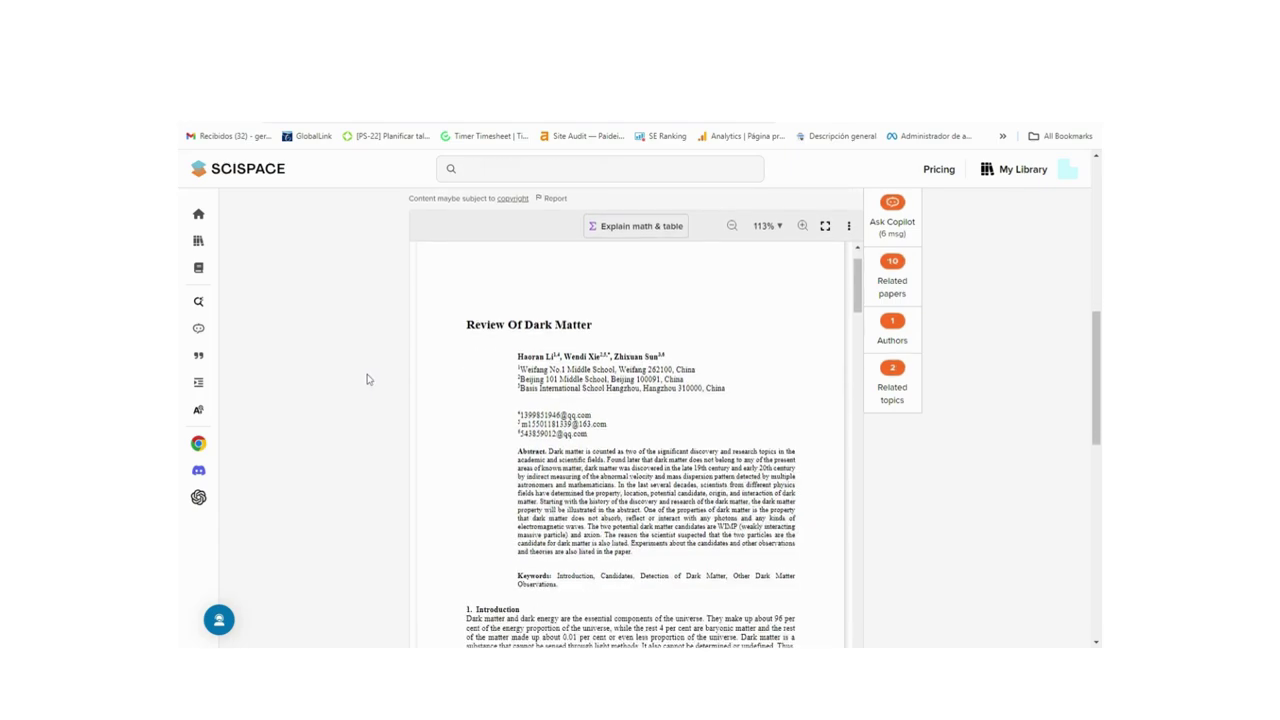
scroll(603, 401, up, 1)
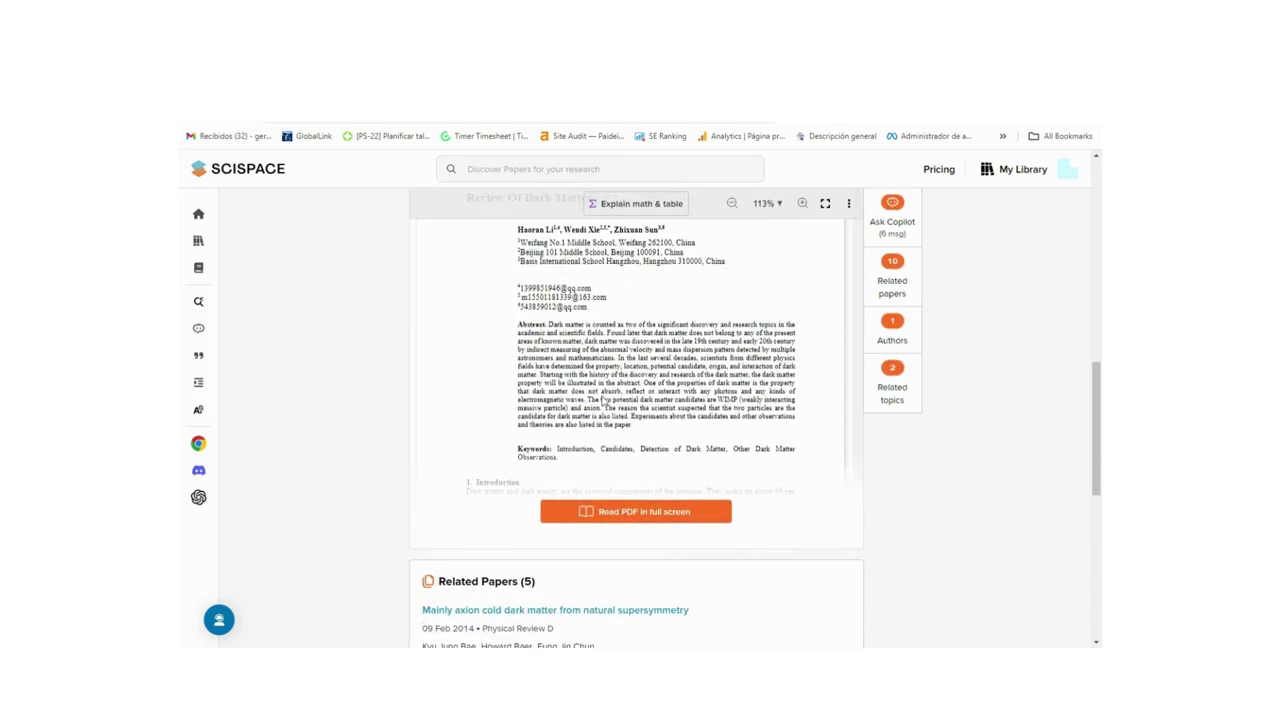
scroll(623, 357, up, 3)
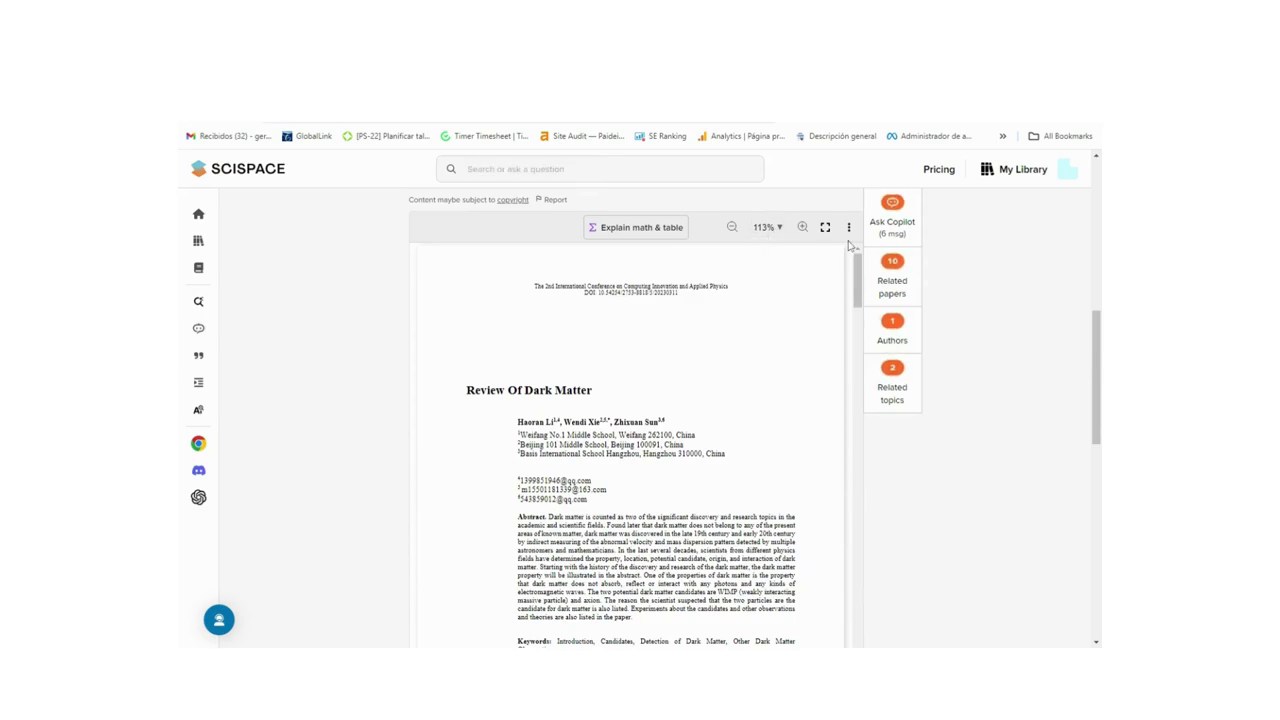
- View the PDF preview's additional options for rotating and downloading the paper
click(848, 228)
click(848, 230)
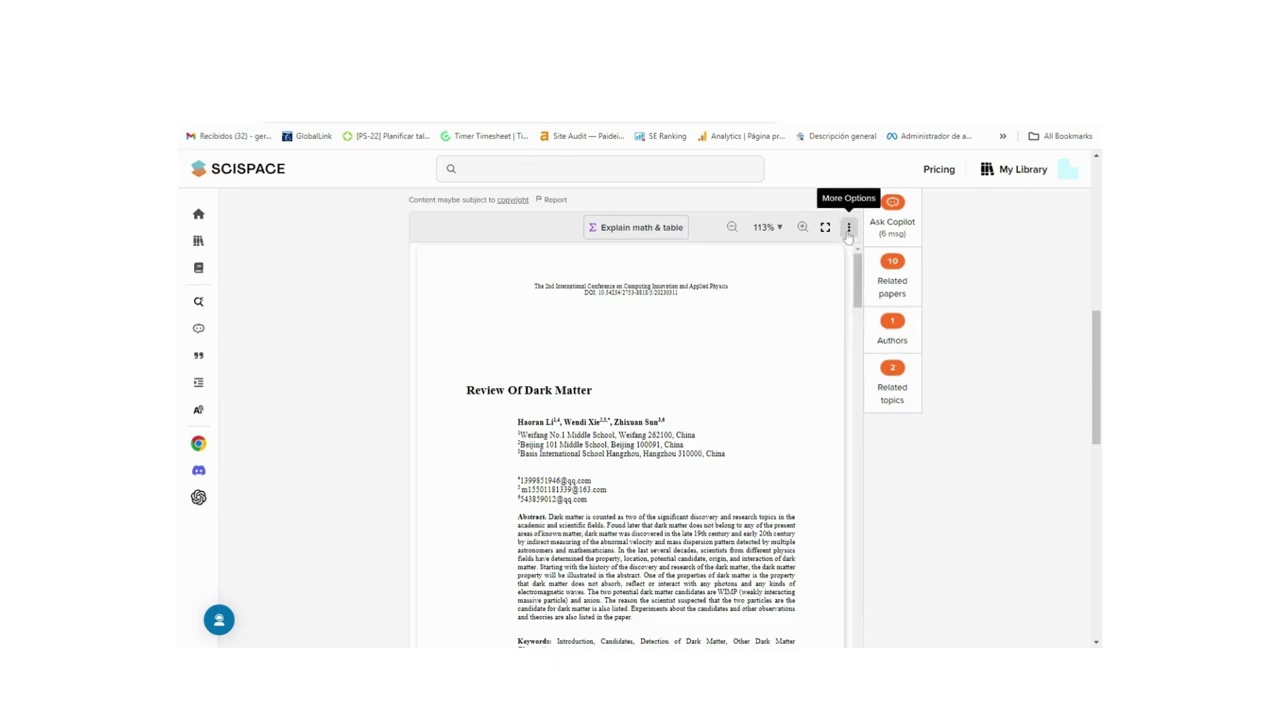
click(848, 228)
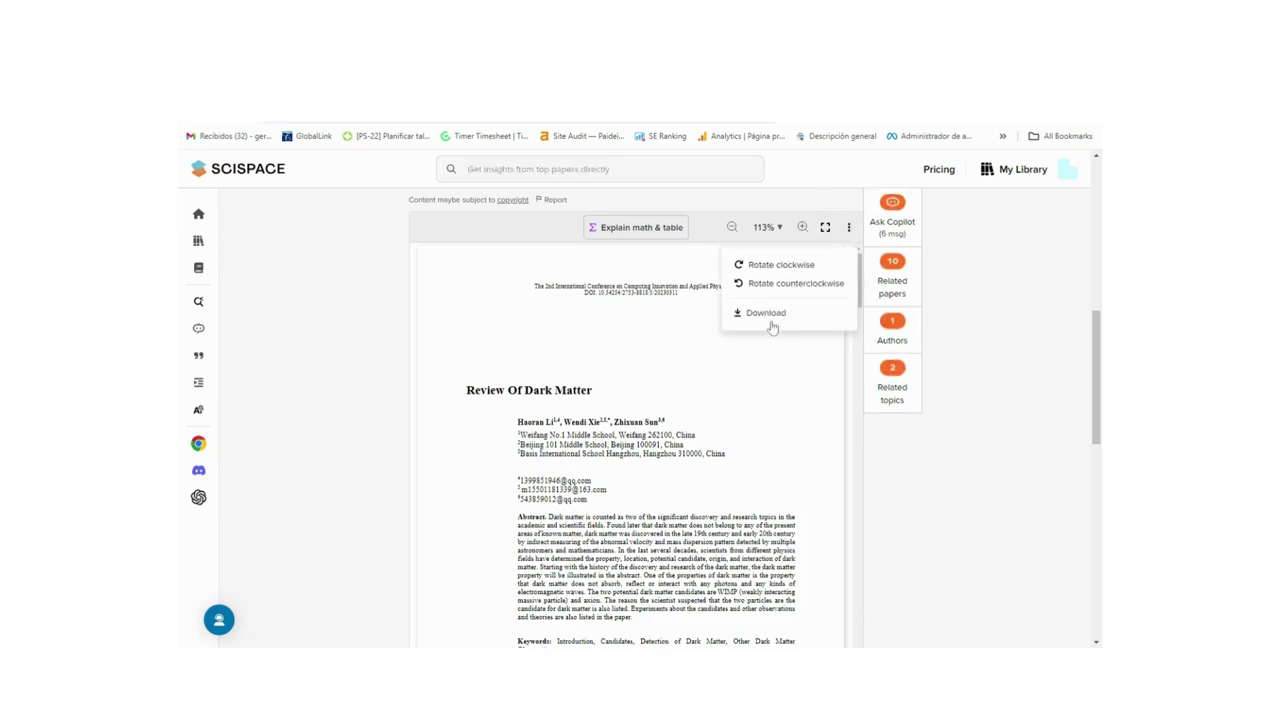
click(845, 380)
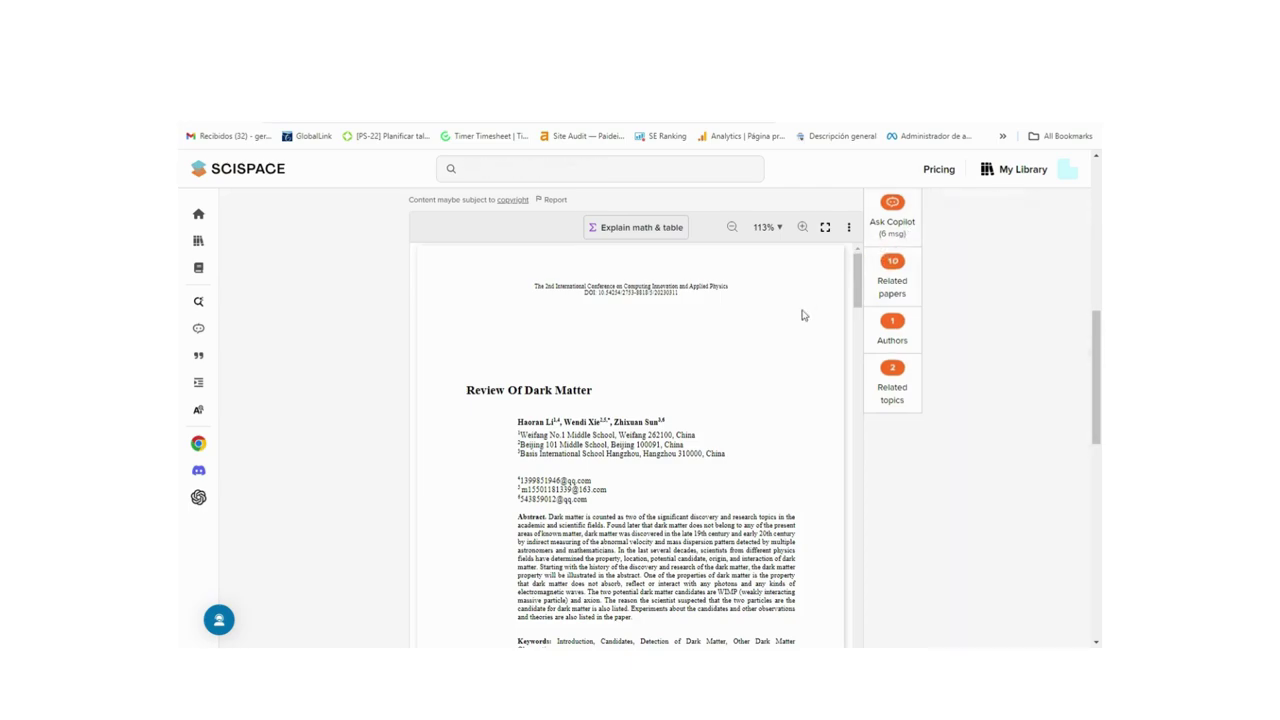
- Open the paper's Copilot chat, look back through its earlier messages and ask about "características esenciales"
scroll(802, 315, down, 1)
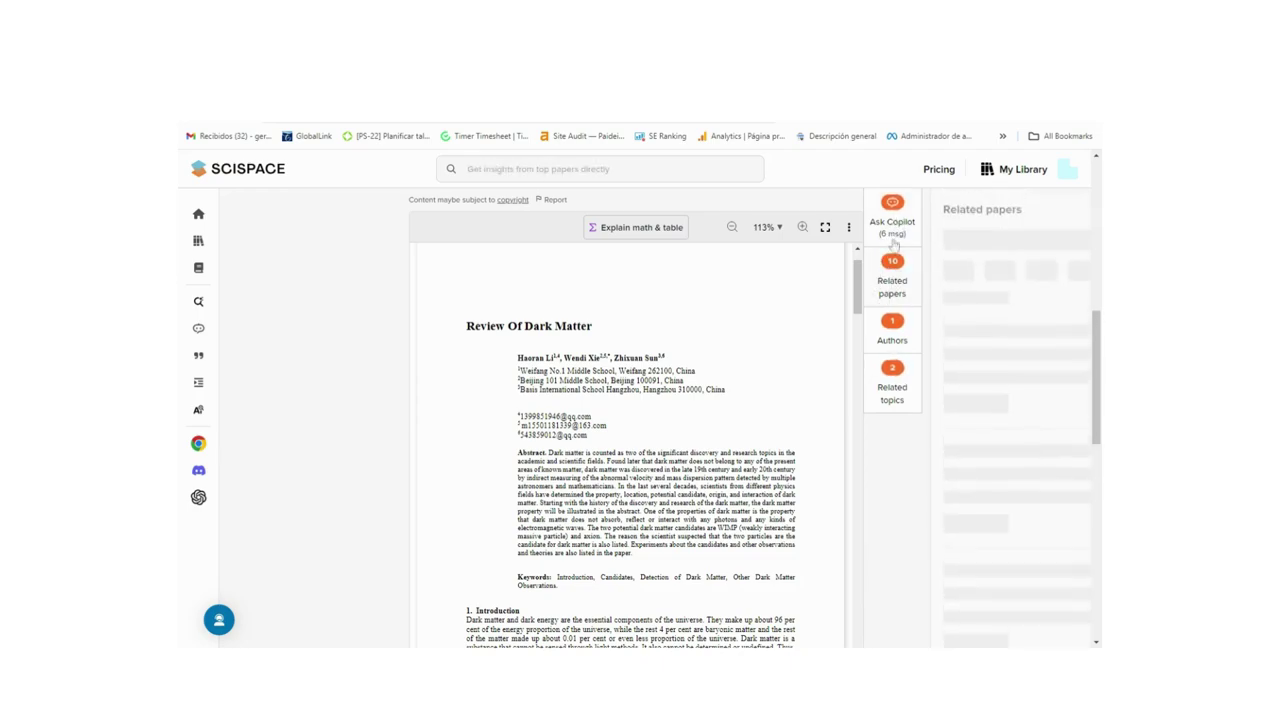
click(891, 226)
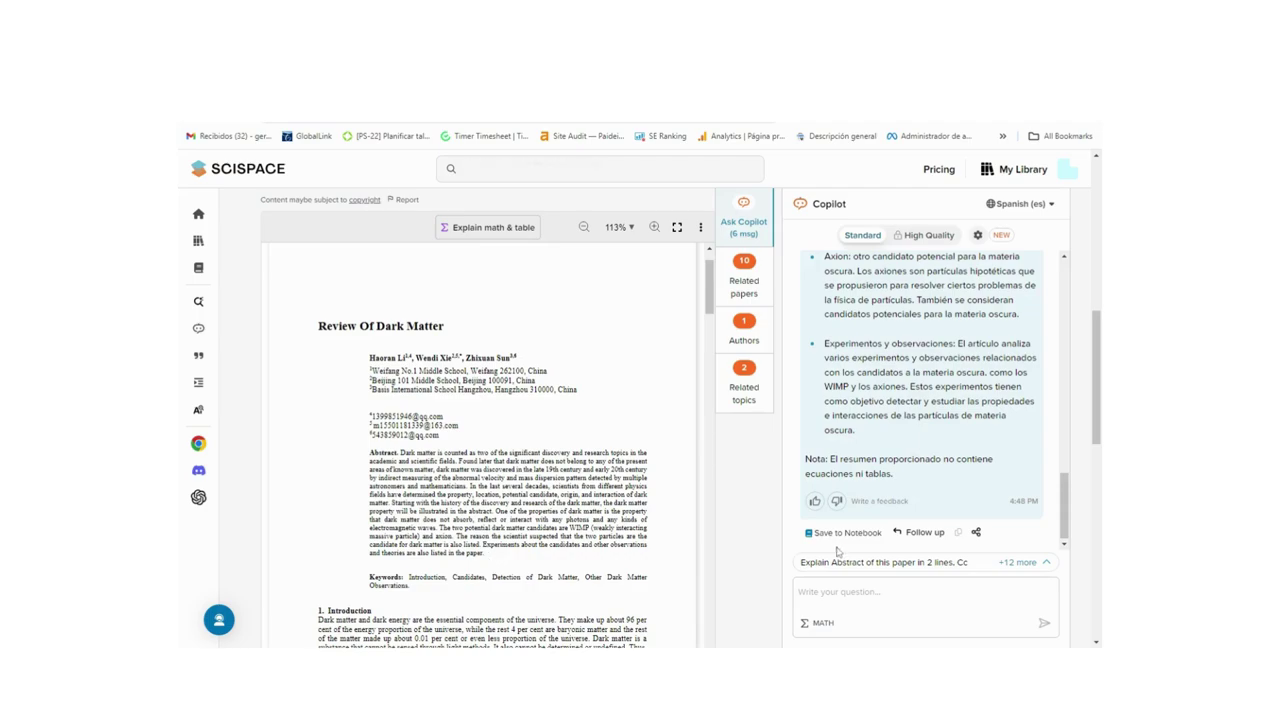
scroll(873, 437, up, 1)
scroll(873, 437, up, 10)
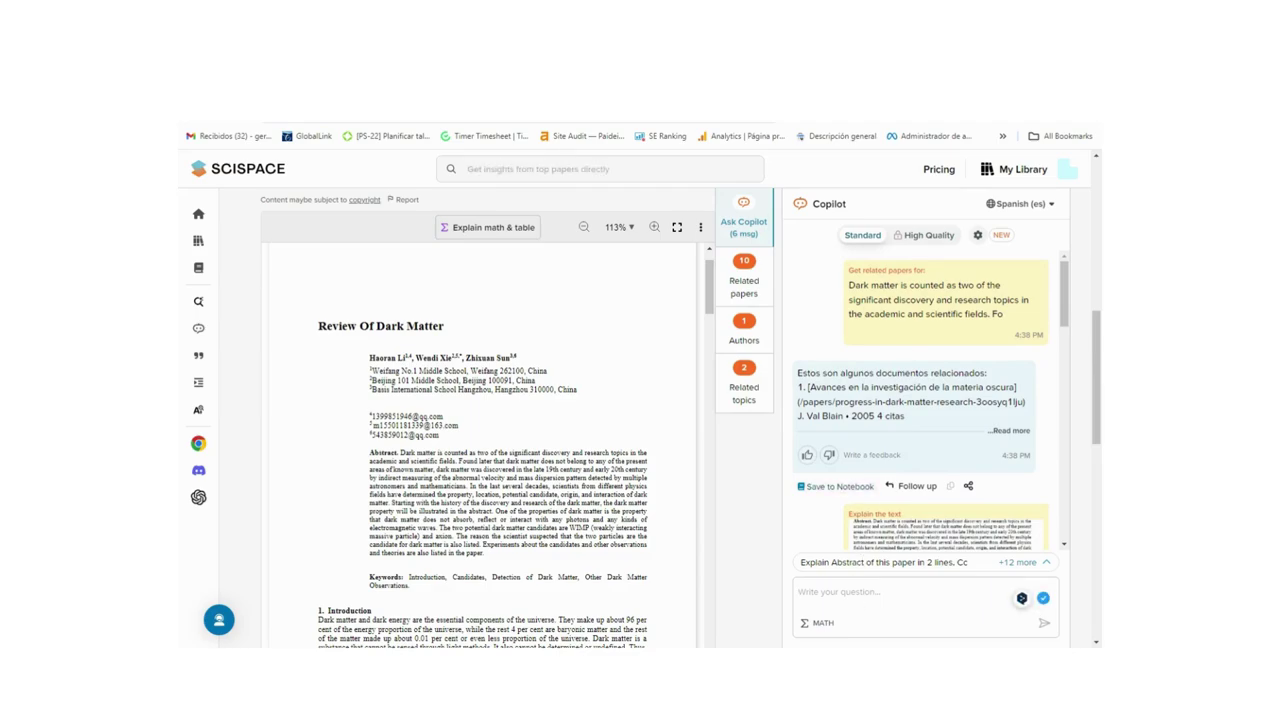
text(carac)
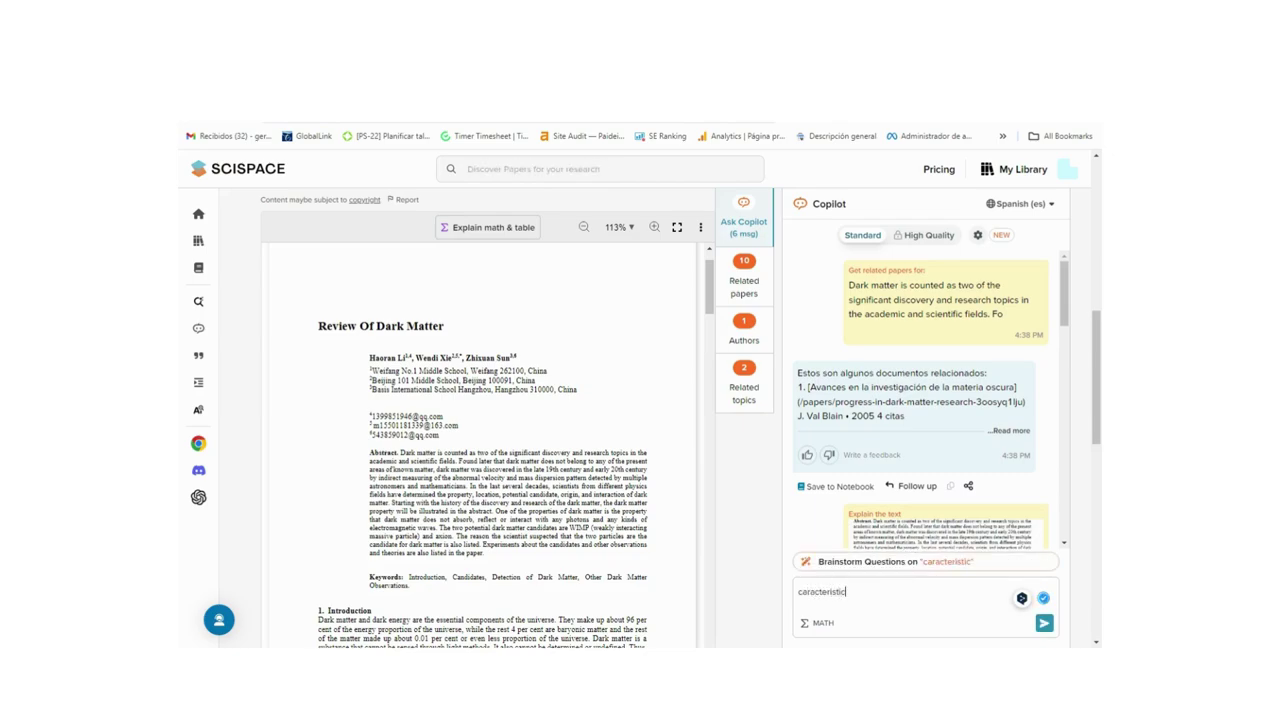
text(terísticas esenciales)
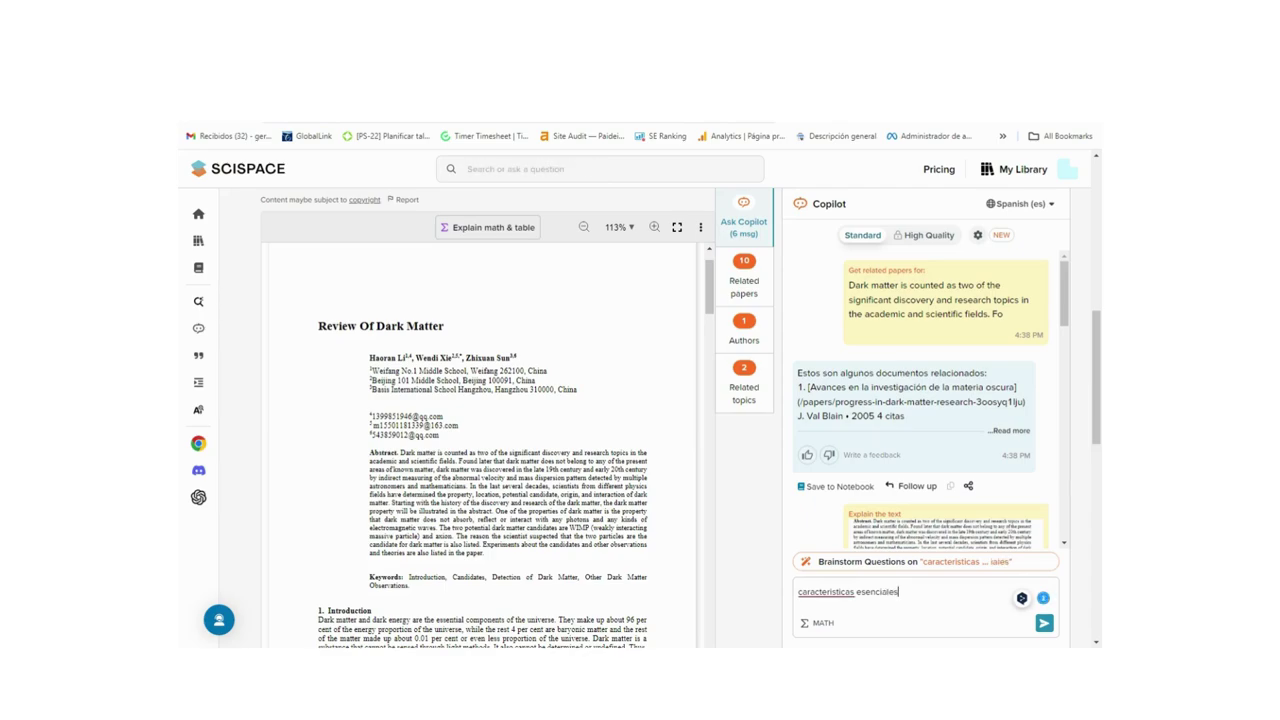
key(Return)
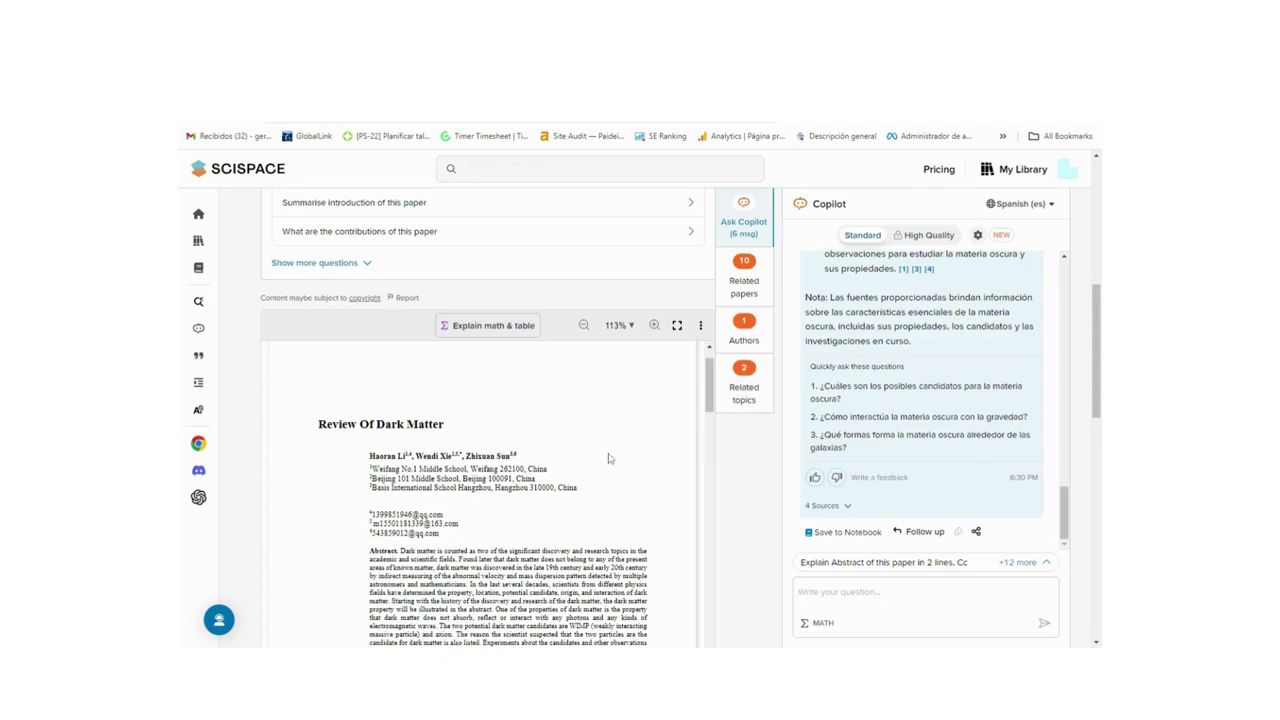
- Have Copilot explain the end of the 1904 paragraph, about the amount of dark matter compared with visible matter
scroll(608, 457, down, 8)
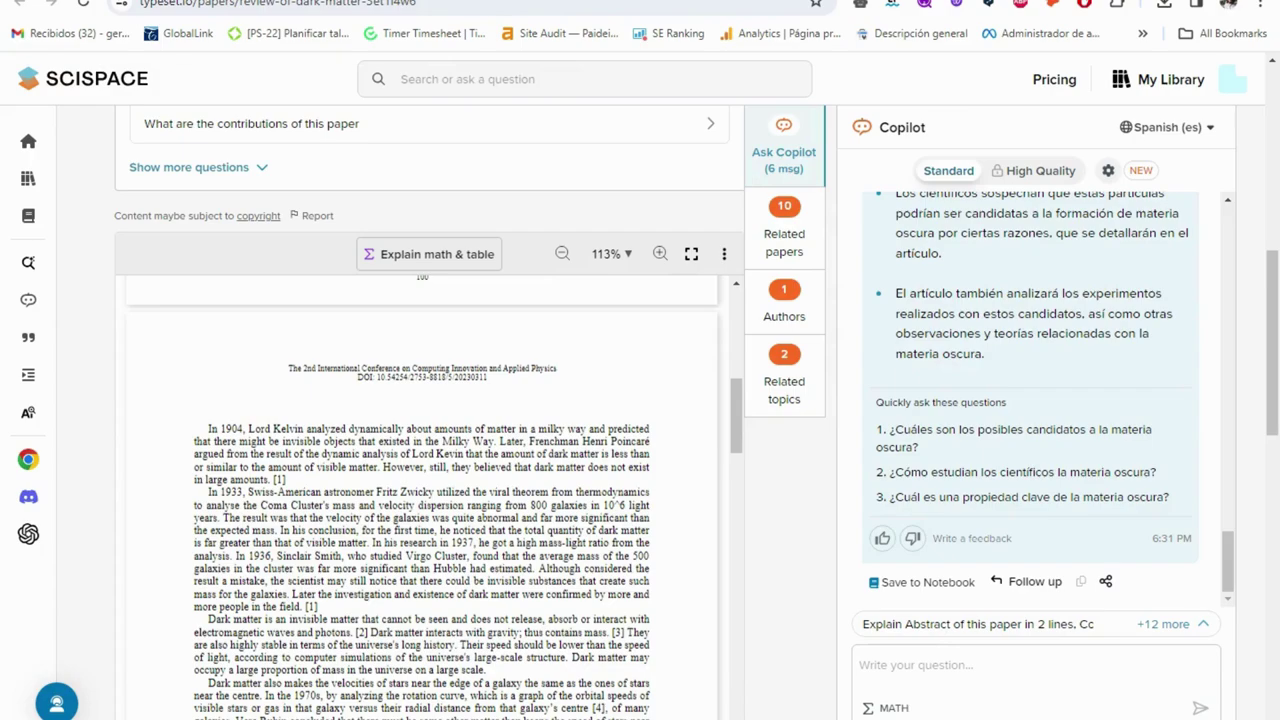
drag(285, 480, 195, 454)
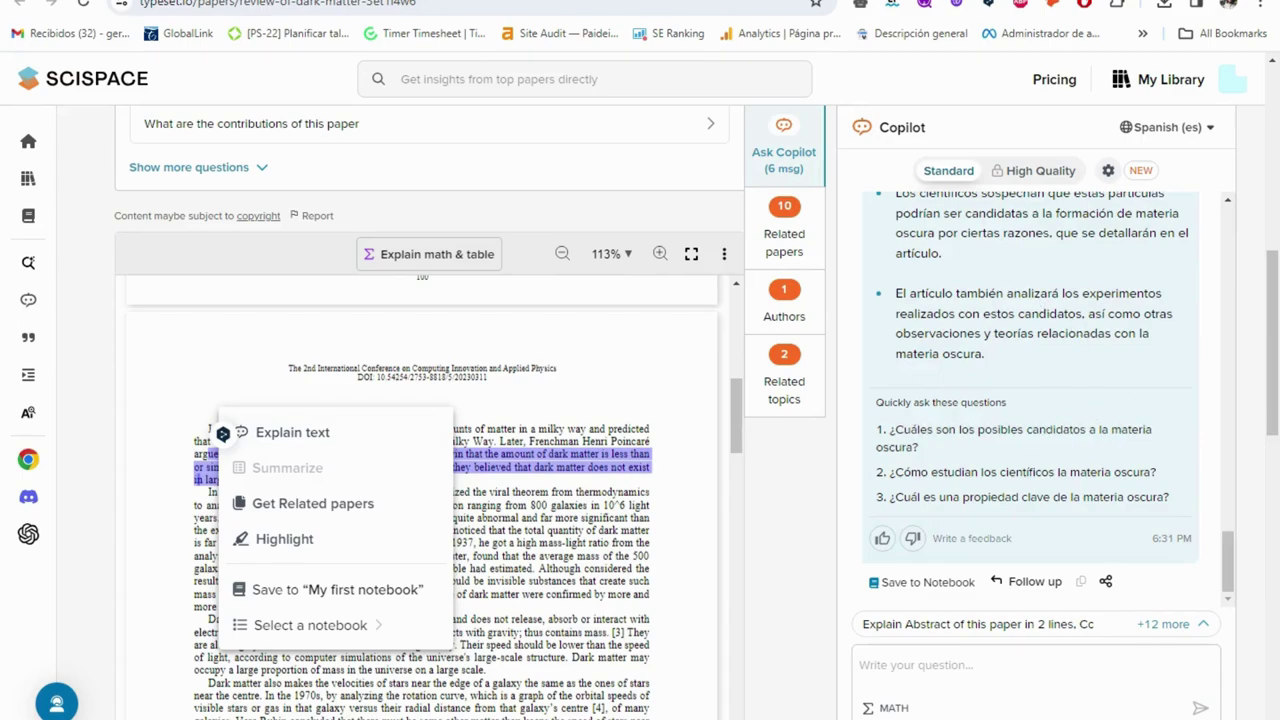
click(300, 433)
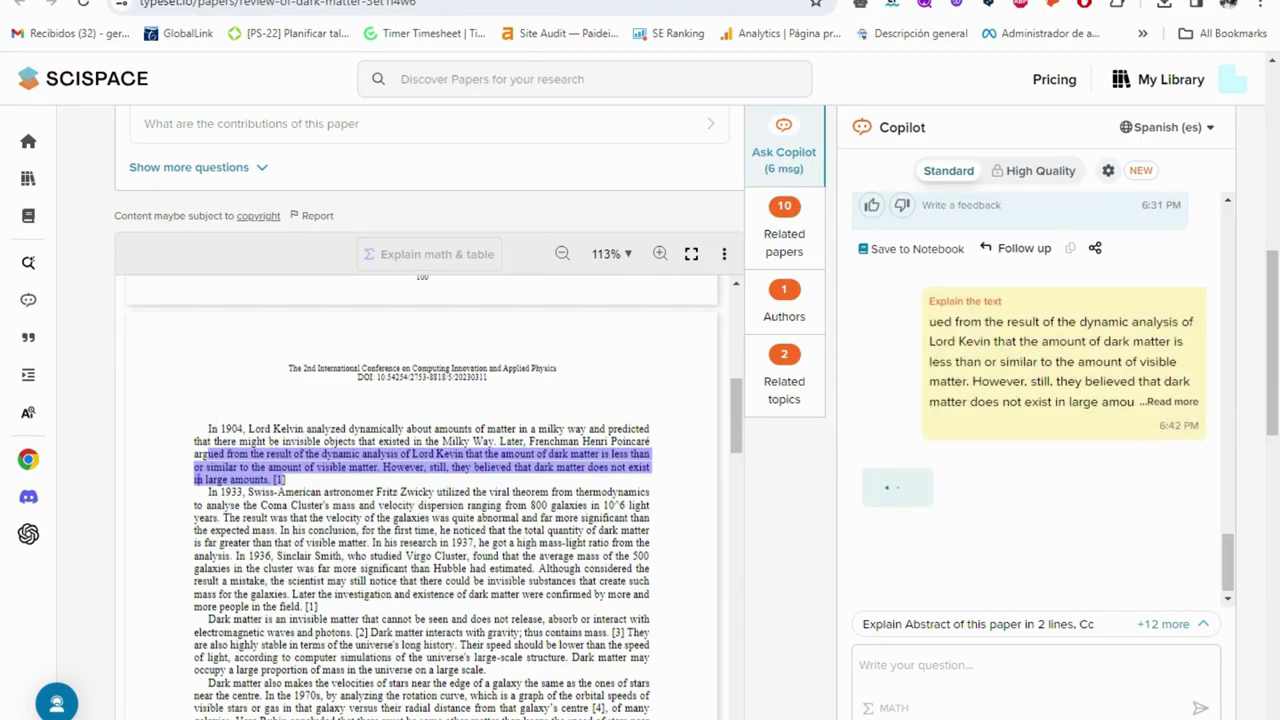
- Highlight in green the passage of the 1933 paragraph from the velocity of the galaxies to "far more significant"
drag(330, 518, 410, 568)
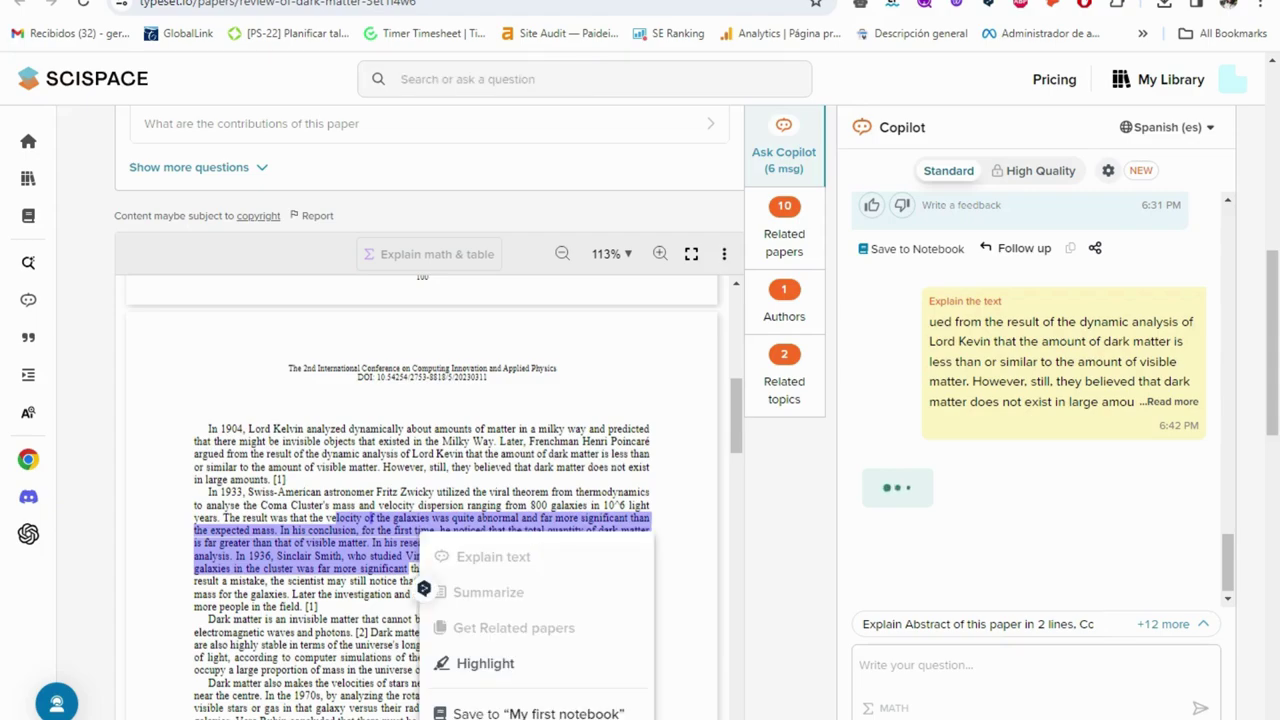
scroll(430, 400, up, 1)
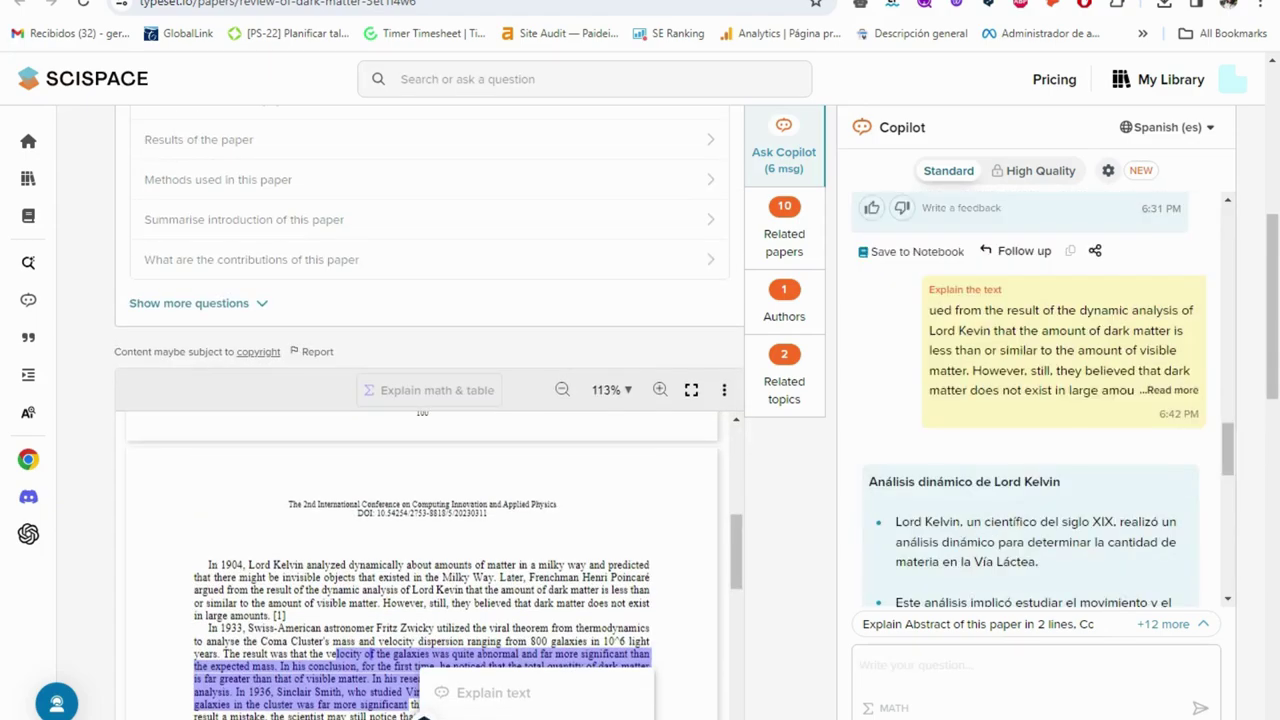
scroll(424, 690, down, 2)
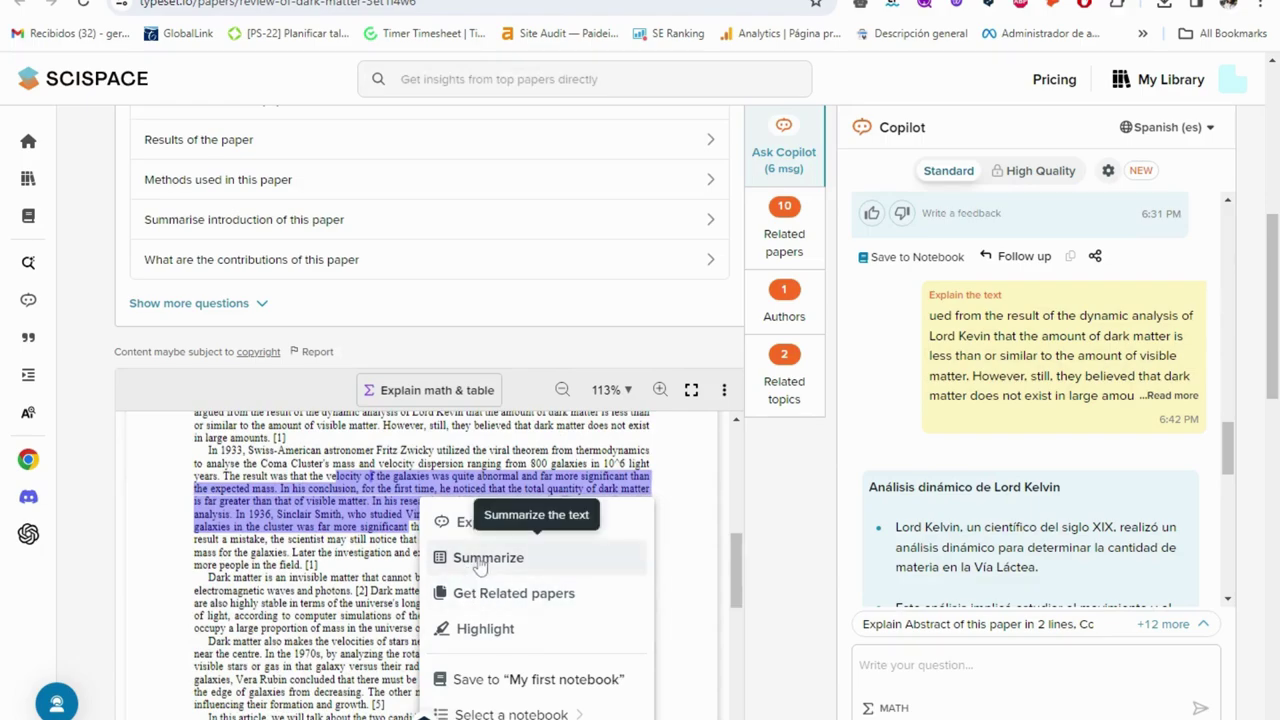
click(474, 636)
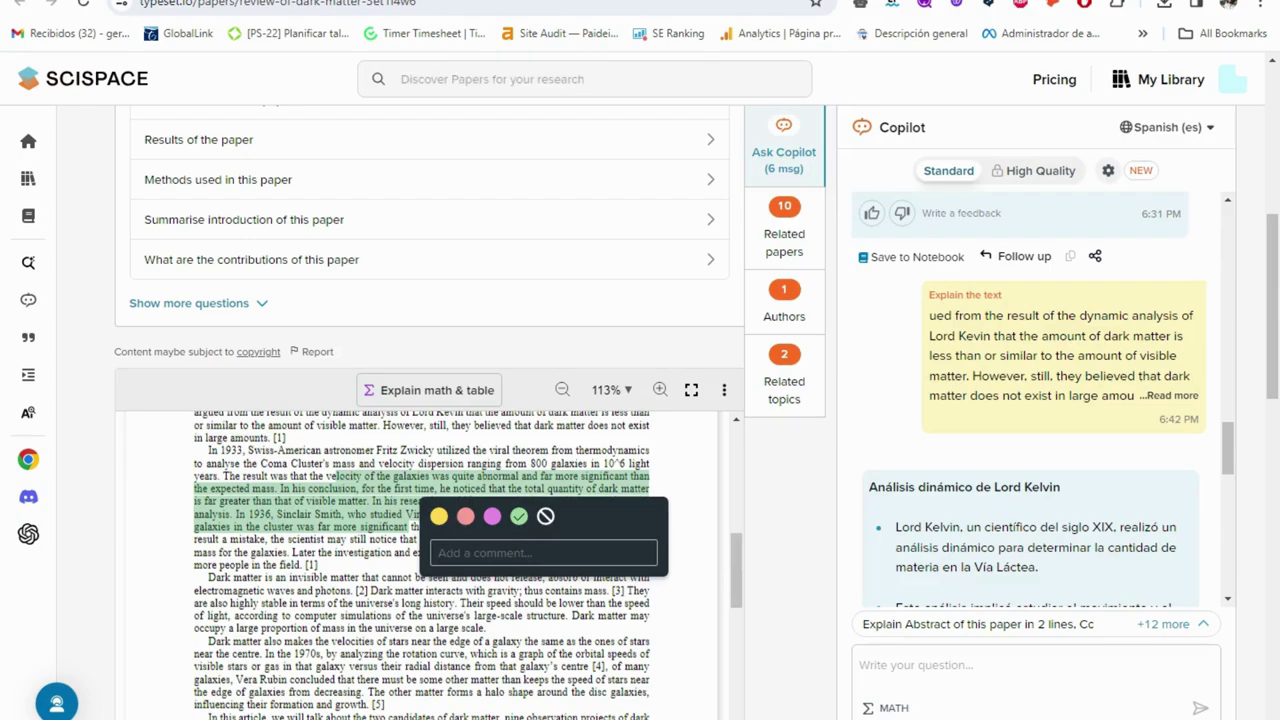
click(457, 533)
- Save the Detection of dark matter passage from "The observatories are usually underground" to the section's end to "My first notebook"
scroll(420, 560, down, 10)
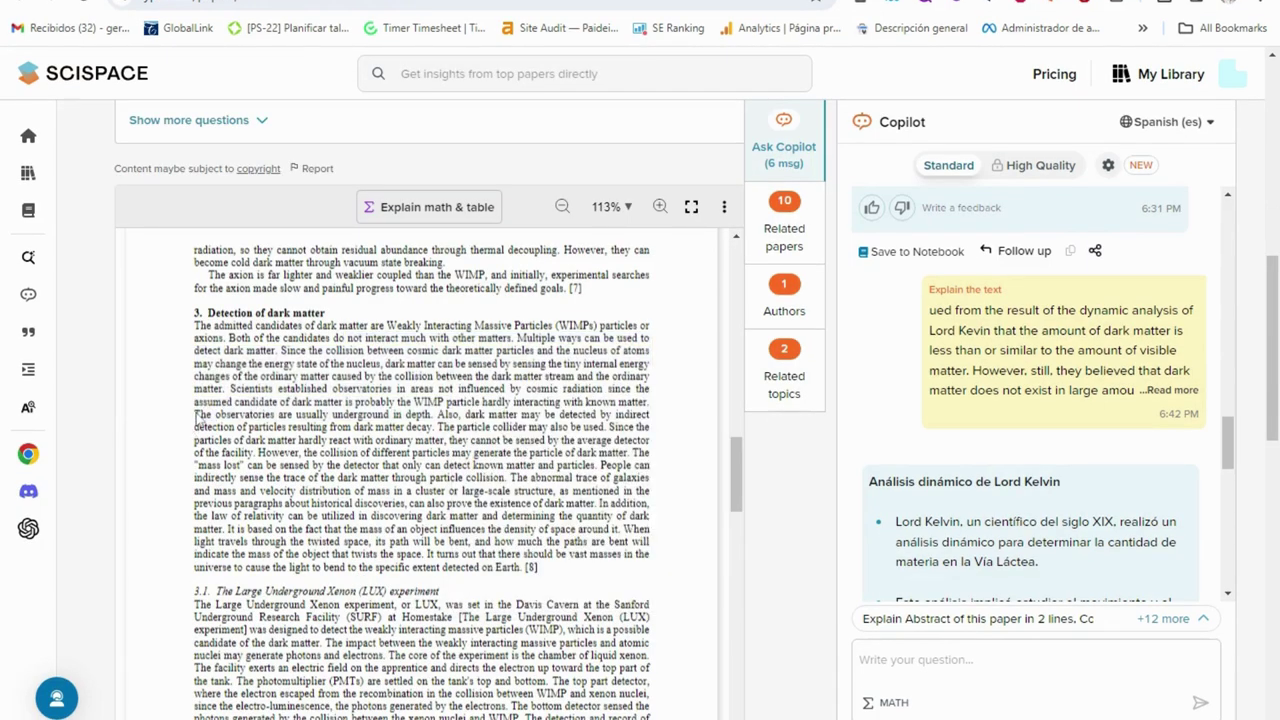
drag(194, 413, 310, 567)
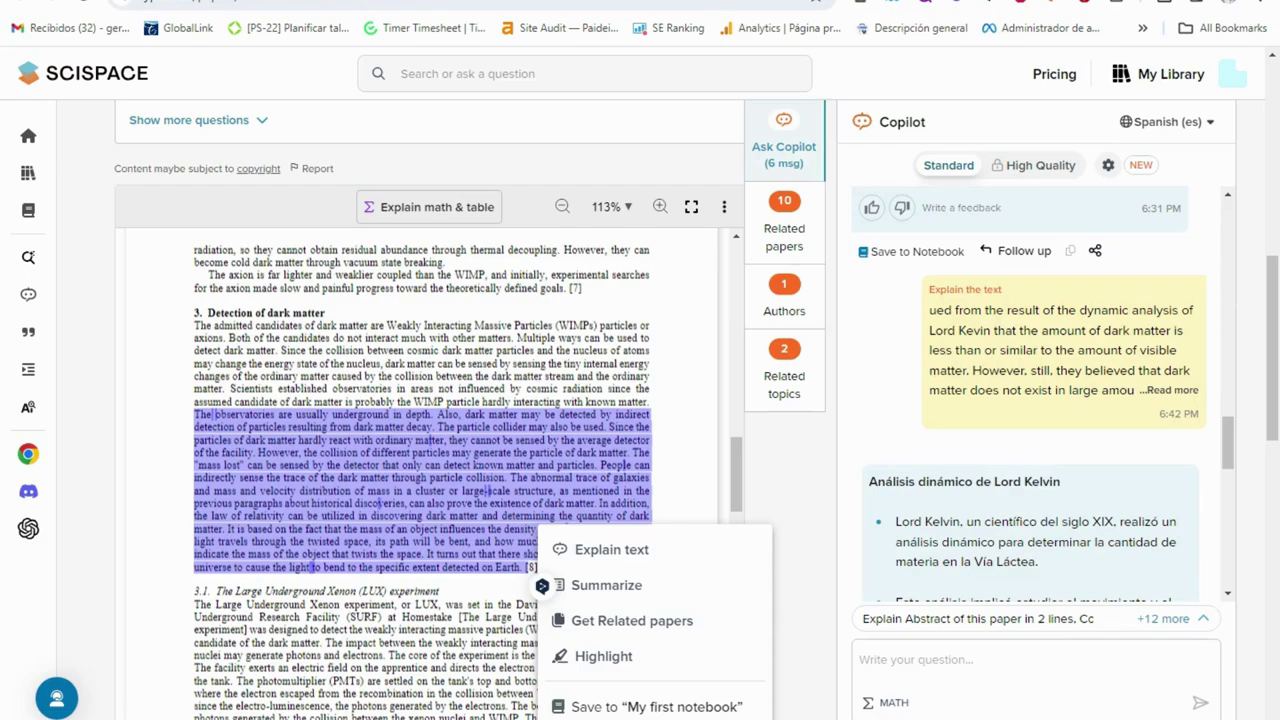
scroll(630, 535, down, 3)
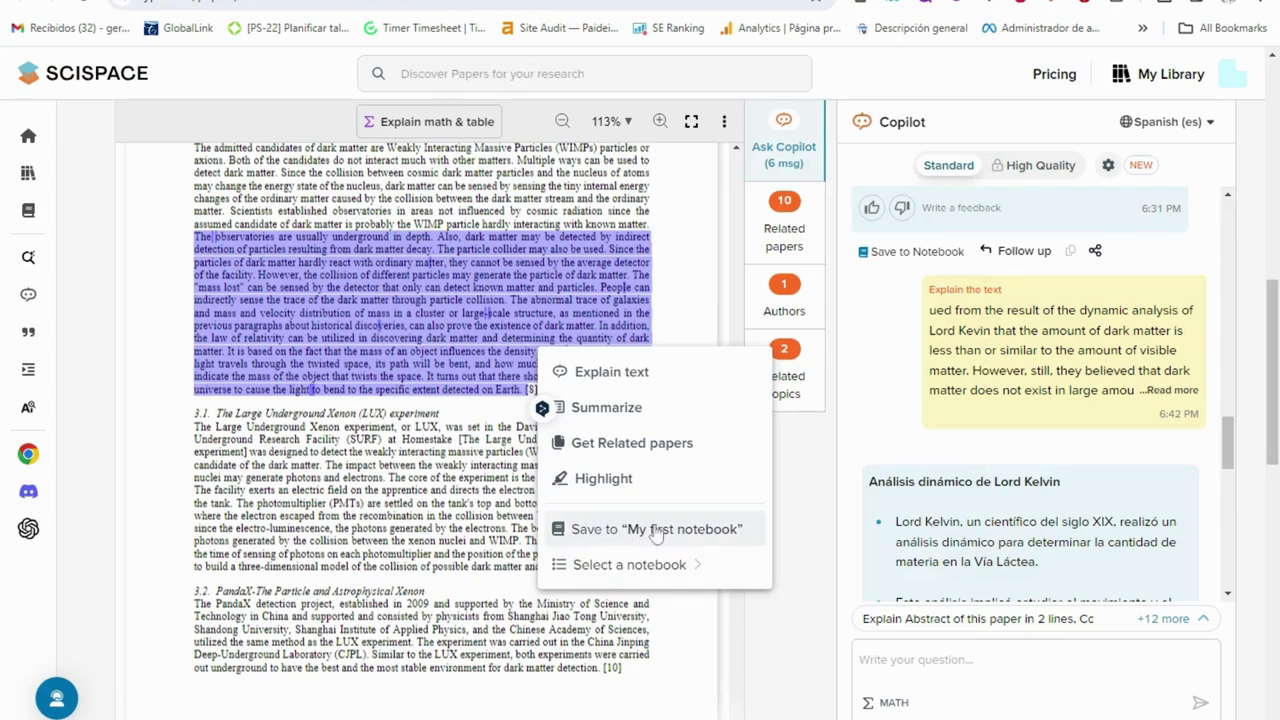
click(656, 529)
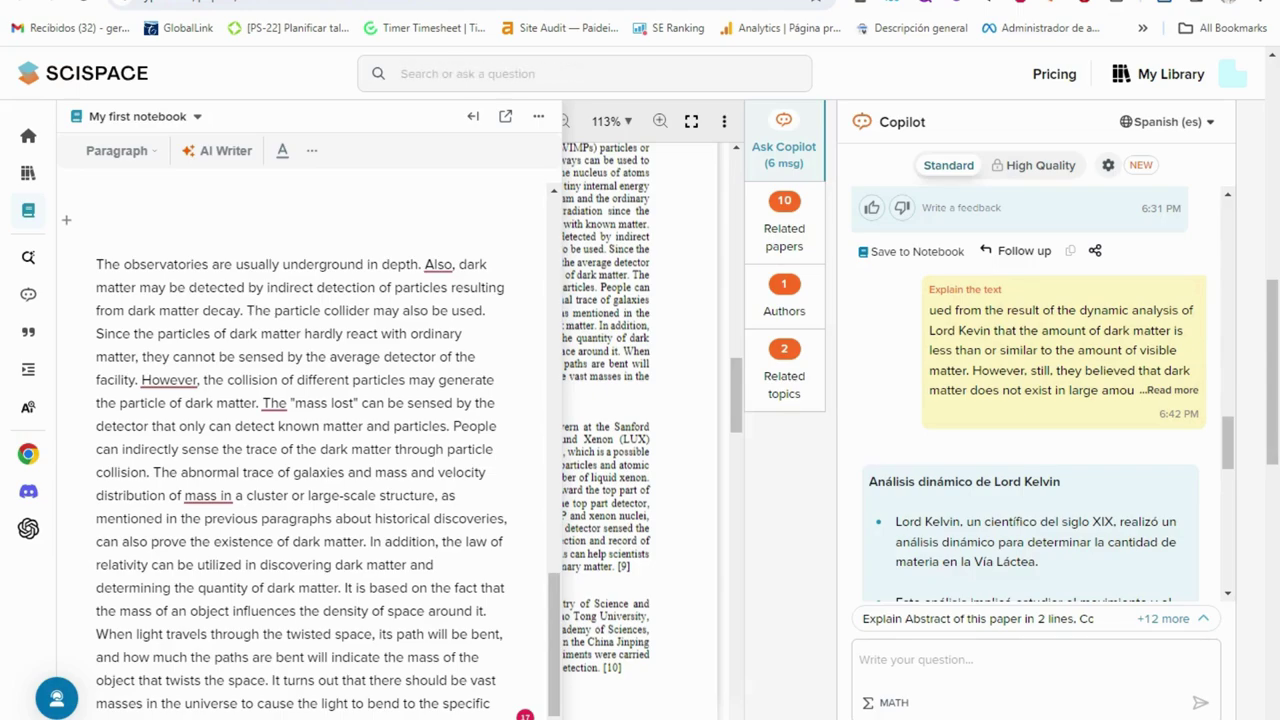
- View the notebook's paragraph style options and the AI Writer for the saved passage
click(148, 160)
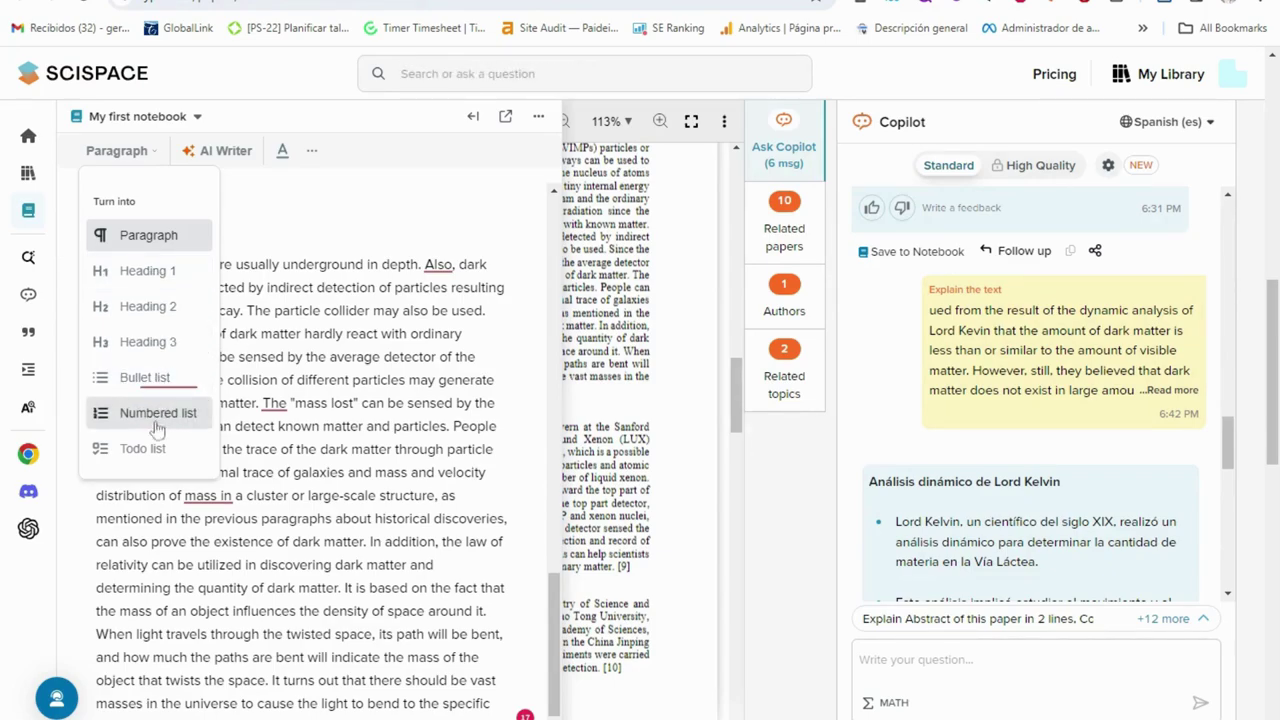
click(288, 333)
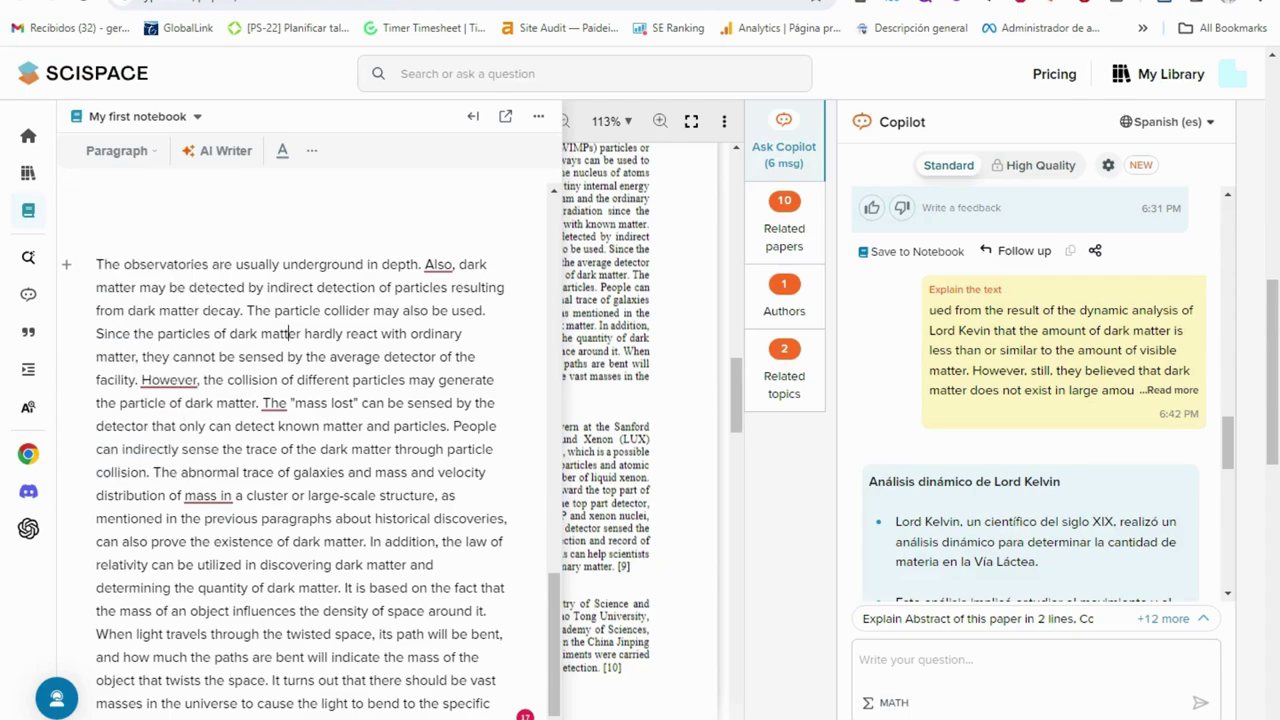
click(214, 152)
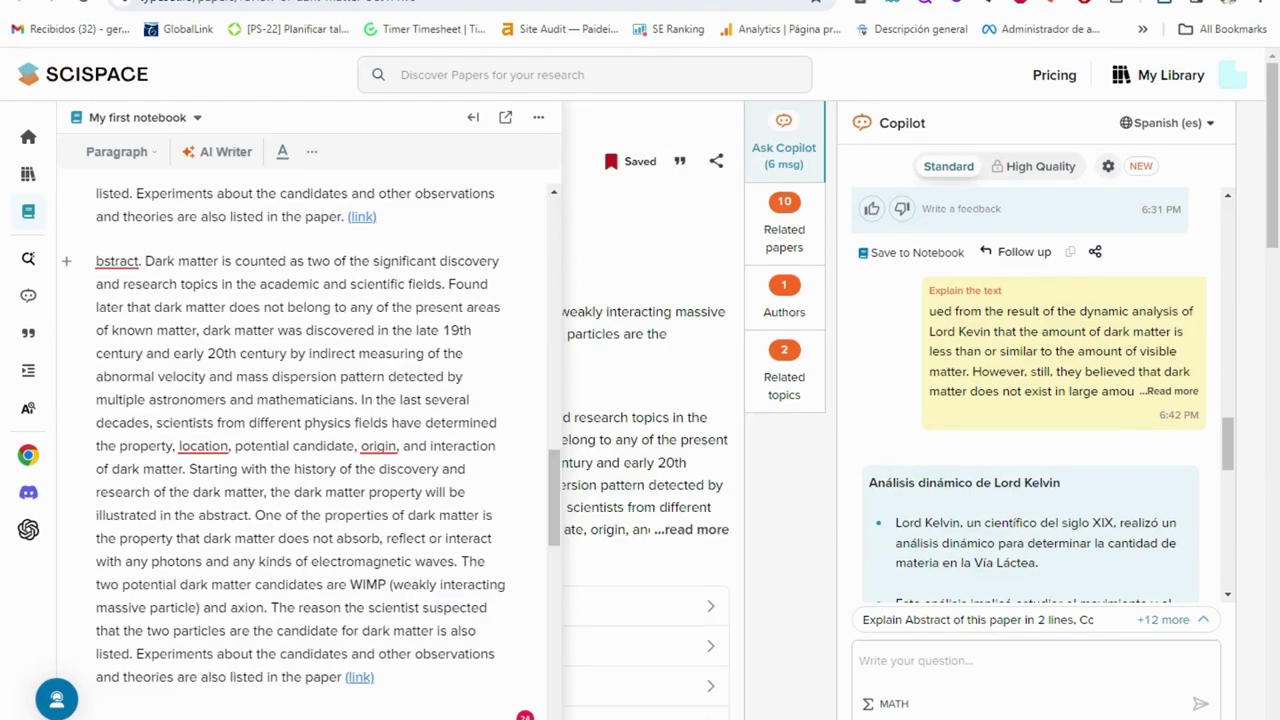
- Have the AI Writer generate an introduction from the page, placed after "bstract." in the notebook's saved abstract passage
click(205, 155)
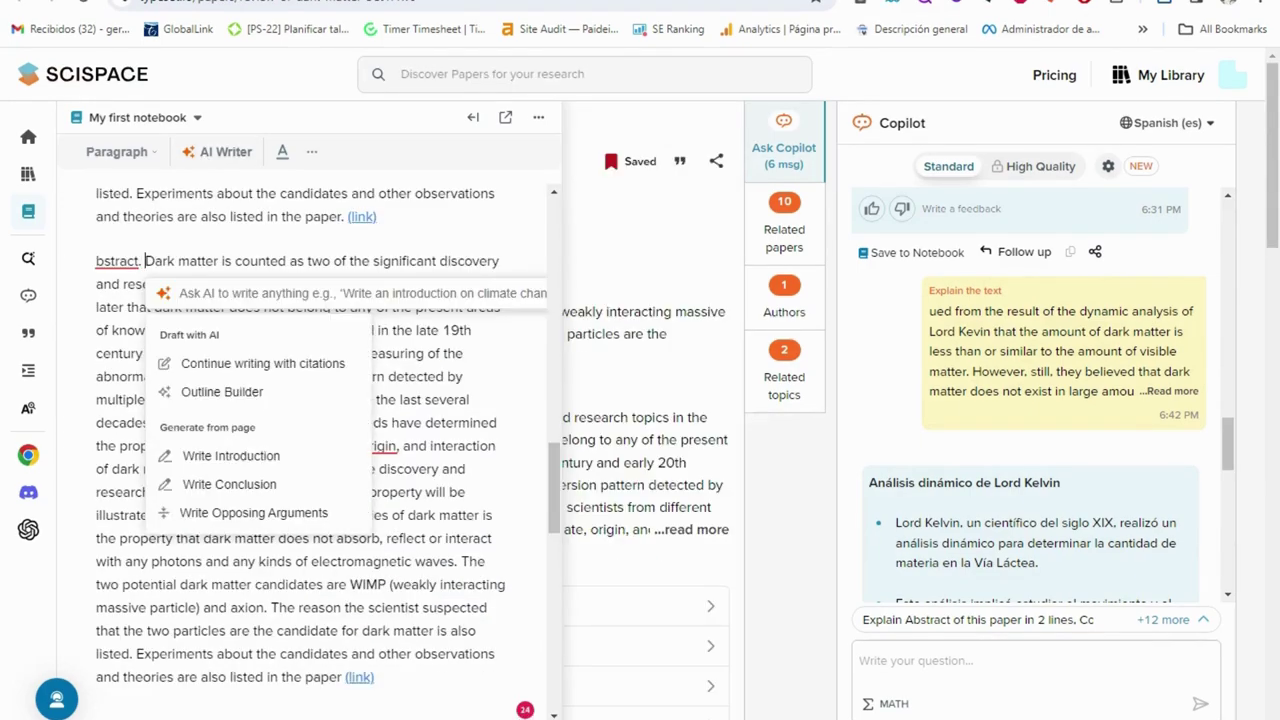
click(199, 459)
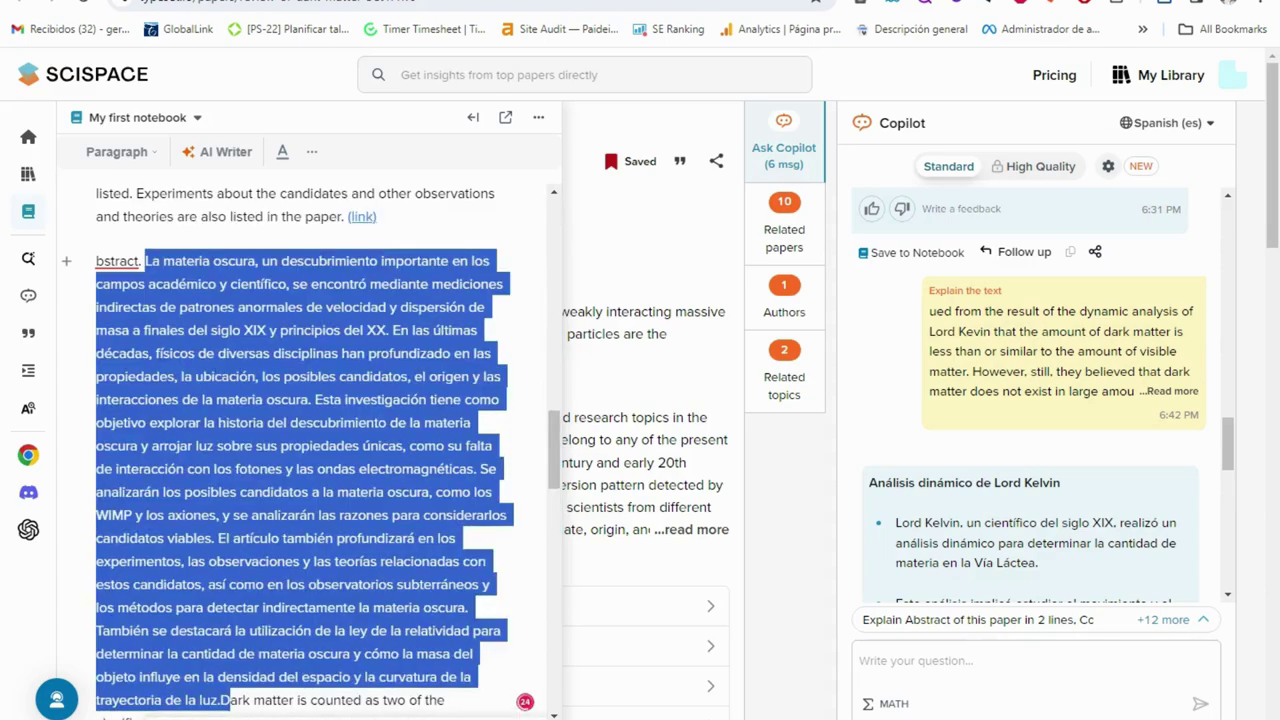
click(201, 264)
scroll(201, 264, down, 1)
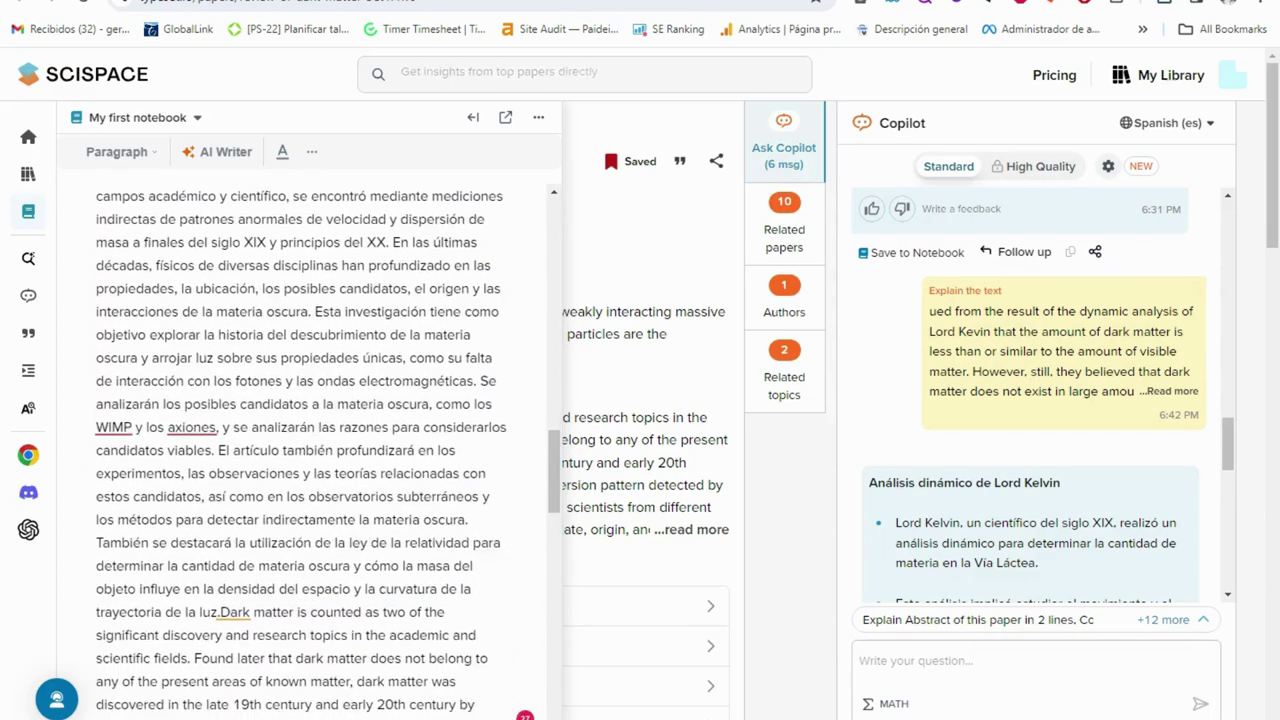
scroll(201, 264, up, 1)
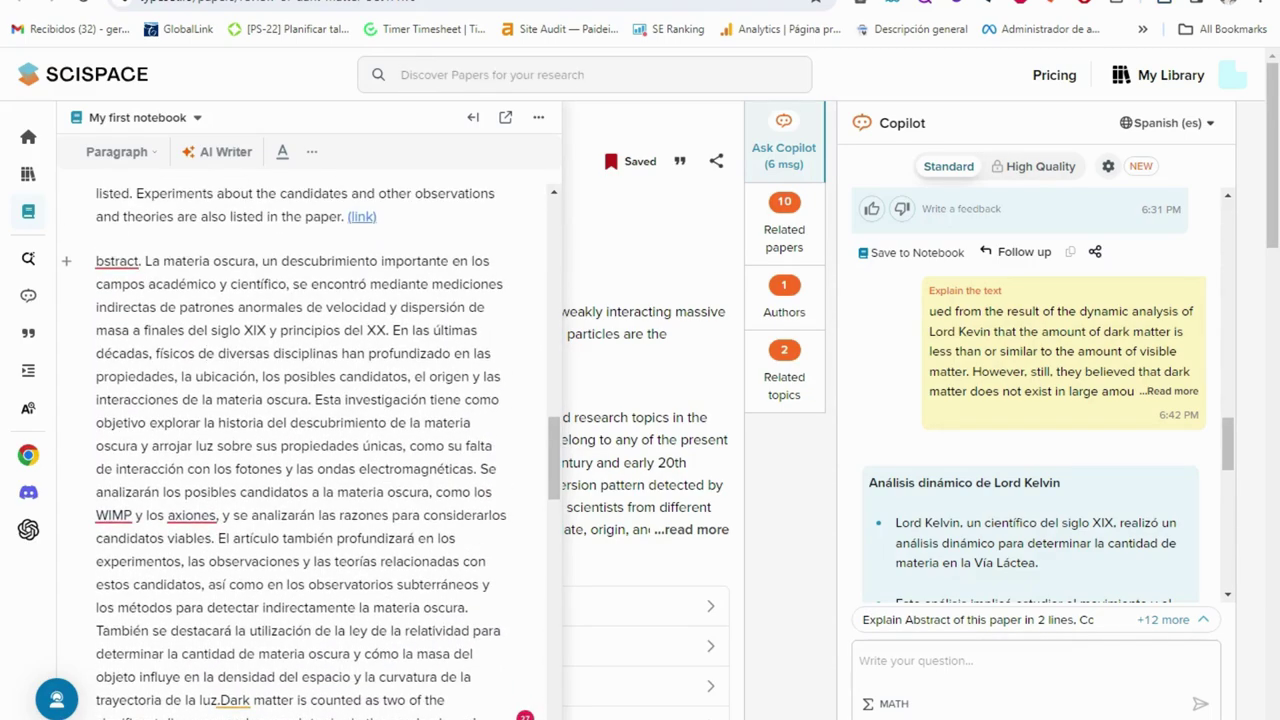
drag(145, 261, 310, 677)
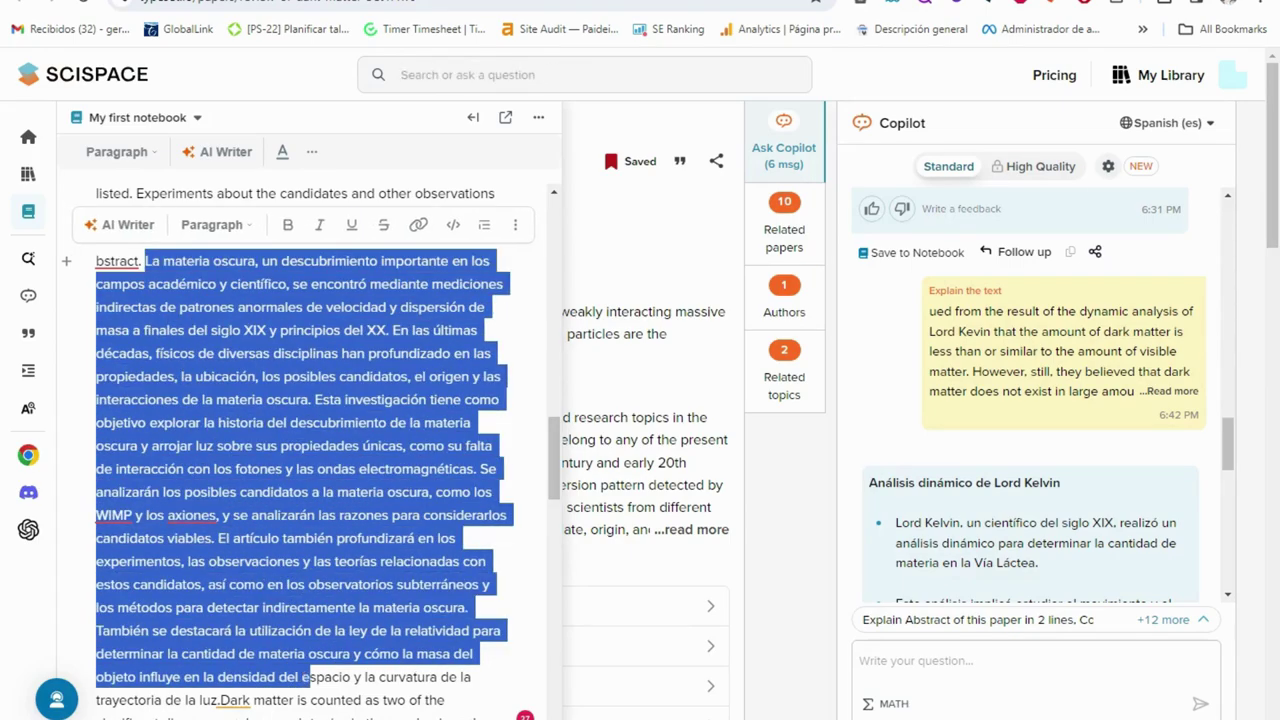
click(312, 561)
- Make the words "and any" bold, italic and underlined in the English abstract passage above the generated introduction
scroll(312, 400, up, 2)
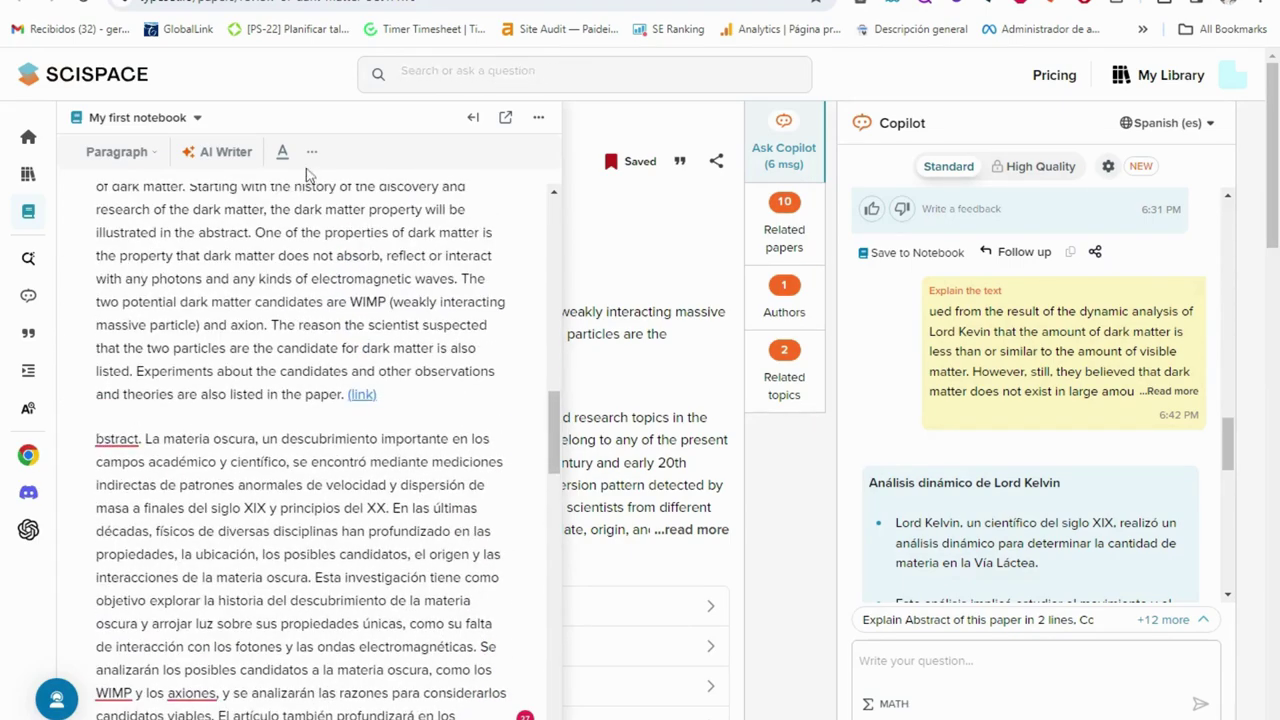
click(312, 157)
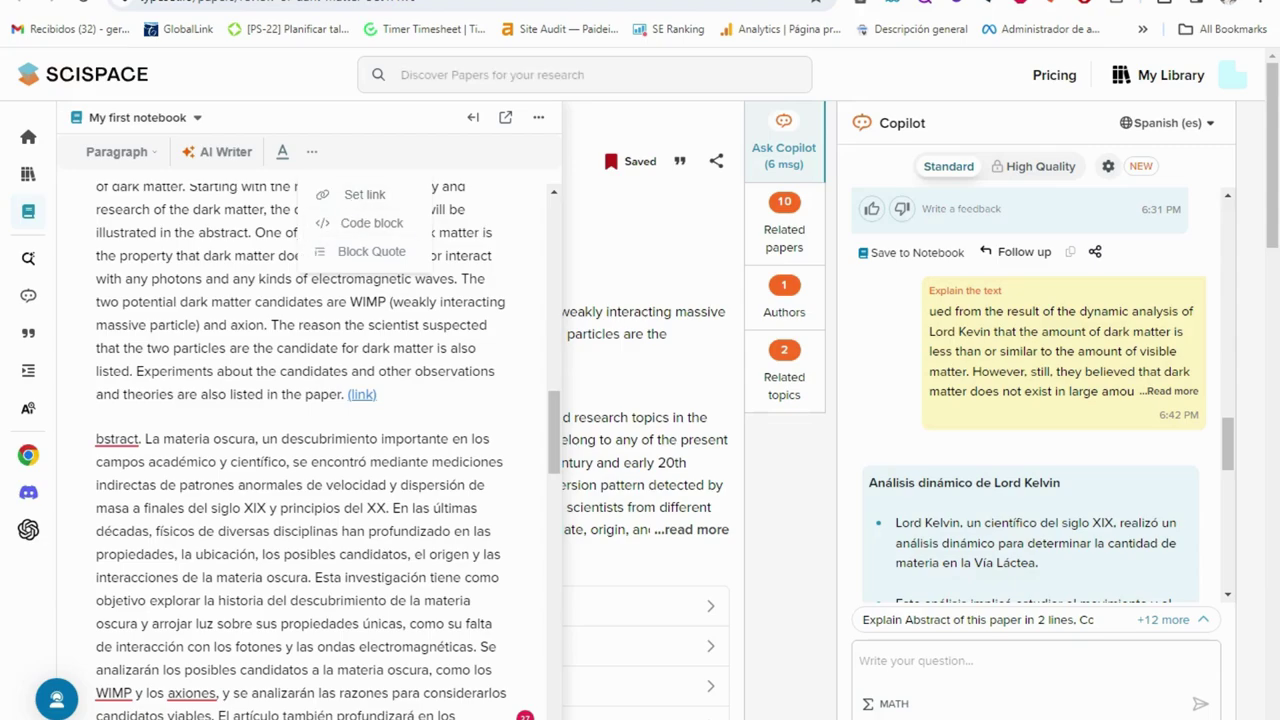
mouse_move(281, 152)
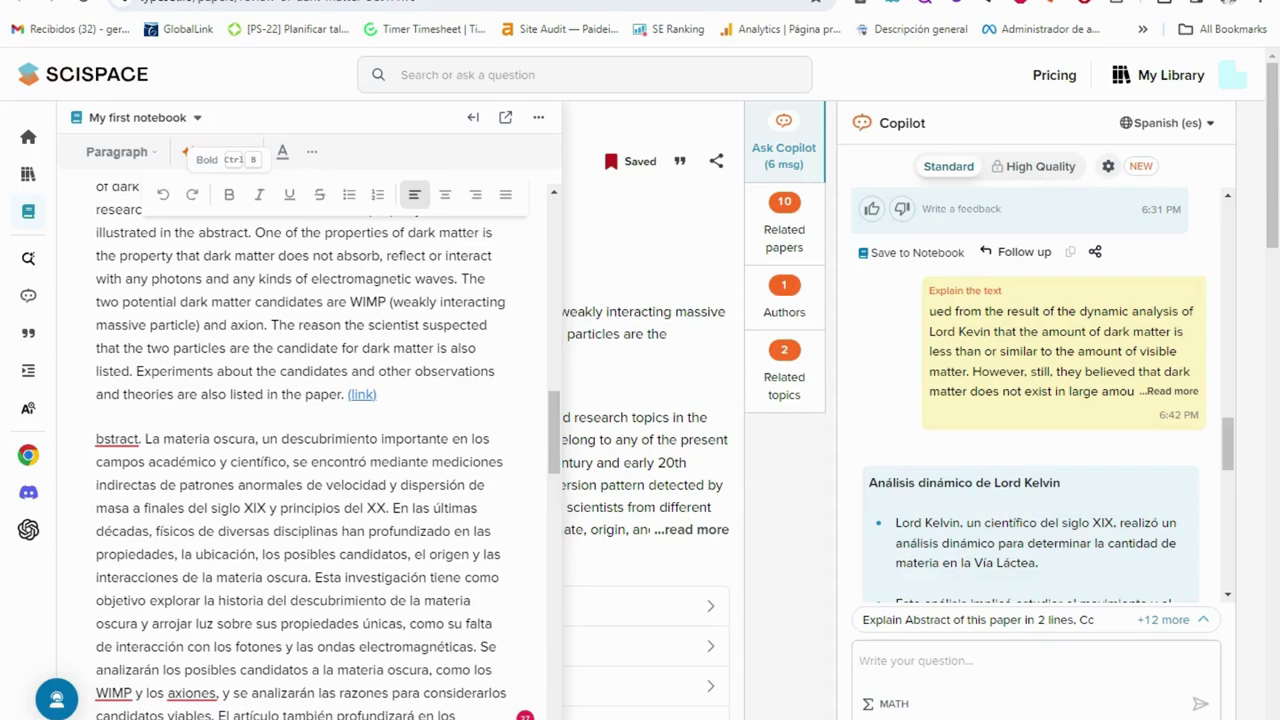
drag(203, 279, 248, 279)
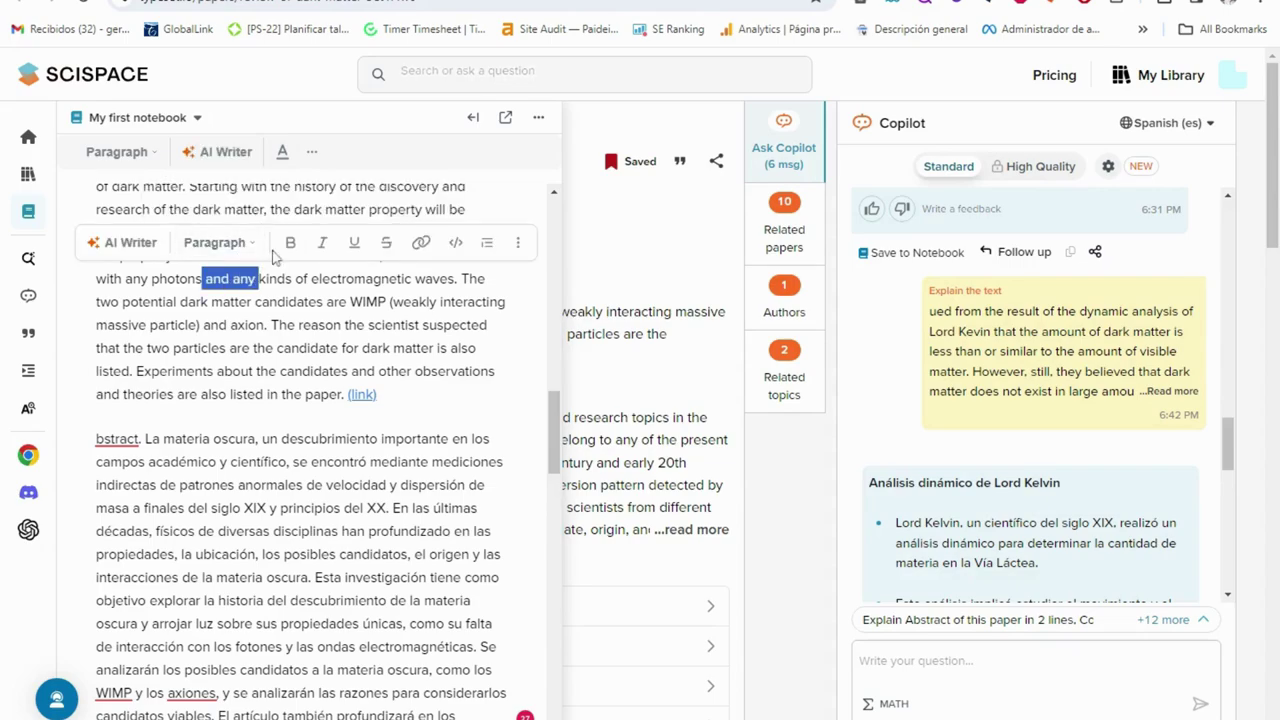
click(291, 245)
click(323, 245)
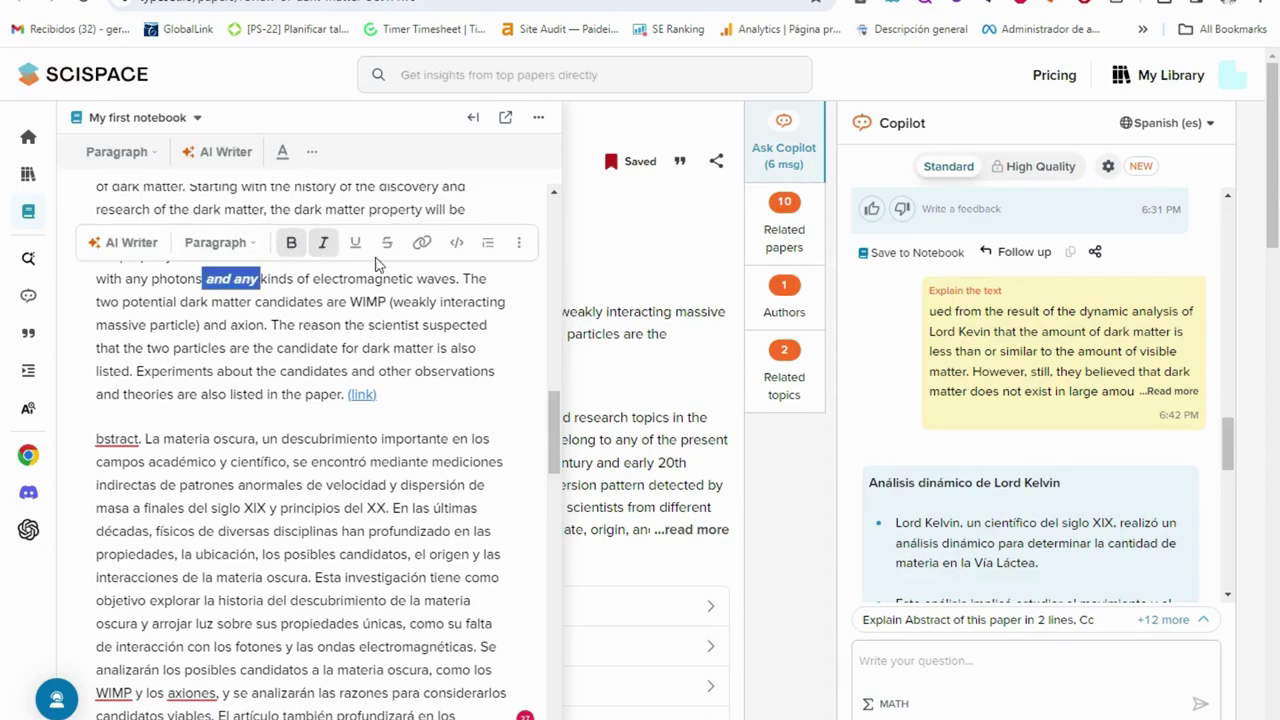
click(357, 249)
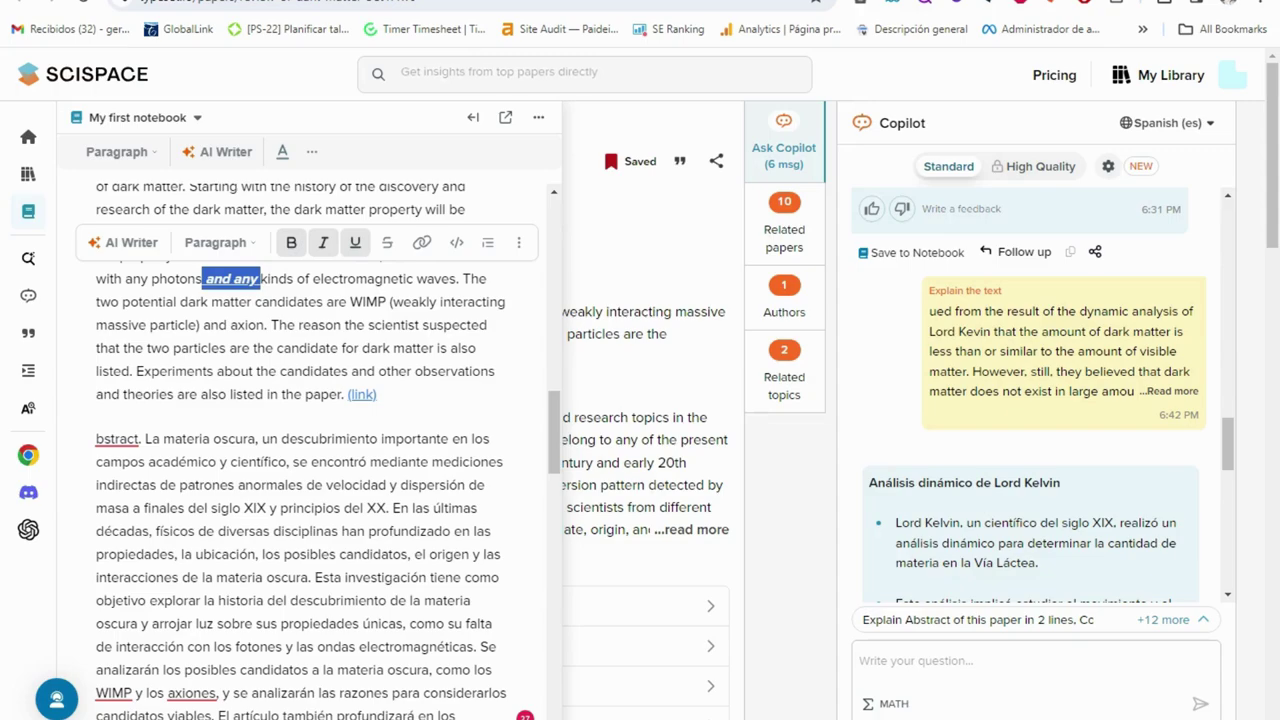
click(246, 325)
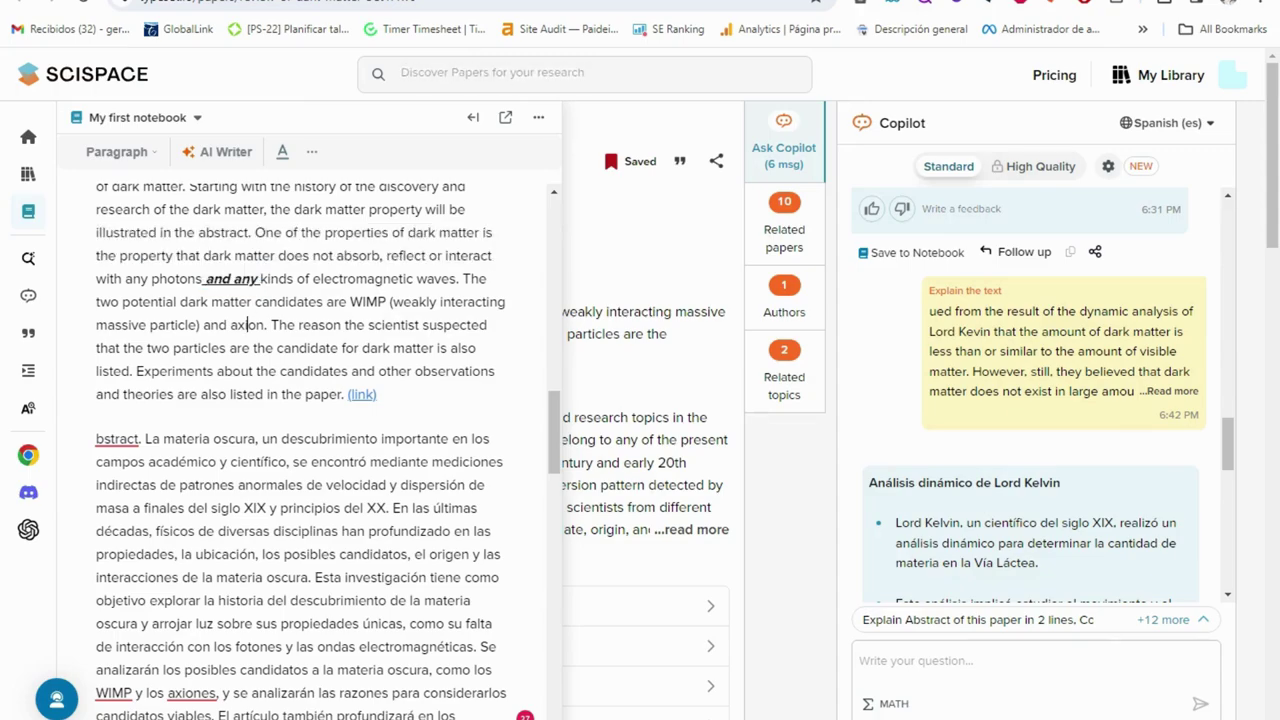
- Review the generated Spanish introduction in the notebook and return to the Review Of Dark Matter paper page
scroll(300, 450, down, 3)
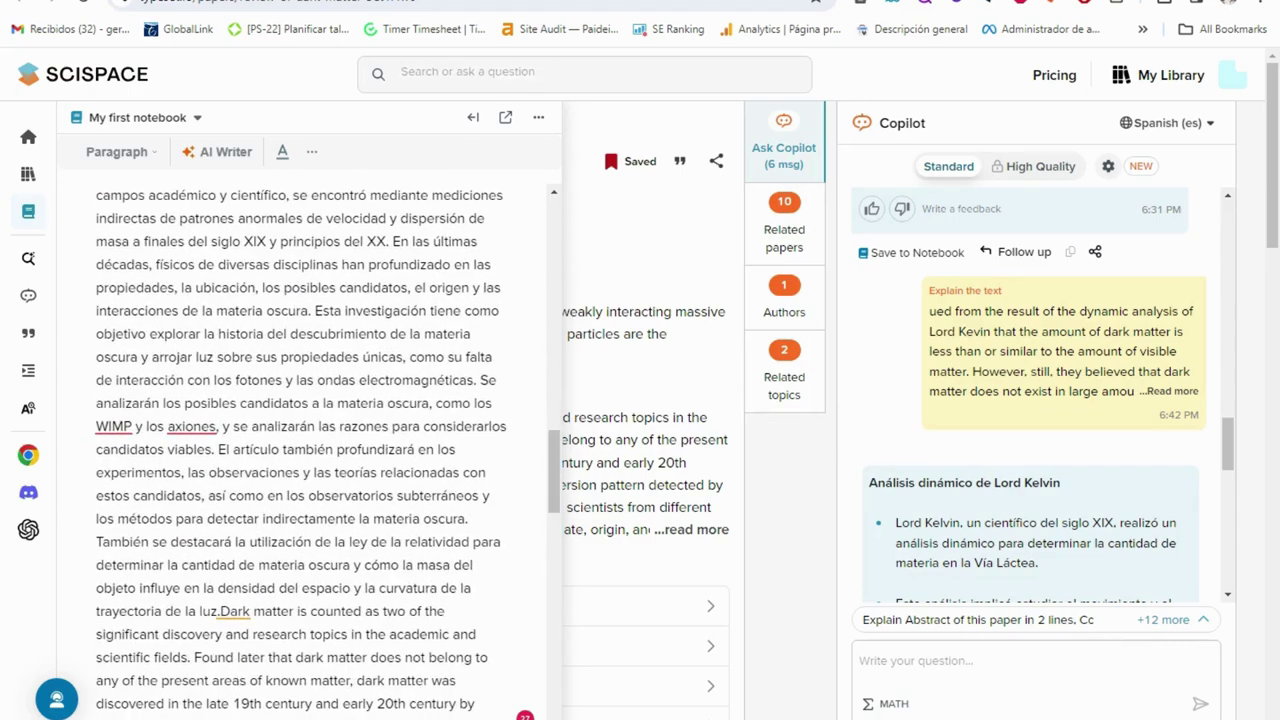
drag(281, 310, 96, 192)
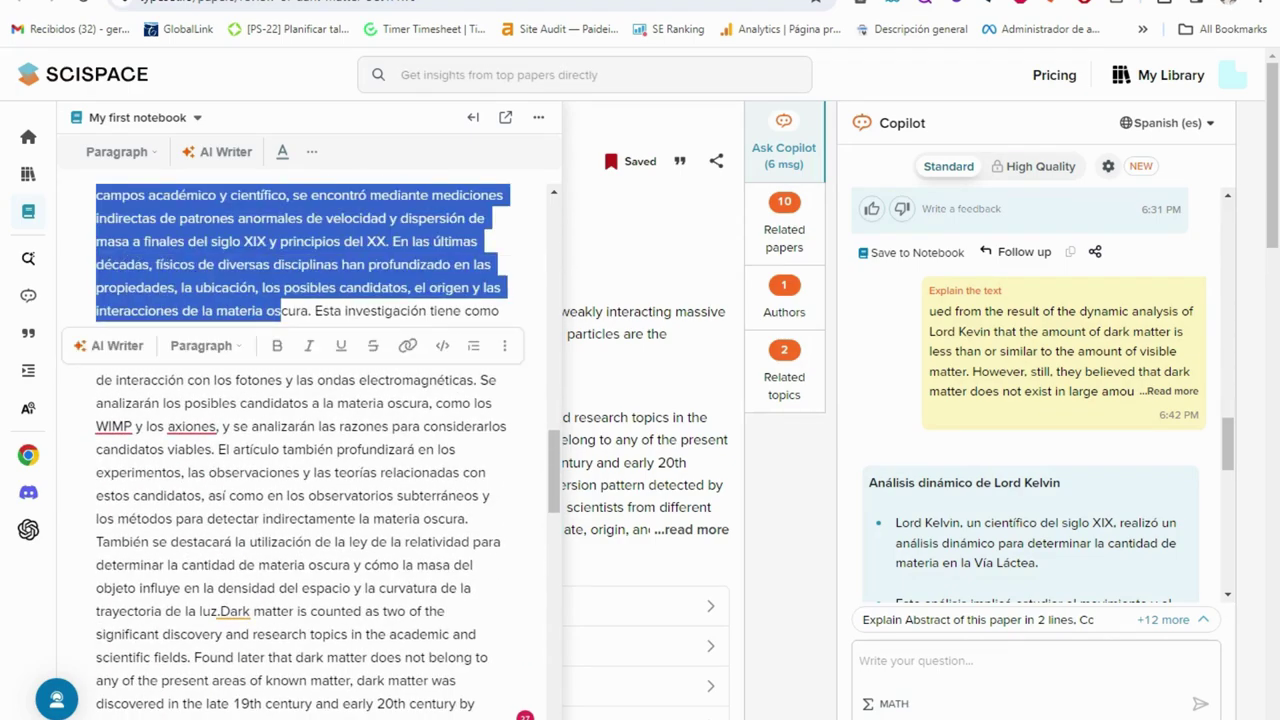
click(611, 158)
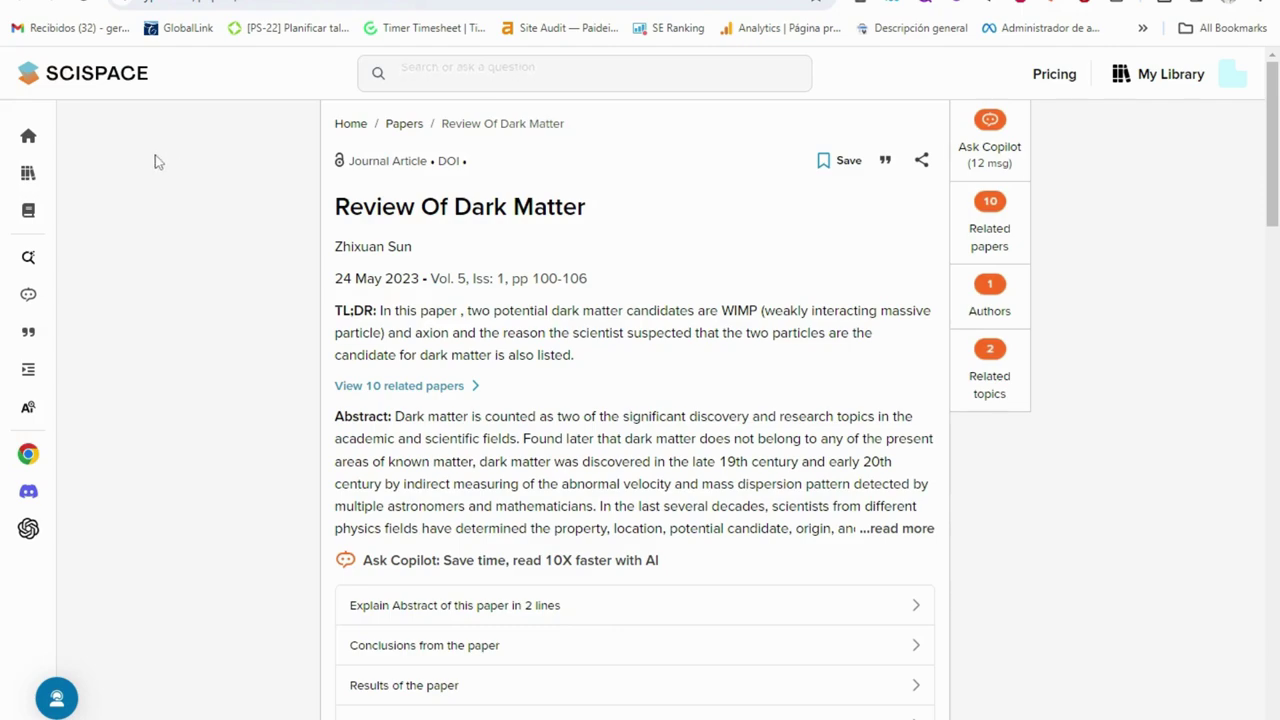
- View the home page with its research tools and the files in the library
mouse_move(185, 93)
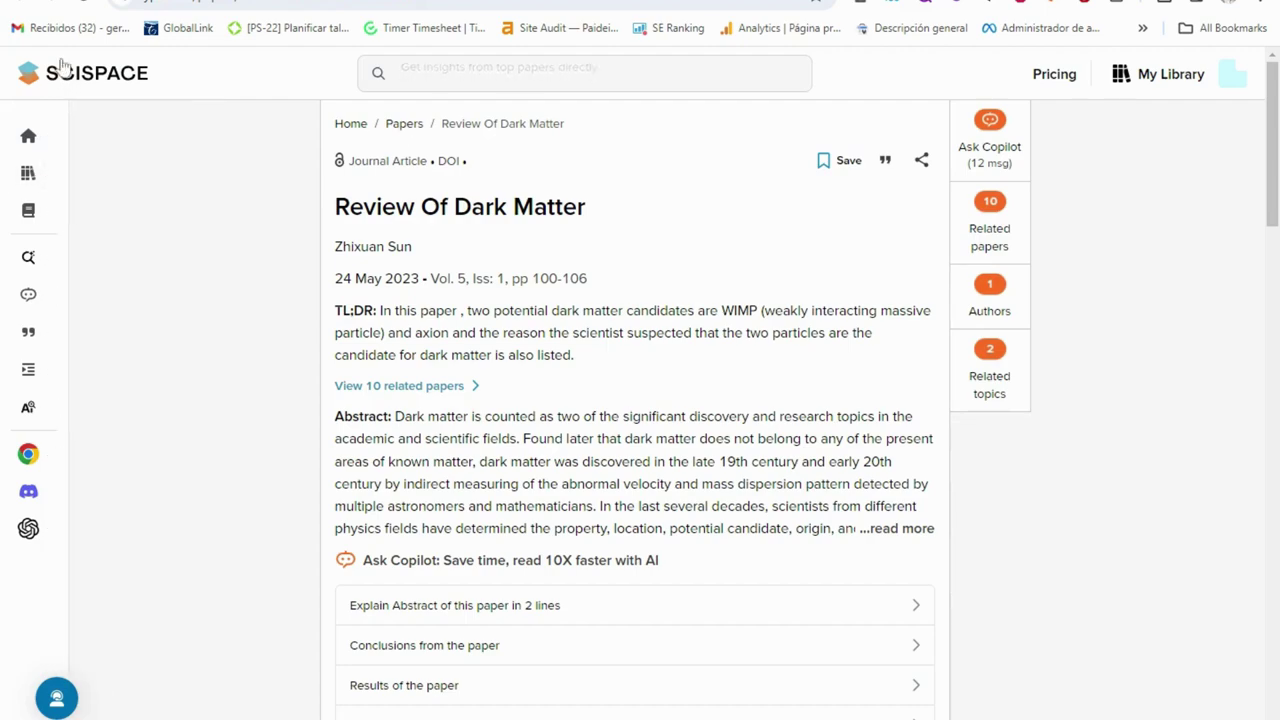
mouse_move(44, 148)
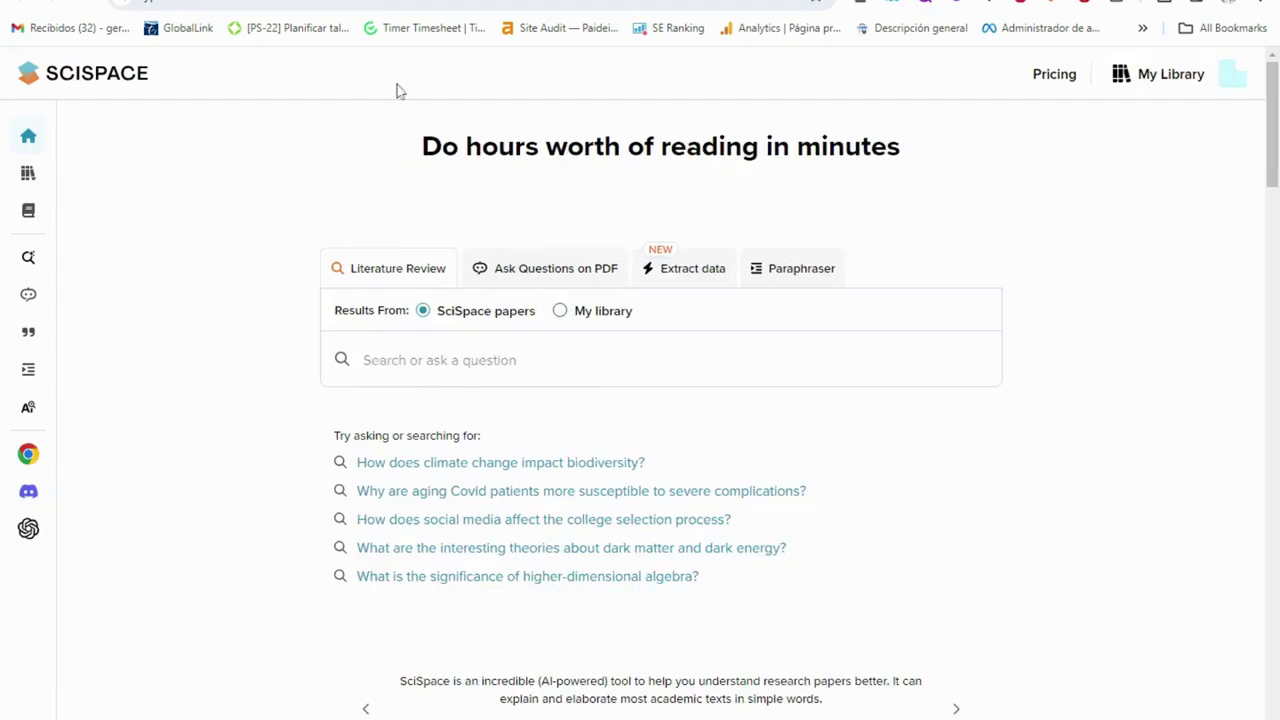
mouse_move(45, 172)
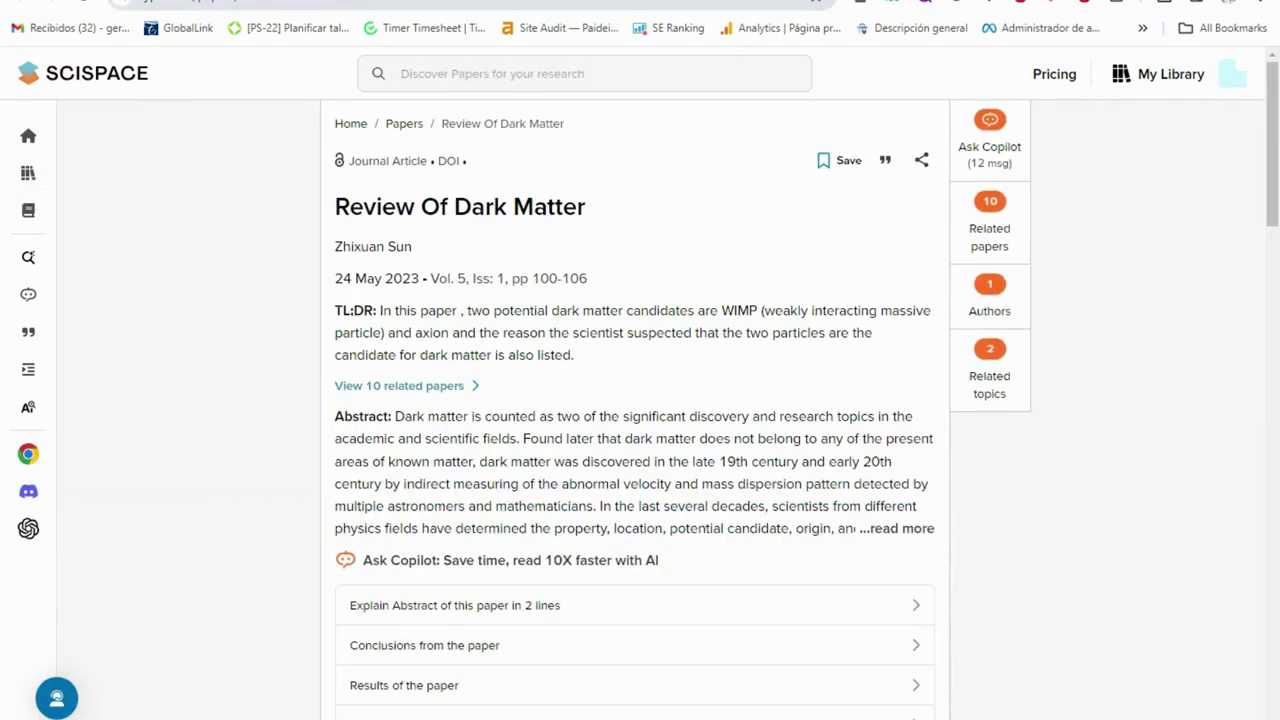
key(Return)
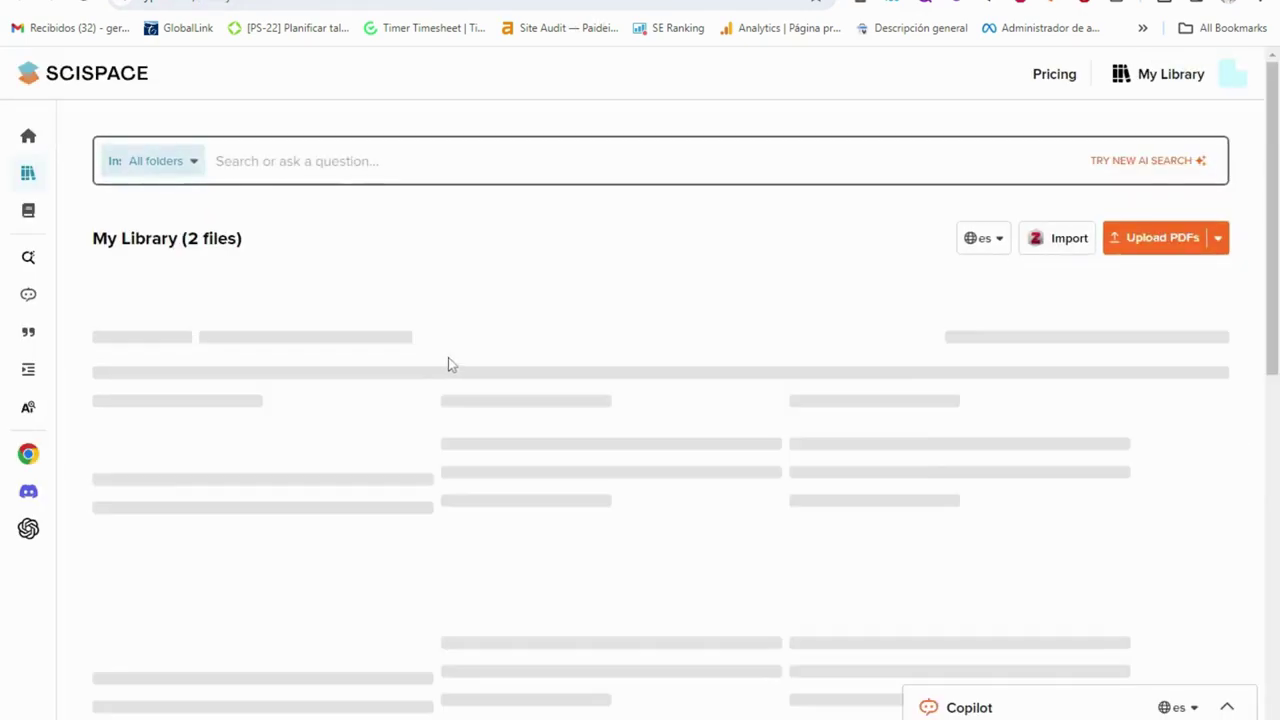
scroll(418, 357, down, 1)
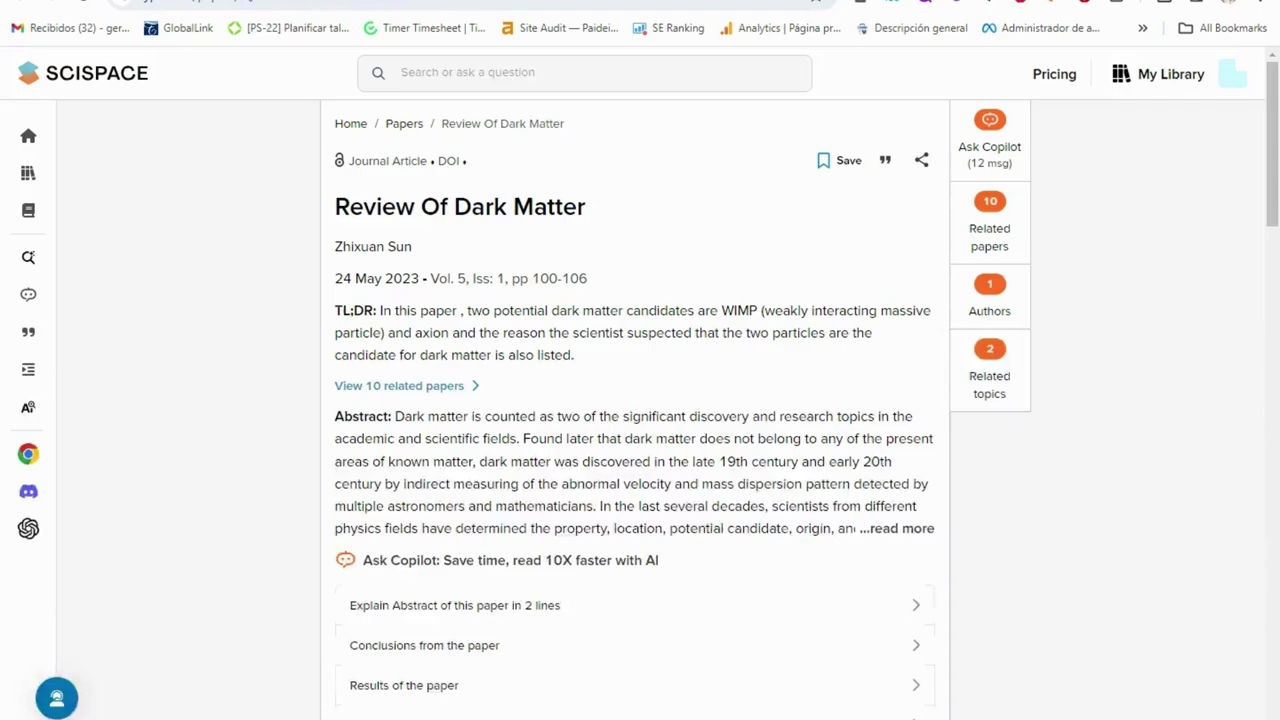
- Open "My first notebook" beside the paper and read through its passages
mouse_move(58, 220)
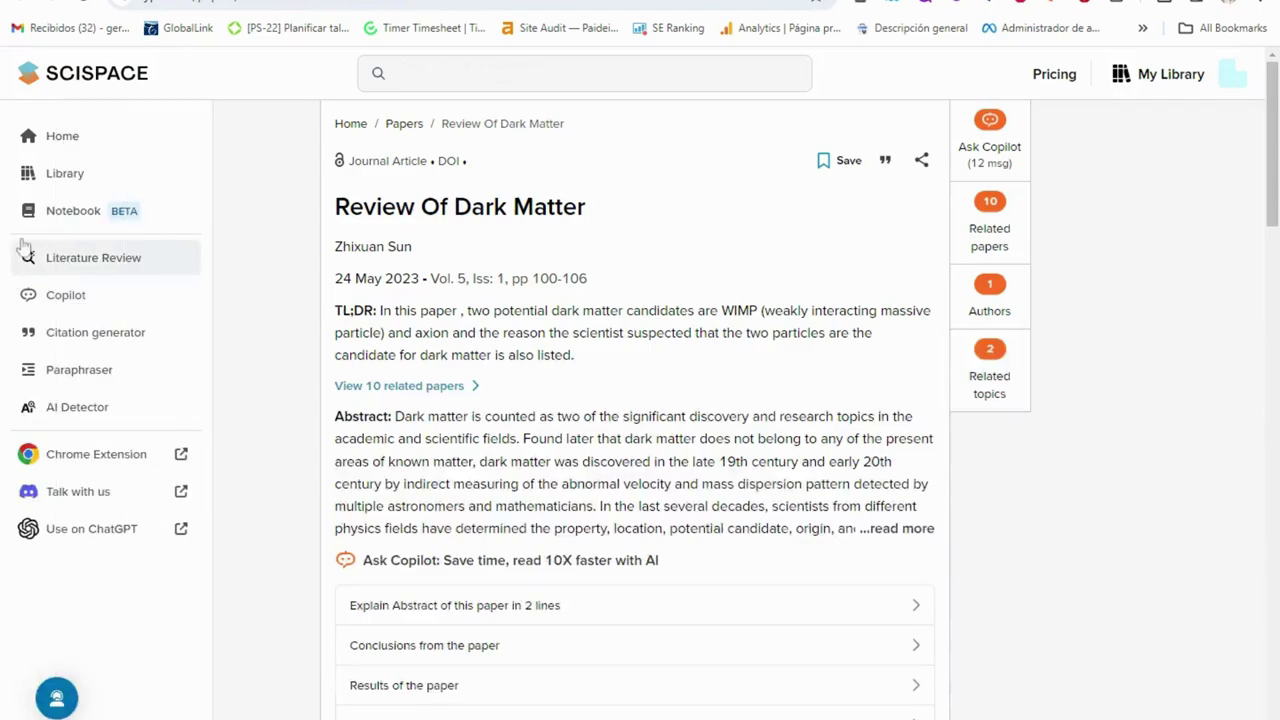
click(58, 218)
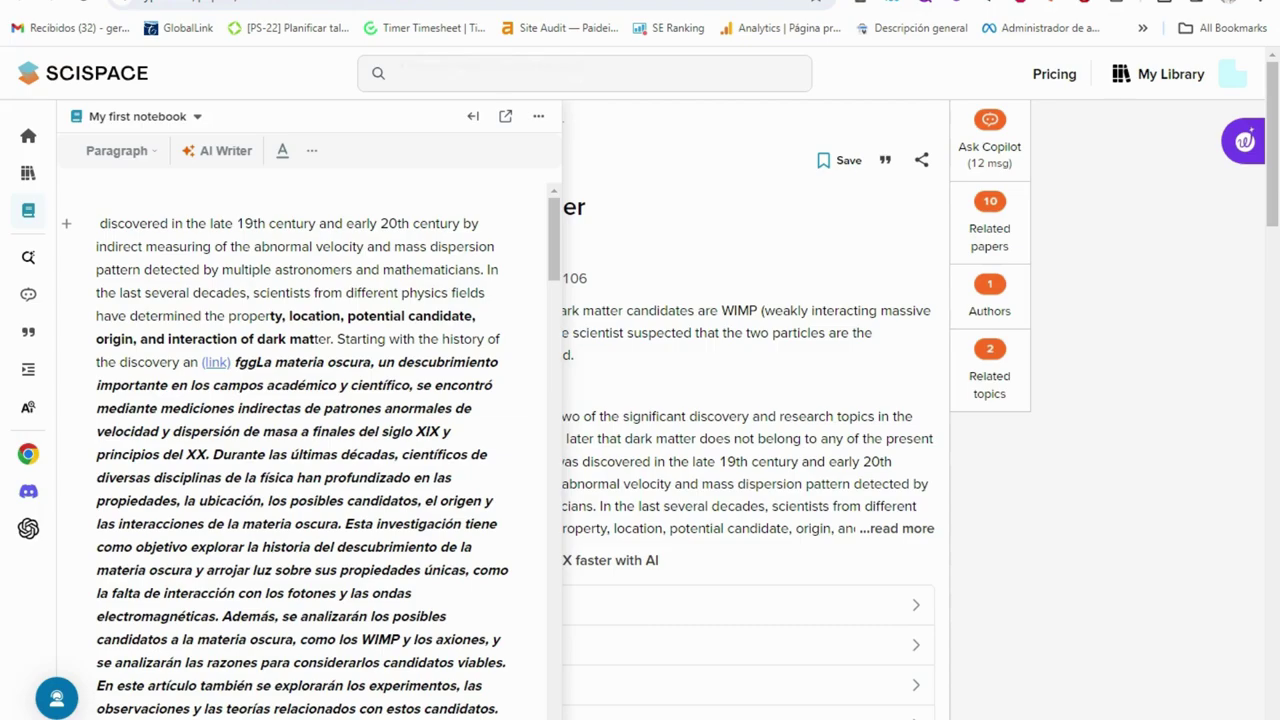
scroll(300, 450, down, 1)
scroll(300, 450, down, 4)
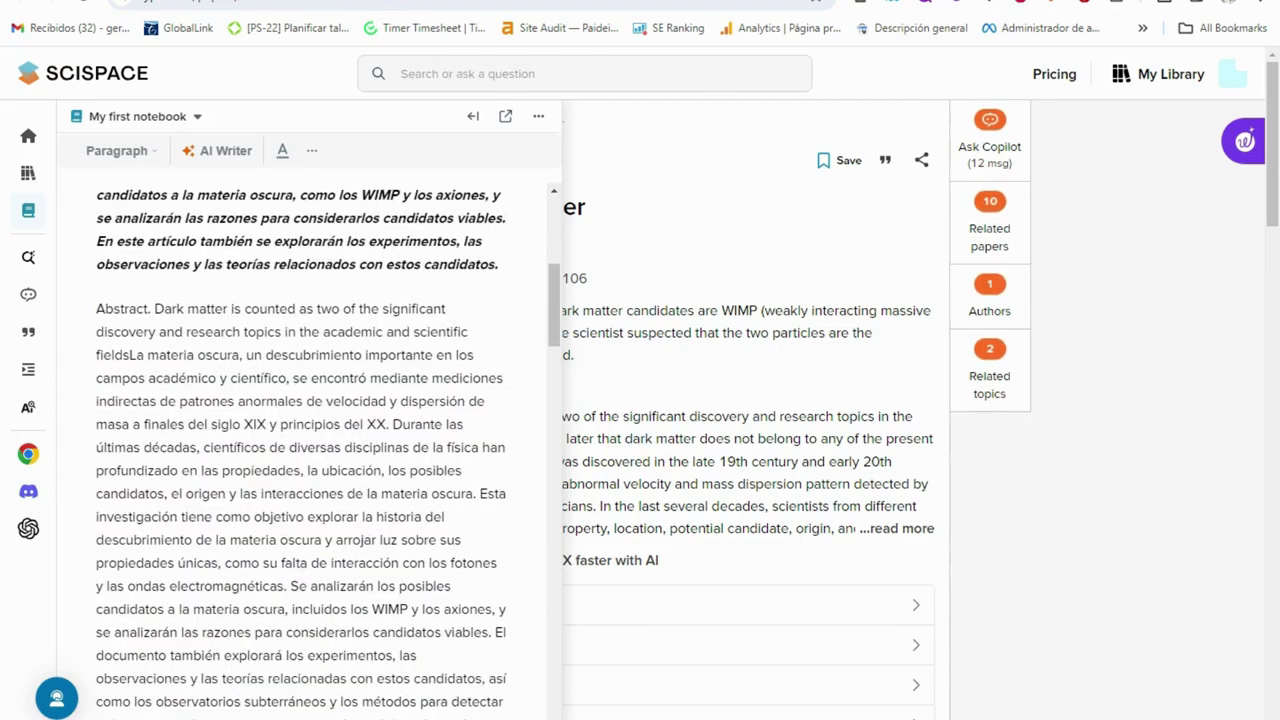
scroll(300, 450, down, 5)
scroll(300, 450, up, 2)
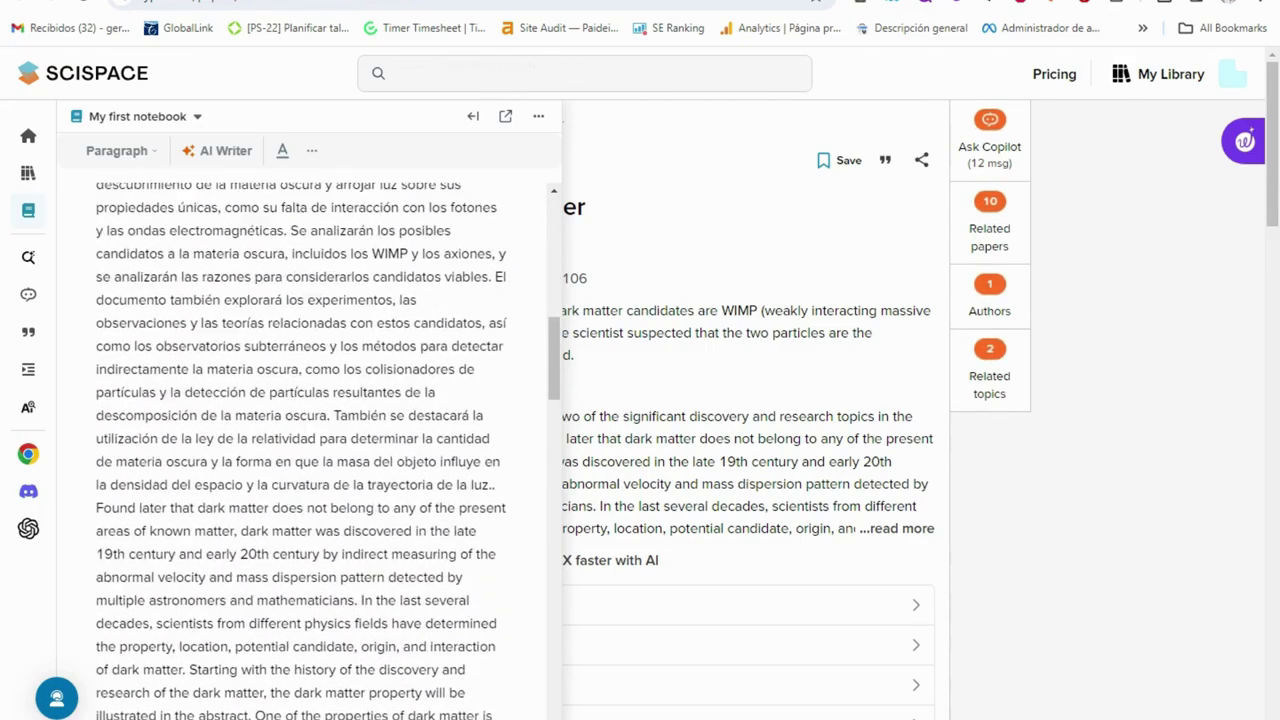
- Upload Dialnet-LaInvestigacionCientifica-8367359.pdf to Copilot and store it in the Prueba1 collection
click(29, 298)
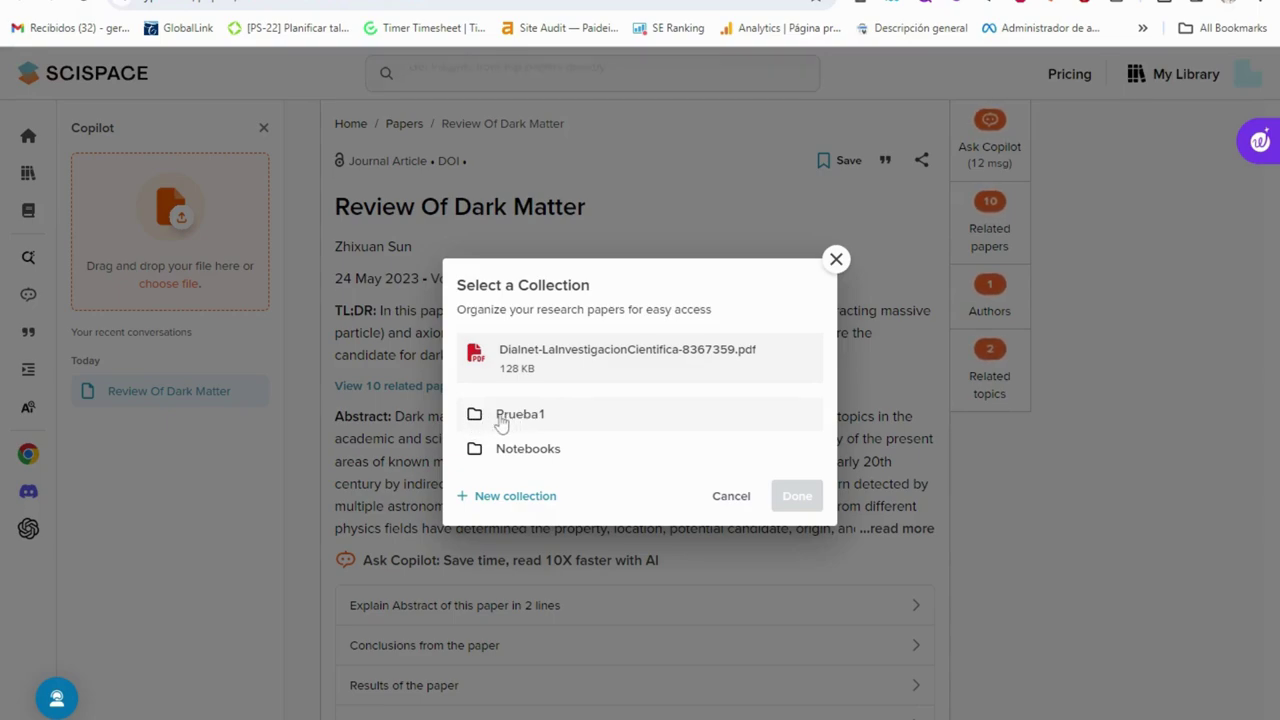
click(499, 421)
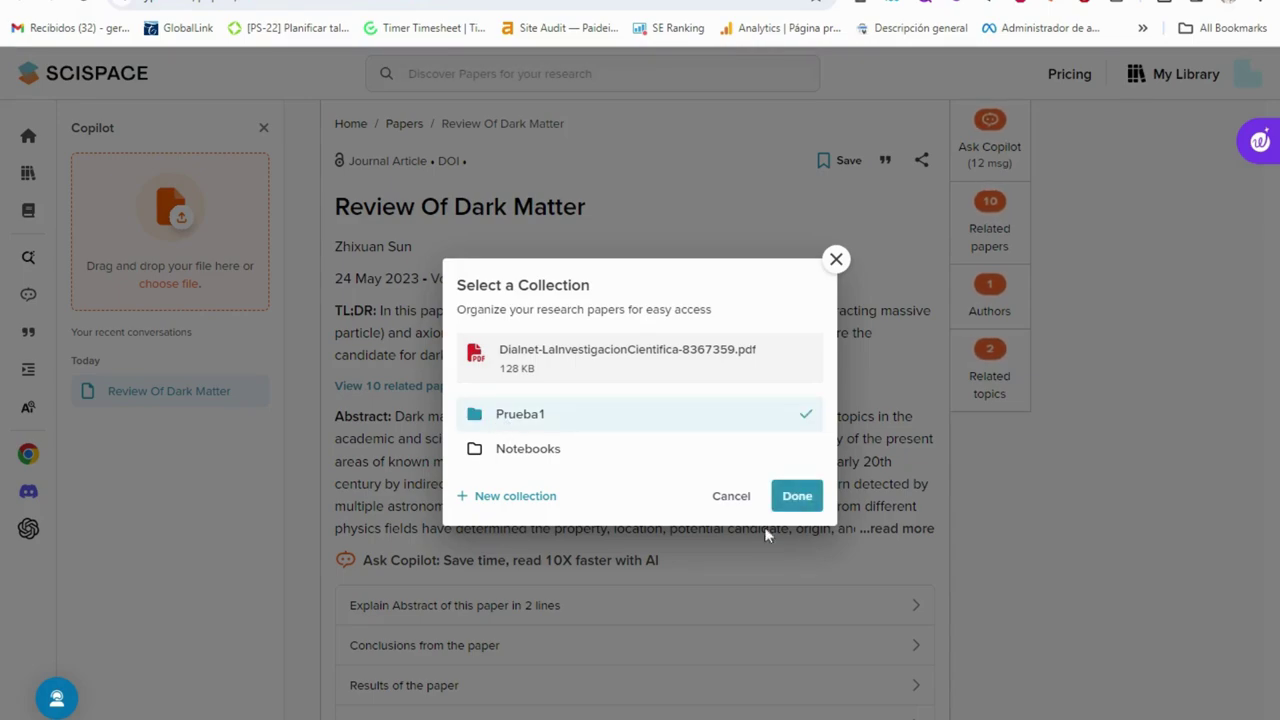
click(788, 498)
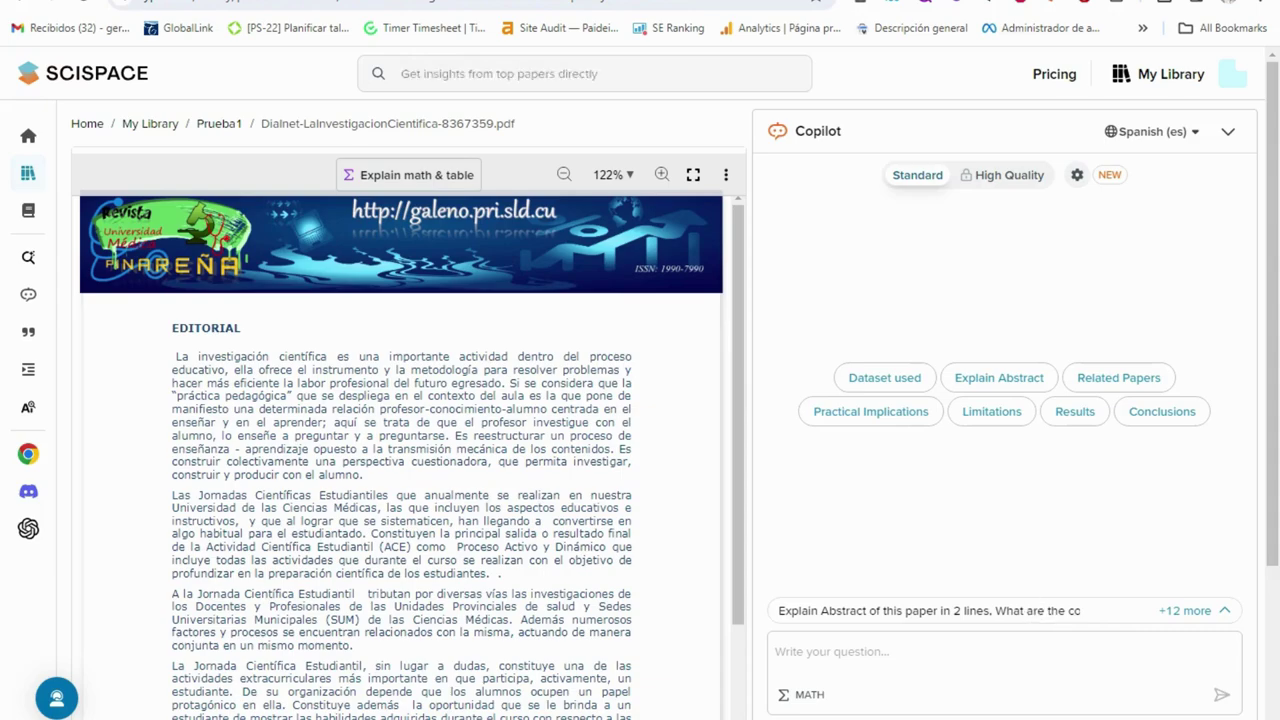
- View Copilot's suggested questions for the uploaded PDF and the actions offered for a selected editorial passage
click(776, 651)
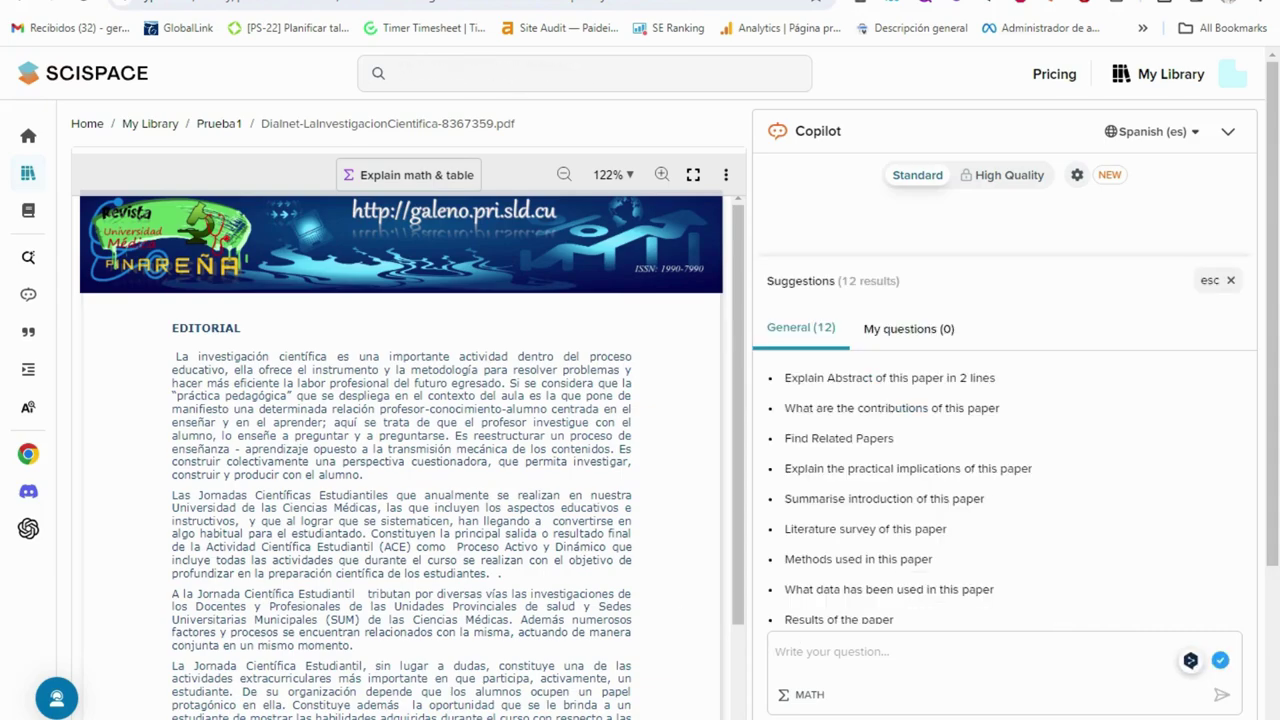
drag(632, 606, 265, 369)
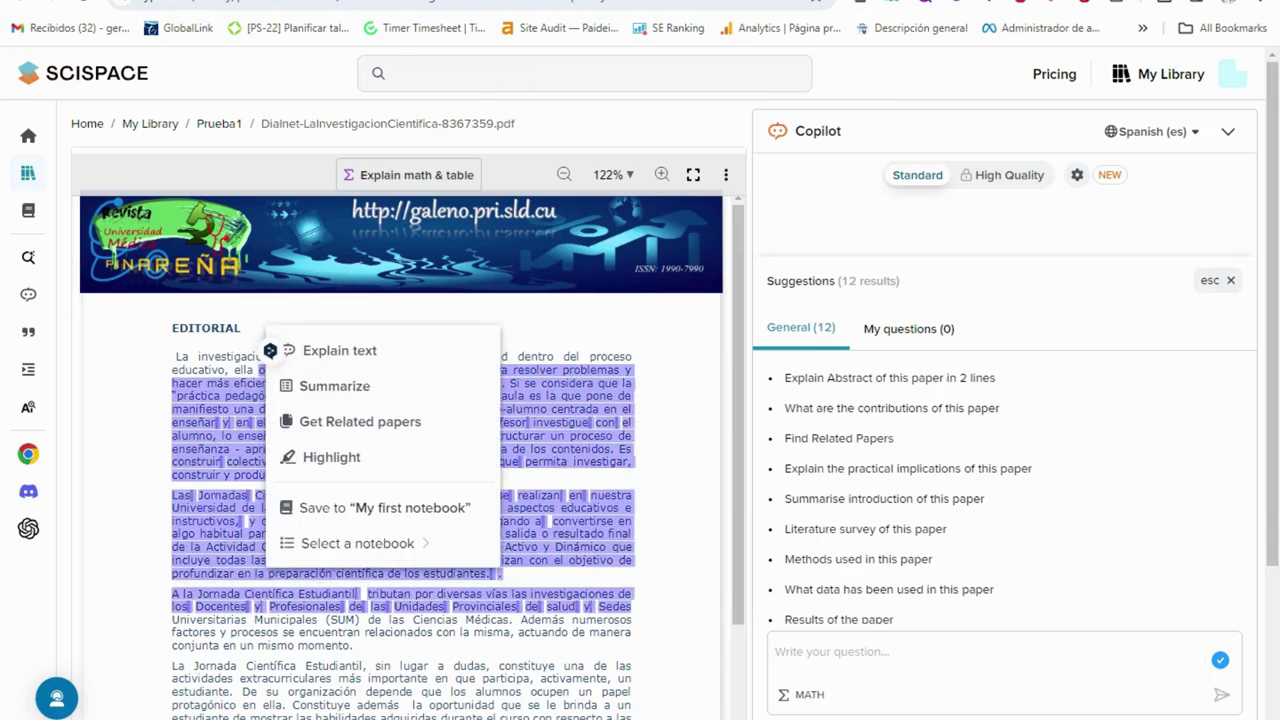
- Generate an APA 7th edition webpage citation for Review Of Dark Matter in the citation generator
click(82, 72)
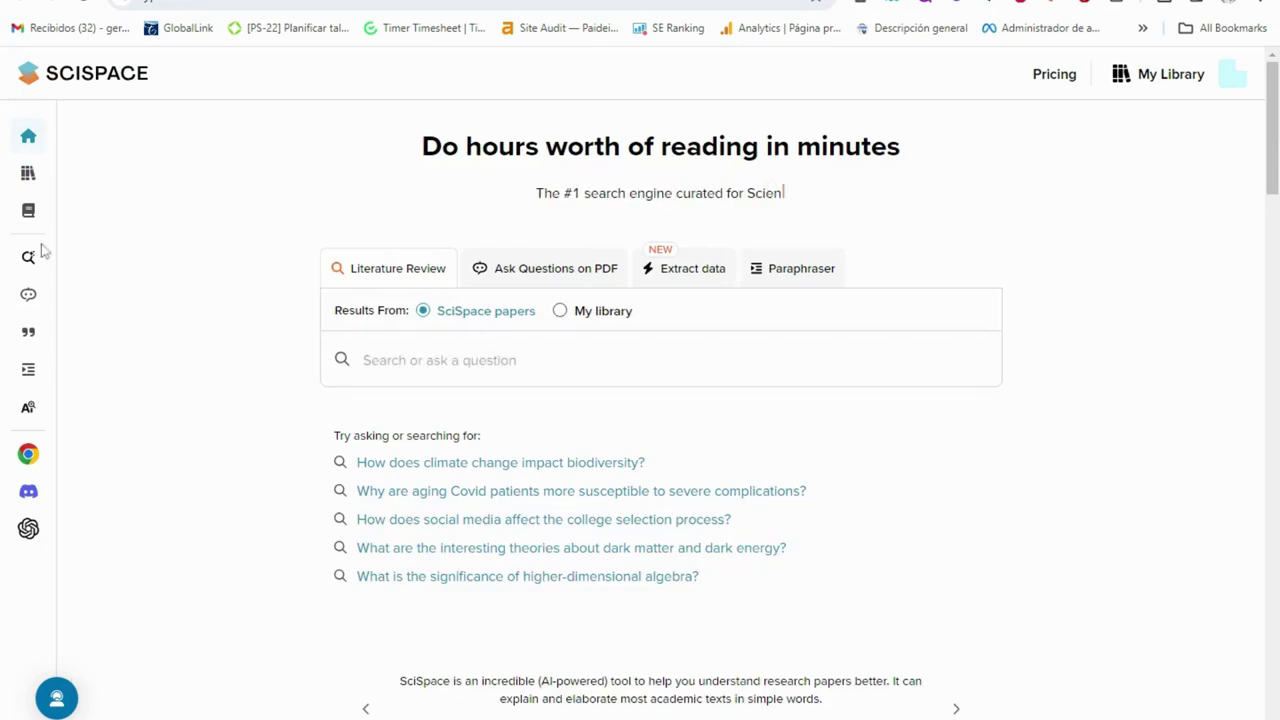
mouse_move(14, 371)
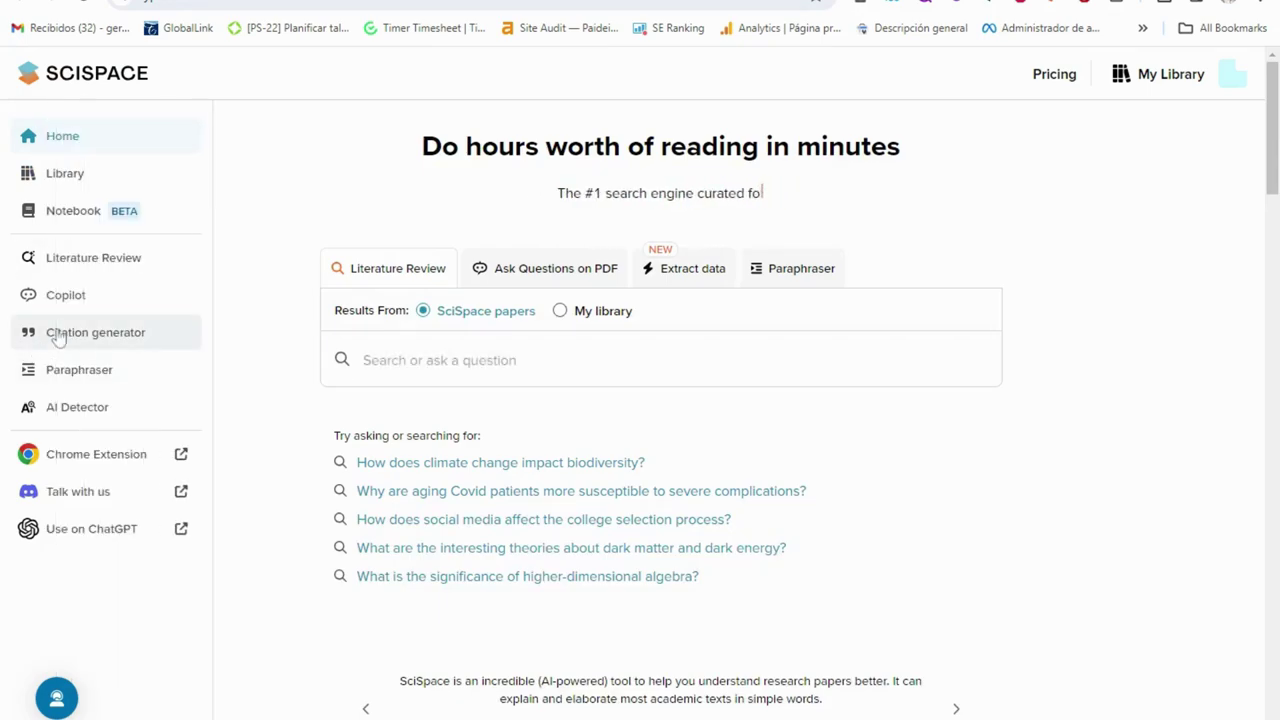
click(135, 338)
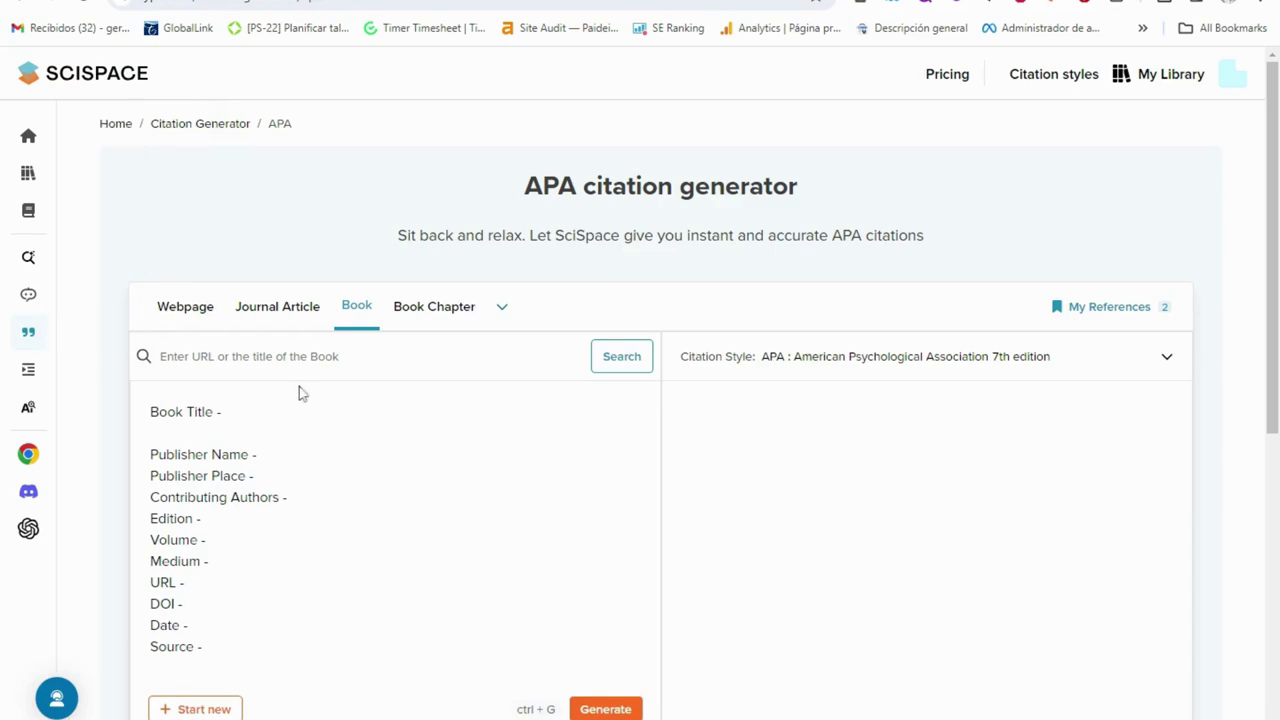
click(199, 314)
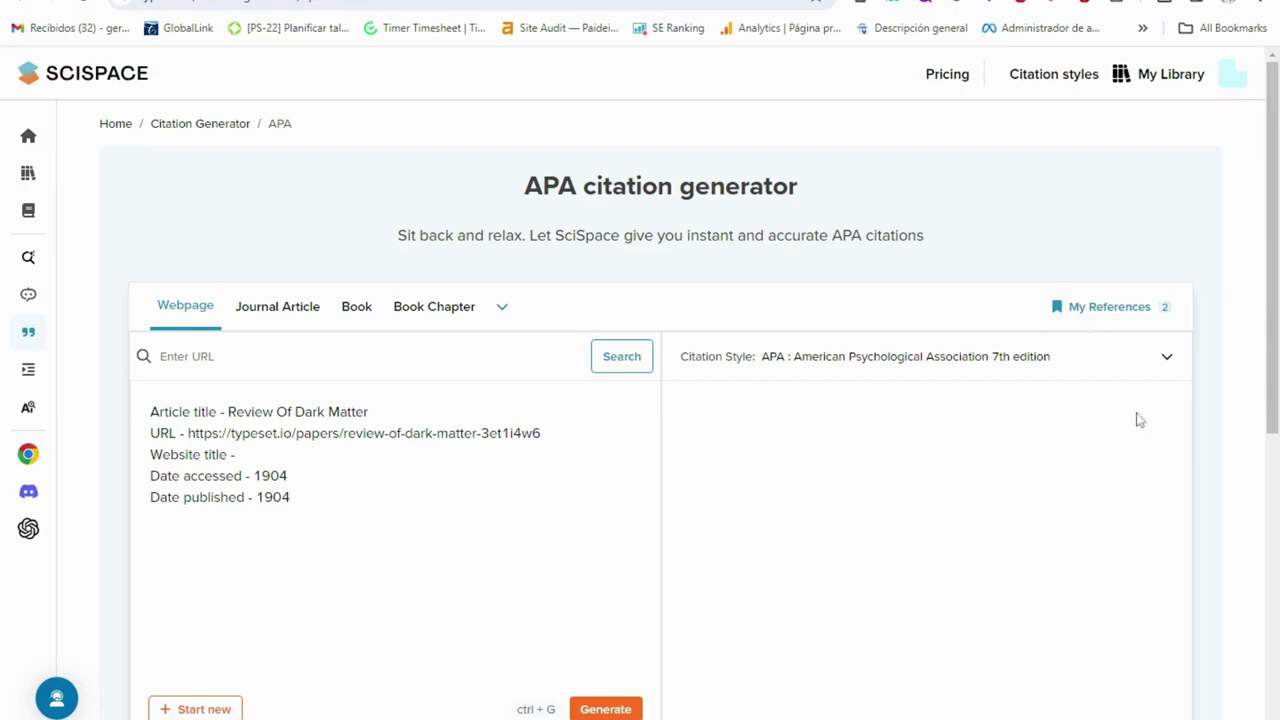
scroll(660, 450, down, 1)
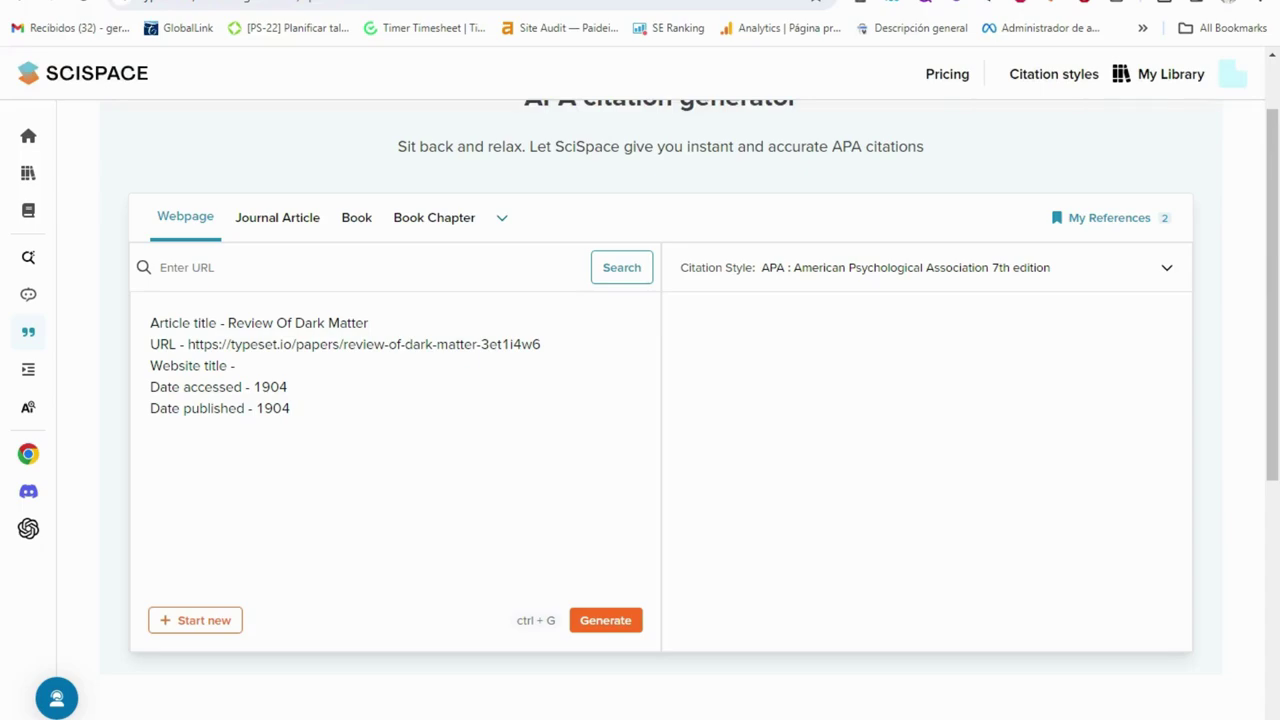
click(584, 622)
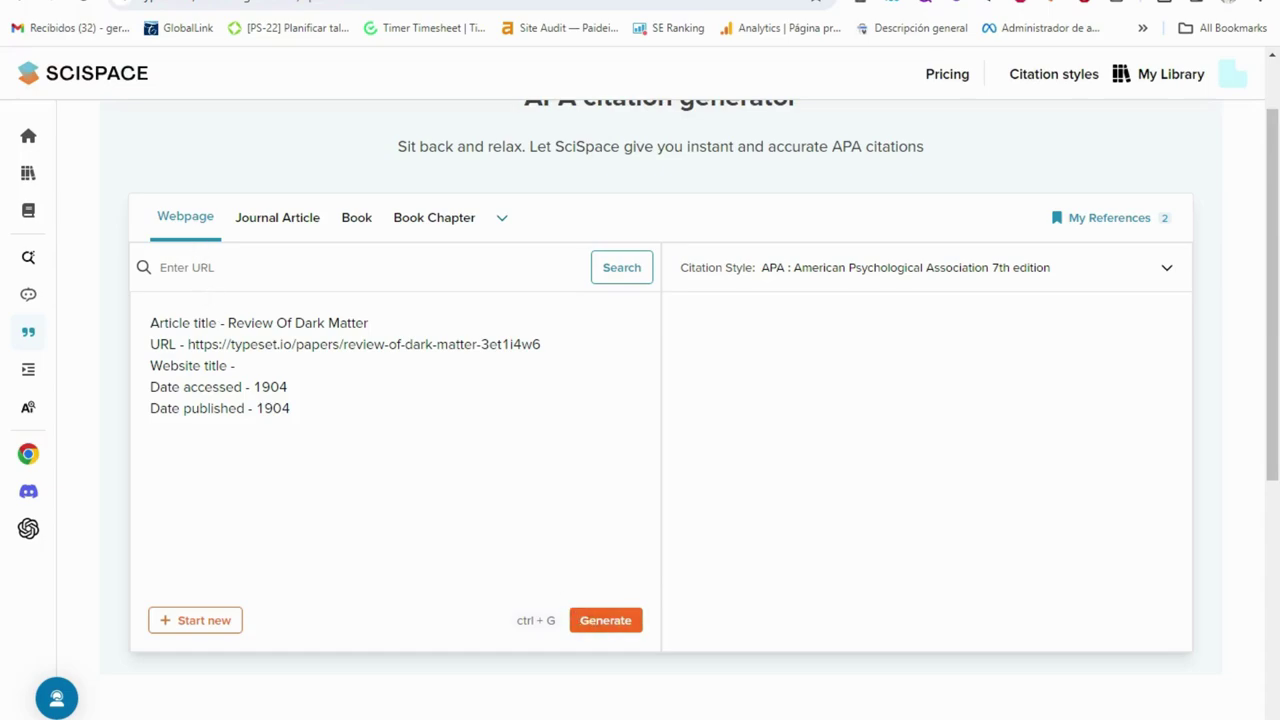